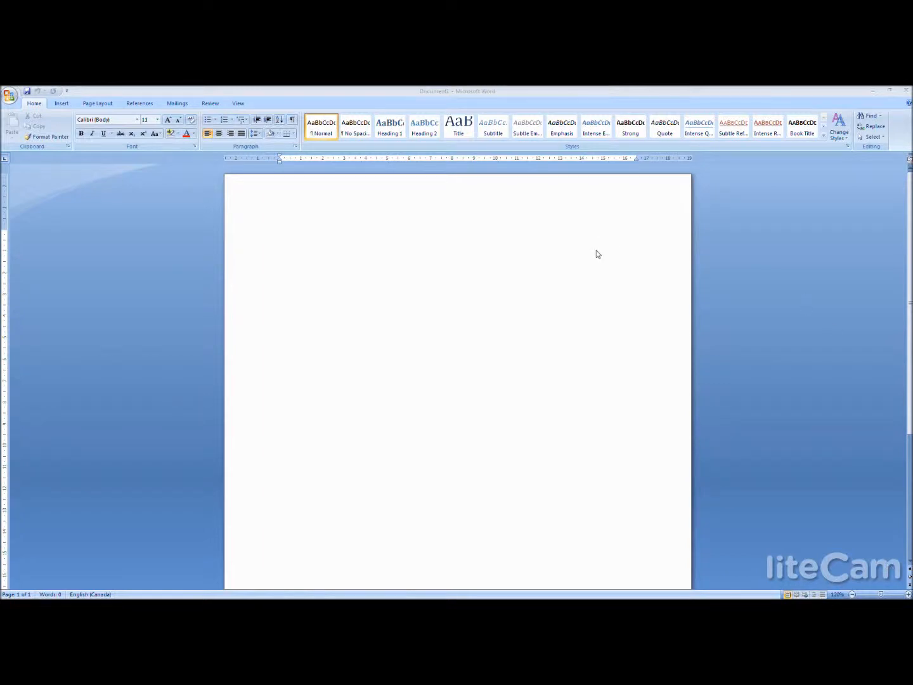
- Enter the placeholder lines "DATE", "RESIDENTS NAME" and "SUITE" at the start of the blank letter
left_click(510, 97)
type("DATE")
key("Return")
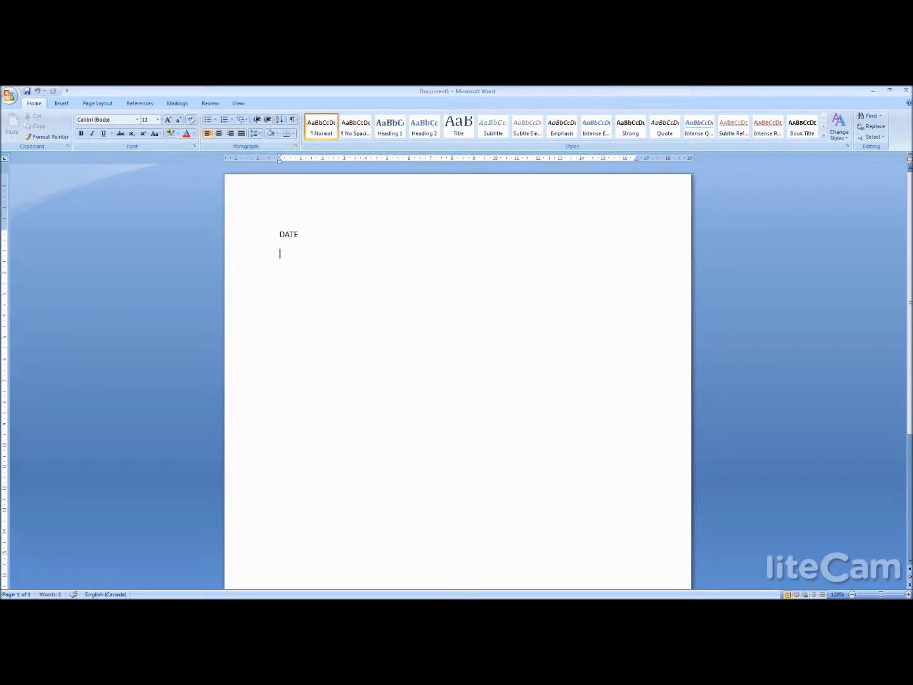
type("RESID")
type("E")
type("NTS")
type(" NAME ")
type("SUITE")
key("Return")
- Add the subject line "RE:MEETING REQUEST" and the salutation "Dear NAME," below the SUITE line
type("R")
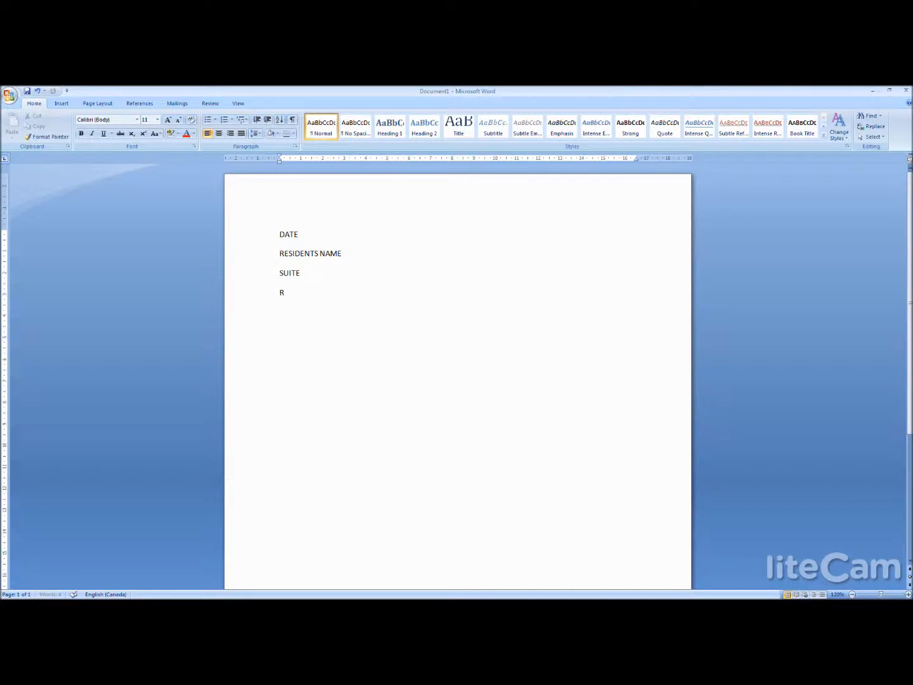
type("E:MEETING REQUEST")
key("Return")
key("Return")
type("Dear,")
key("BackSpace")
key("BackSpace")
type("NAME")
key("BackSpace")
type(", ")
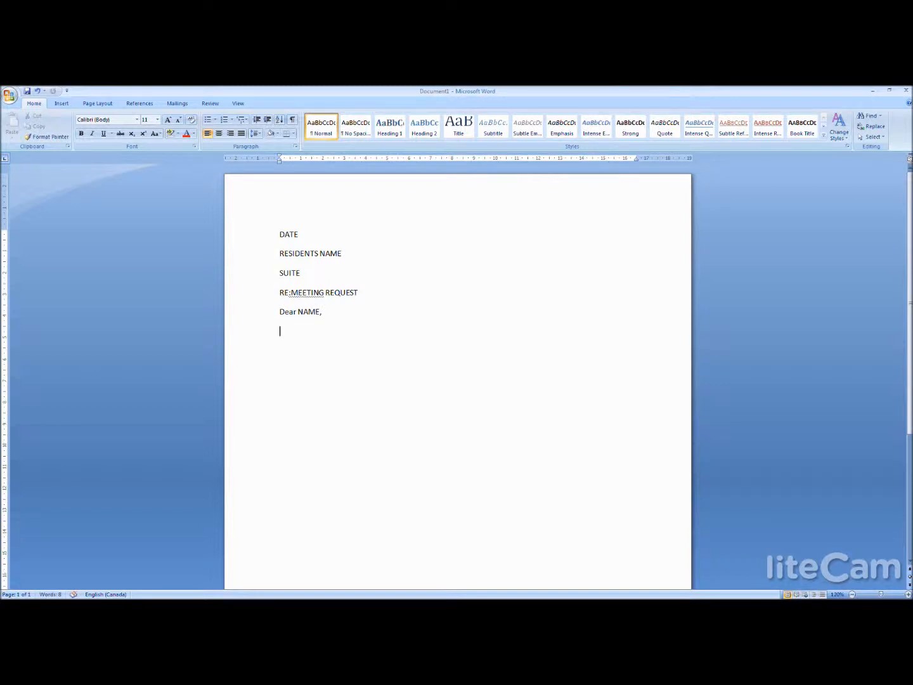
type("IN")
- Begin the body paragraph with the placeholders "INCIDENT DATE, INCIDENT MONTH, YEAR"
key("BackSpace")
type("NCDE")
key("BackSpace")
key("BackSpace")
type("ENT")
key("BackSpace")
key("BackSpace")
key("BackSpace")
type("IDENT DATE, INDENT")
key("BackSpace")
key("BackSpace")
key("BackSpace")
key("BackSpace")
type("CIDENT MONTH,")
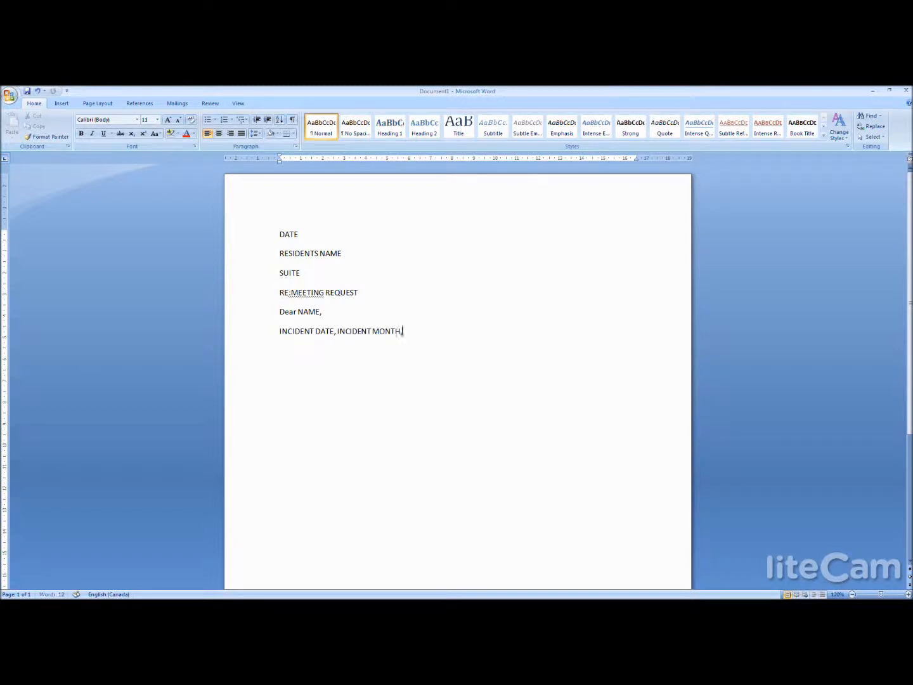
type(" YEAR there was in")
- Continue the body sentence with "there was an incident report because you allegedly violated"
key("BackSpace")
type("an")
key("BackSpace")
key("BackSpace")
key("BackSpace")
key("BackSpace")
type("an incident report")
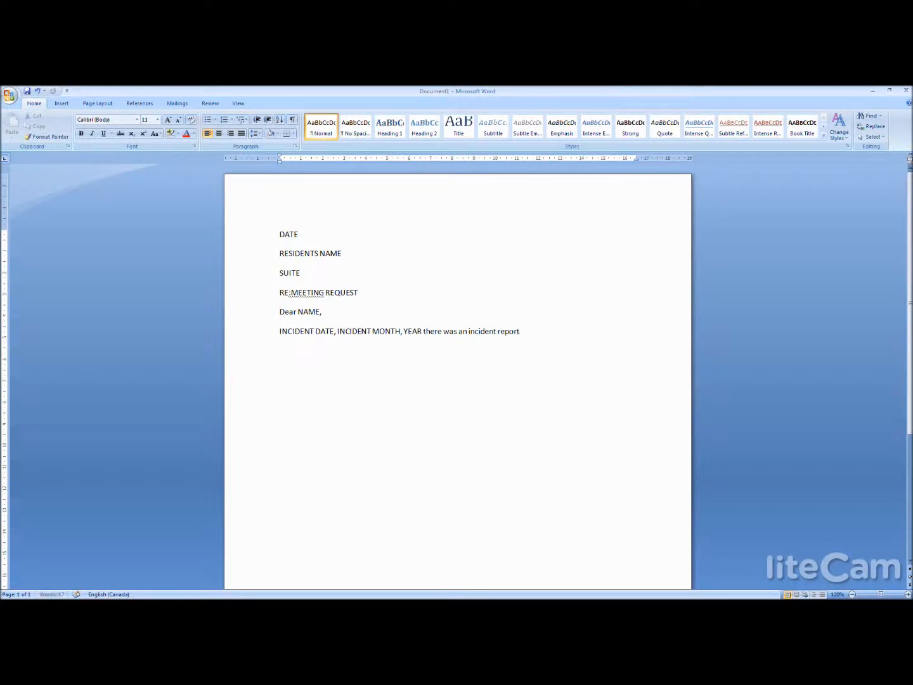
type(" because you allegedly violat")
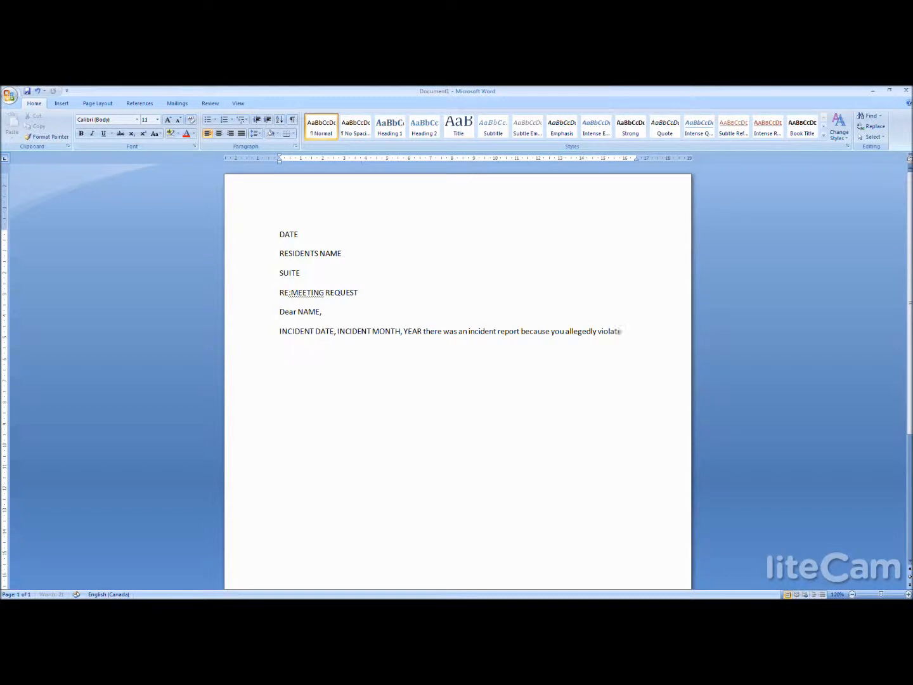
type("ed level")
- Extend the sentence with "level LEVEL of", the name of the residence's owner and "residence policy"
key("BackSpace")
key("BackSpace")
type("level LKE")
key("BackSpace")
key("BackSpace")
type("EVEL of Ana's residence policy")
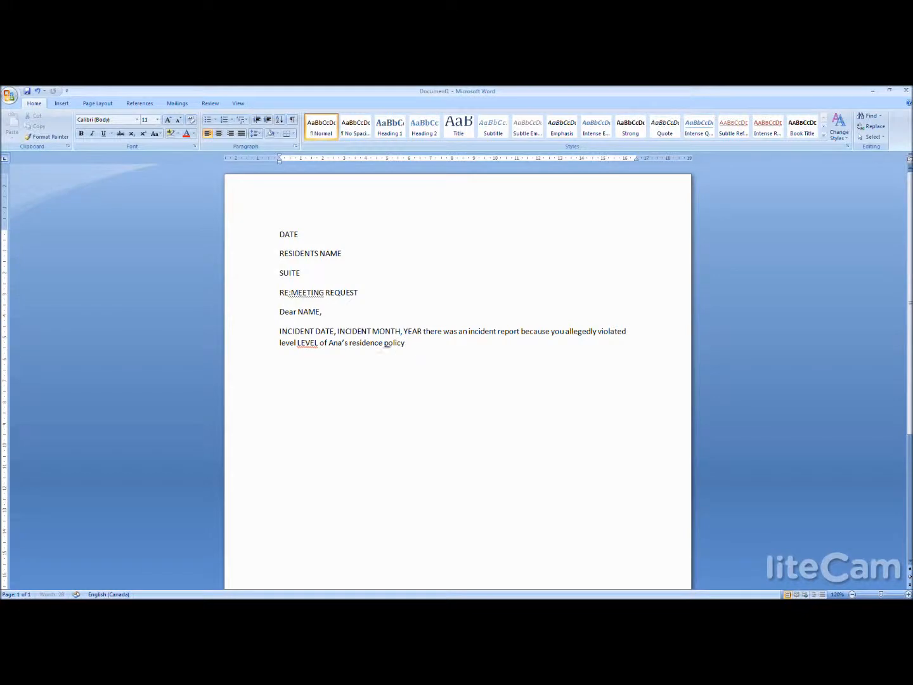
type(" \"RULE")
- End the first body paragraph with the placeholder "RCLS...." and start a new paragraph
key("BackSpace")
key("BackSpace")
key("BackSpace")
key("BackSpace")
key("BackSpace")
type("r")
key("BackSpace")
type("RCLS....")
key("Return")
- Write the second paragraph's opening "I need to meet with you as soon as possible. I have schedule you a"
type("I need to meet with you as soon as possible")
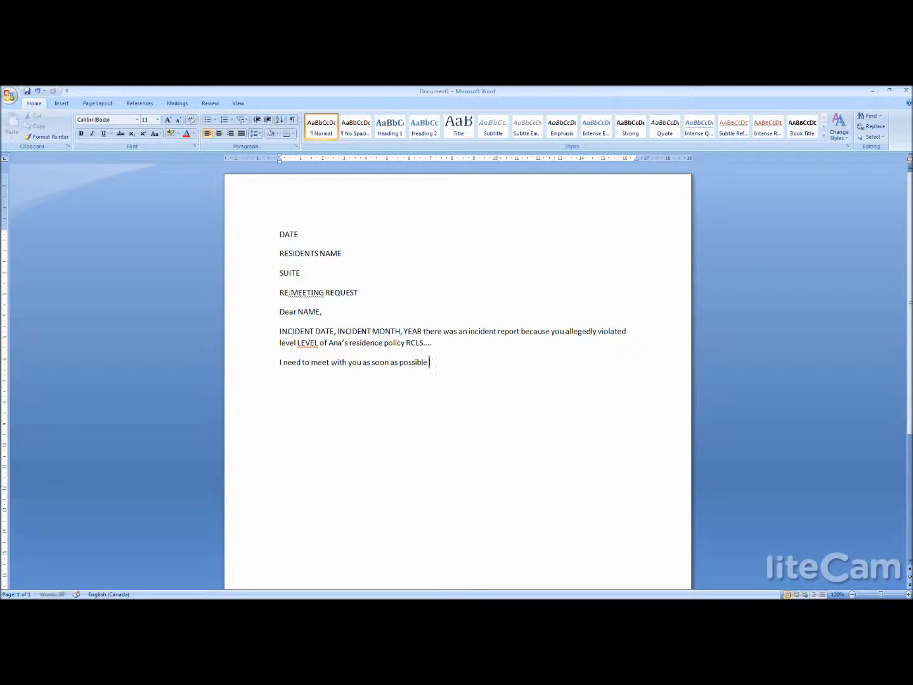
type(". I have so")
type("heud")
key("BackSpace")
key("BackSpace")
type("du")
type("le you a ")
type("meeting at ME")
type("ETN")
type("ING T")
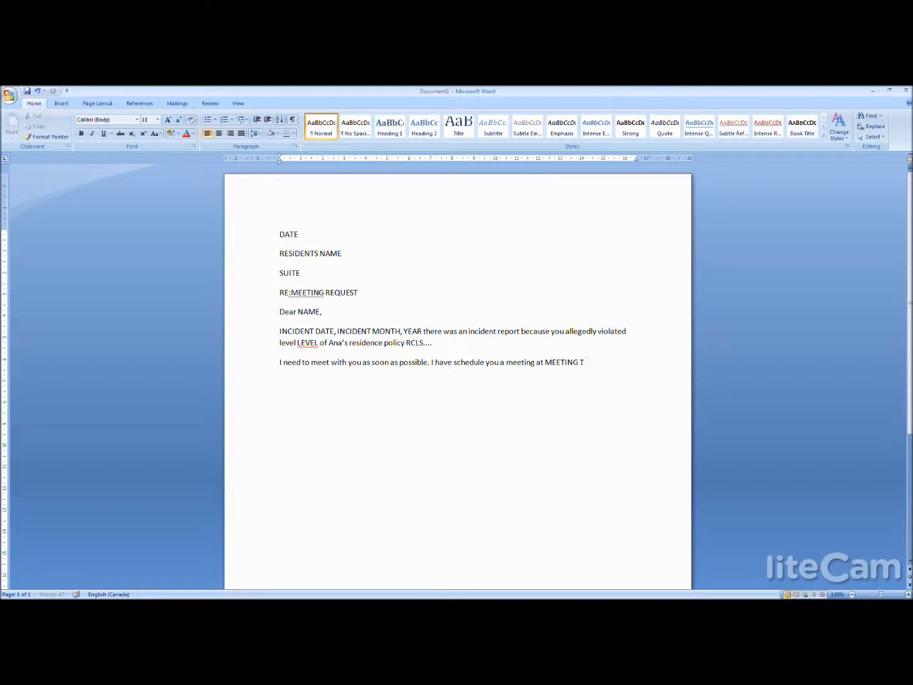
type("IME,METTING DAY YEAR.")
- Complete the second paragraph with "meeting at MEETING TIME METTING DAY YEAR." and leave a blank line below it
key("Return")
key("Return")
- Add the closing "Regards," below the body, followed by a blank line
type("rEGARD")
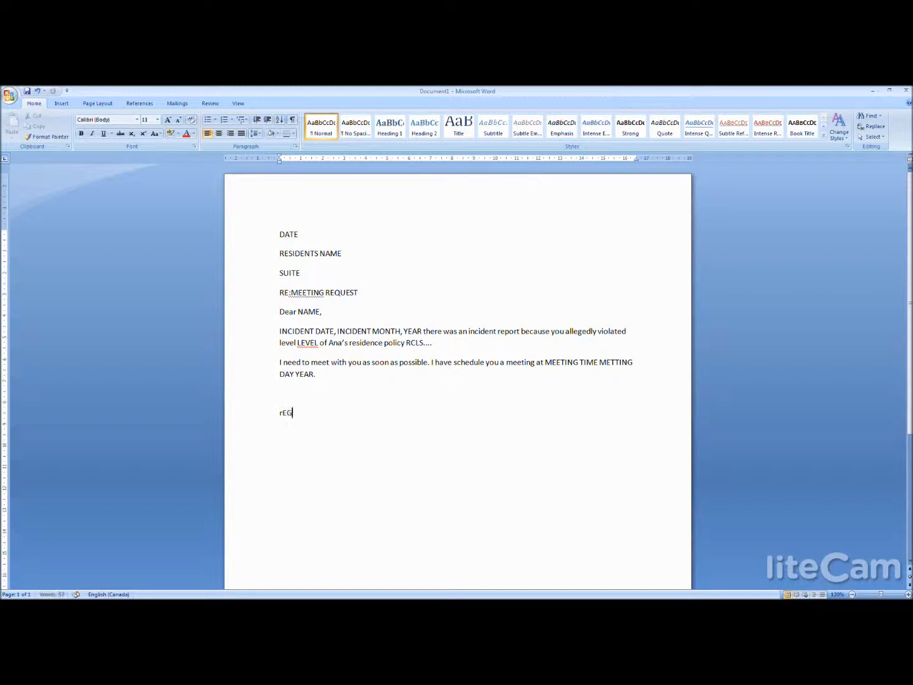
key("BackSpace")
key("BackSpace")
key("BackSpace")
key("BackSpace")
type("gards,")
key("Return")
key("Return")
- Add the placeholder "MANAGER SIGNATURE" below the closing, followed by blank lines
type("MANAGER SIGNUT")
key("BackSpace")
key("BackSpace")
type("TUR")
key("BackSpace")
key("BackSpace")
key("BackSpace")
key("BackSpace")
type("NATURE")
key("Return")
key("Return")
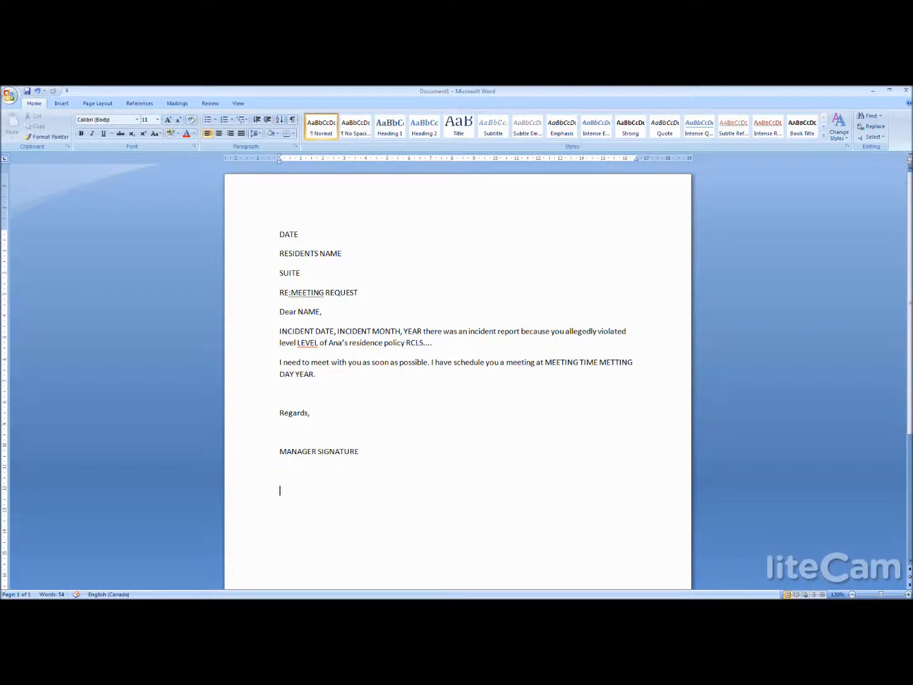
- Start a mail merge for the document with the type Letters
left_click(176, 106)
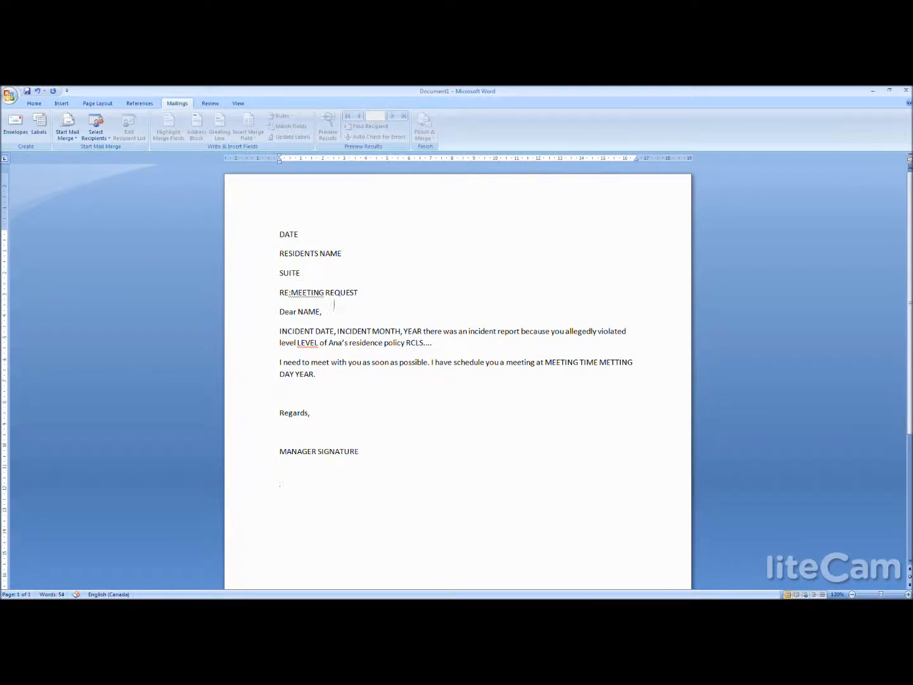
left_click(72, 141)
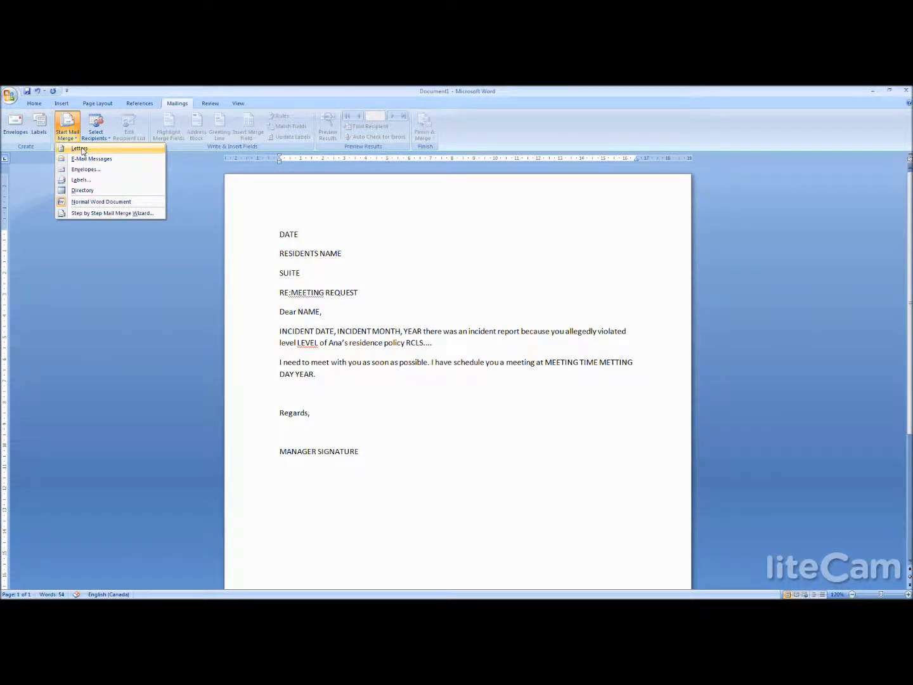
left_click(80, 149)
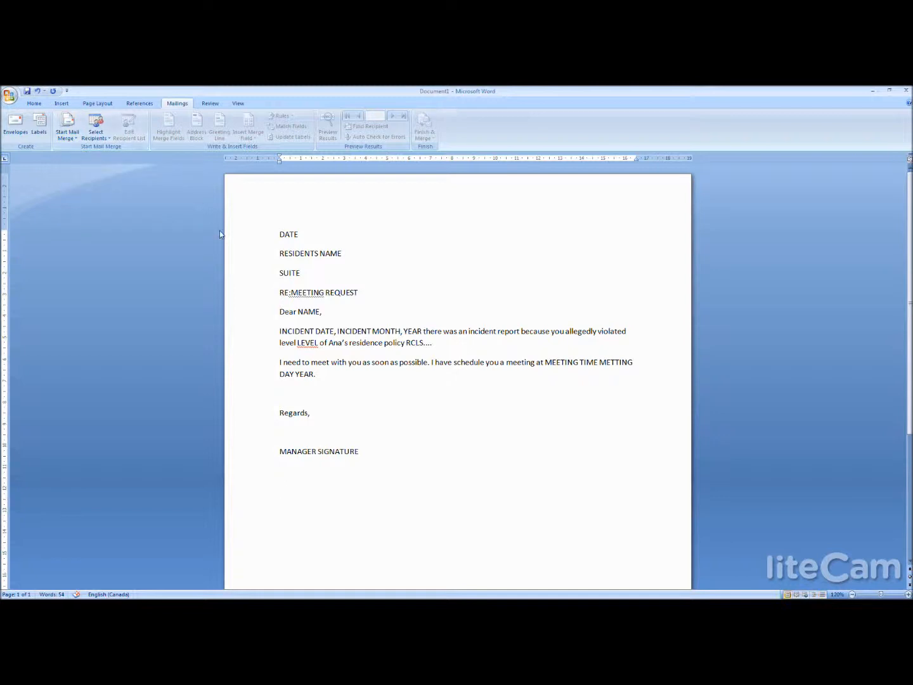
- Use the existing TrackMaster workbook on the Desktop as the recipient list
left_click(95, 135)
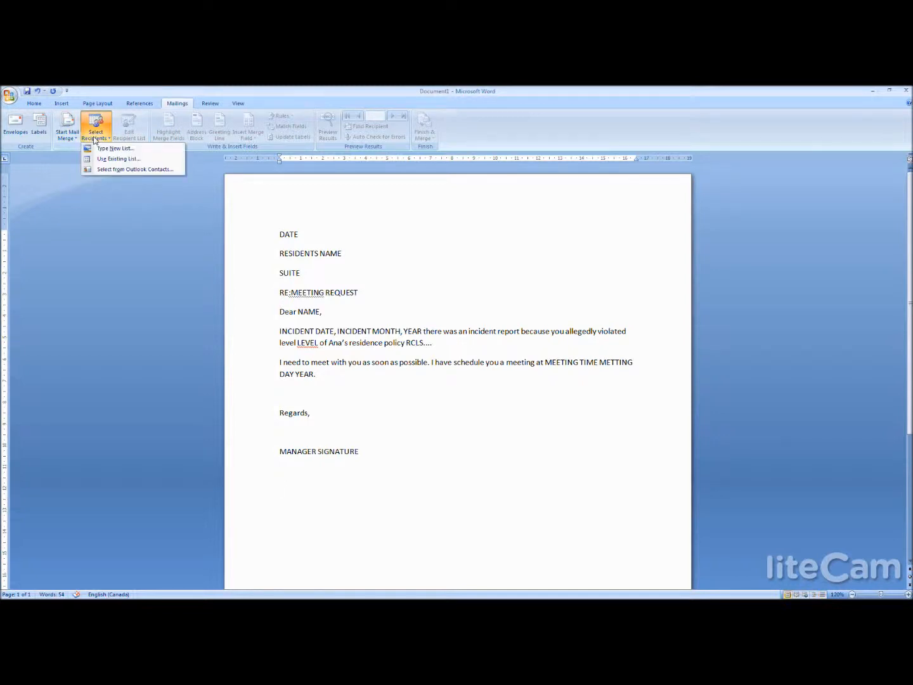
left_click(119, 161)
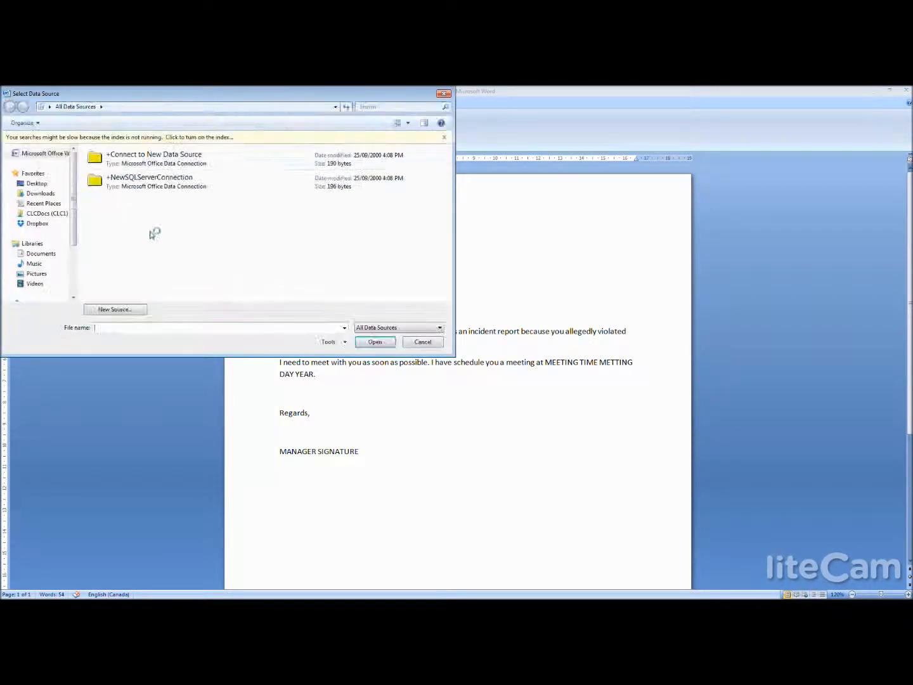
left_click(36, 183)
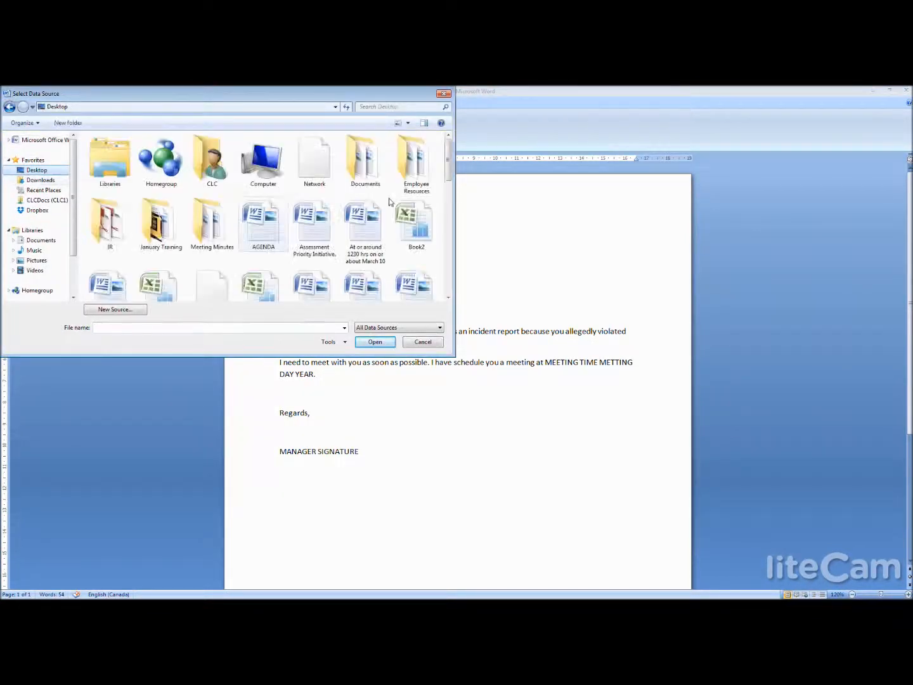
left_click_drag(448, 173, 450, 231)
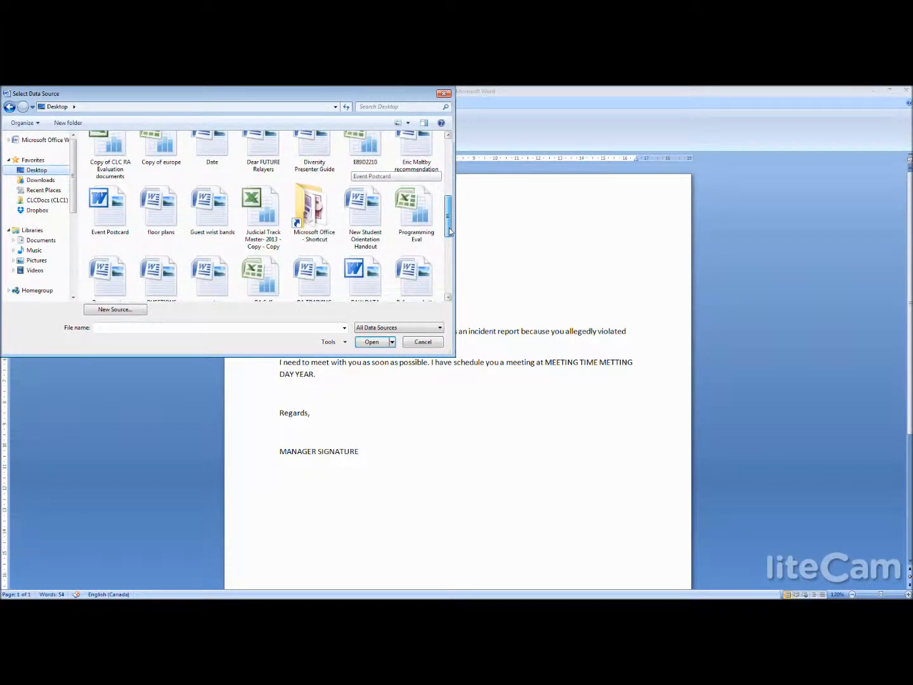
left_click_drag(449, 231, 447, 294)
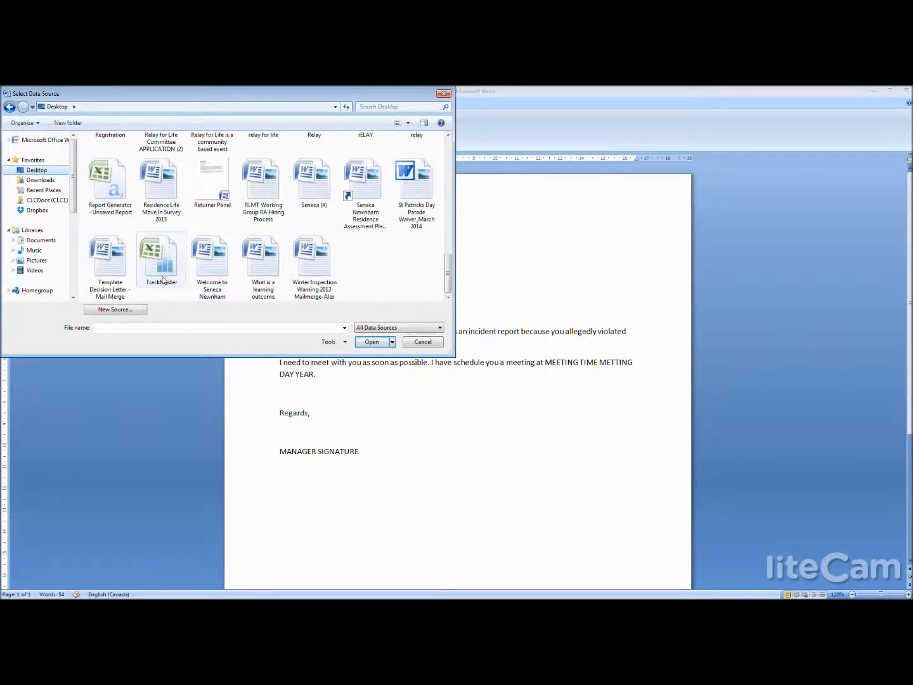
left_click(165, 279)
left_click(373, 343)
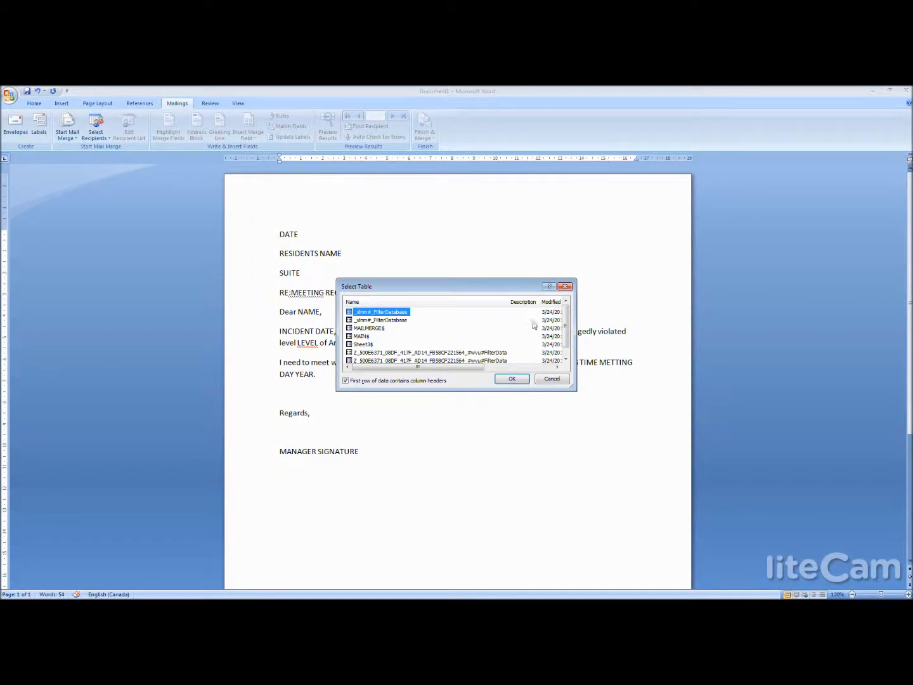
- Choose the MAILMERGE$ sheet as the recipient table, with its first row as column headers
left_click(567, 350)
scroll(566, 327, "up", 1)
left_click(379, 331)
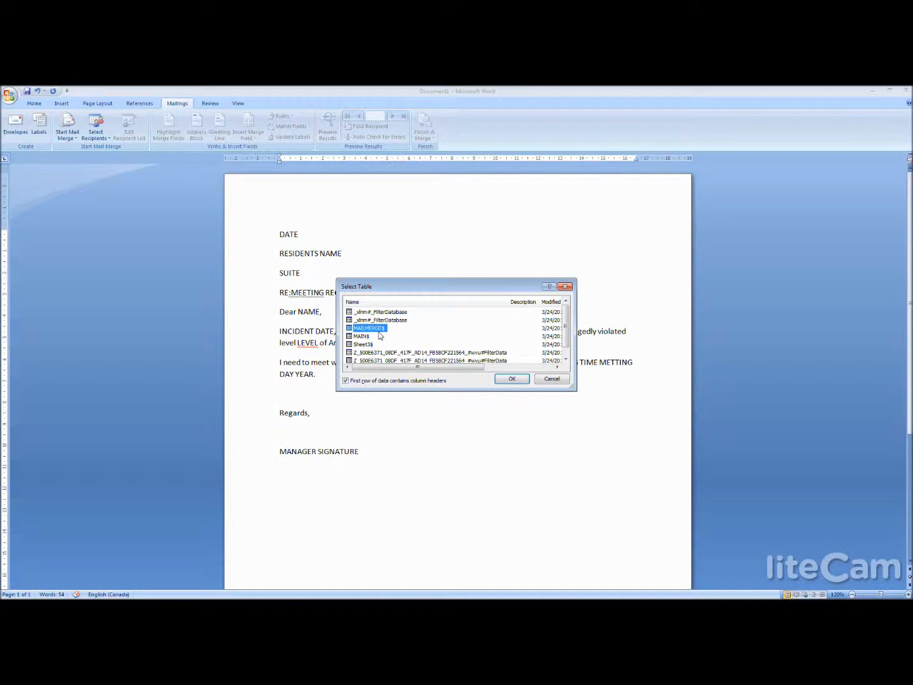
left_click(520, 382)
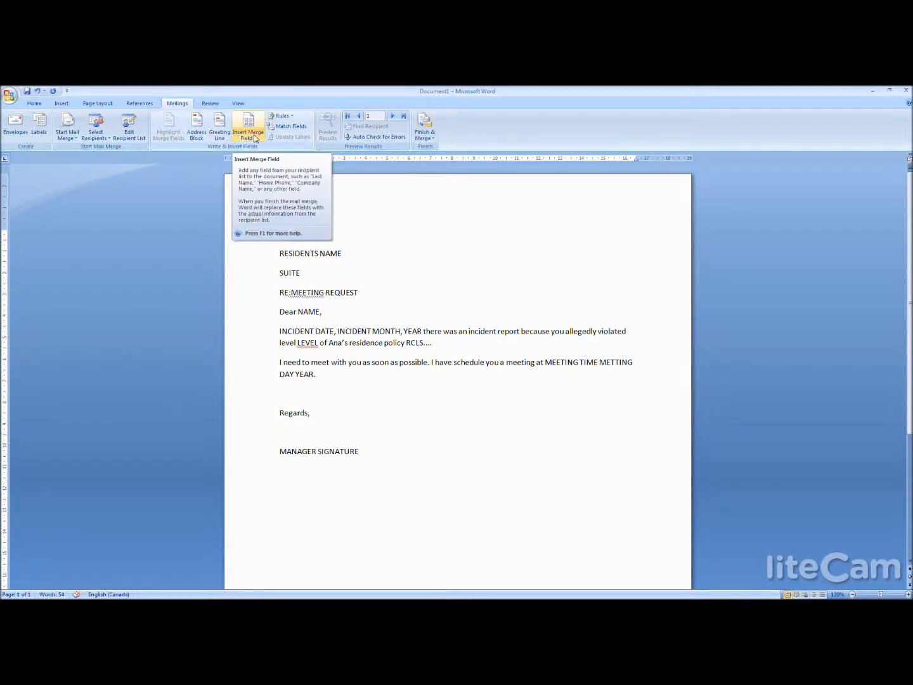
- Replace the DATE placeholder with the Month_Meeting_Letter_Issued merge field, keeping RESIDENTS NAME on its own line
left_click_drag(304, 234, 279, 231)
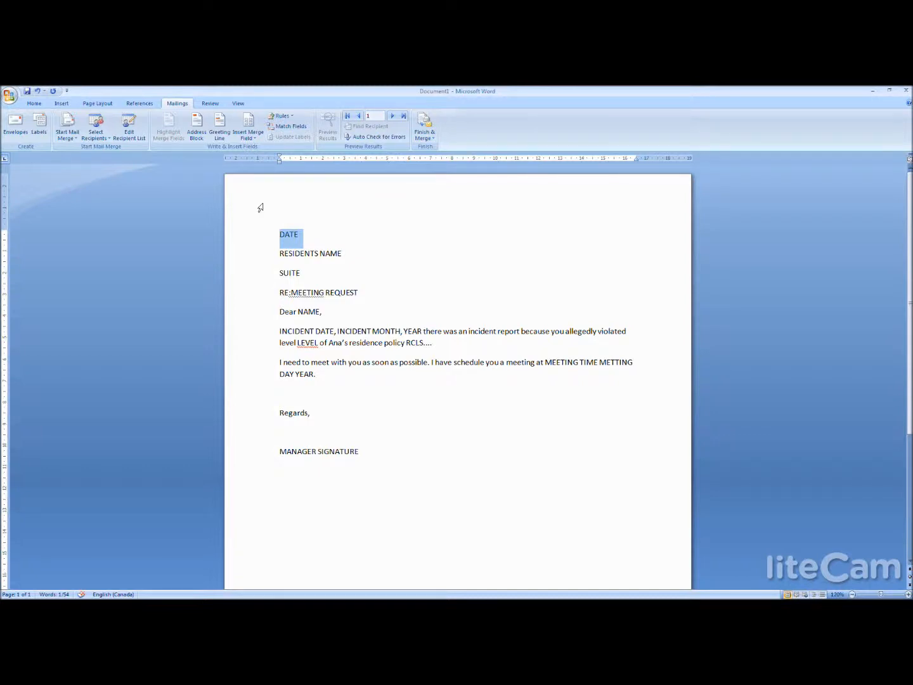
left_click(248, 138)
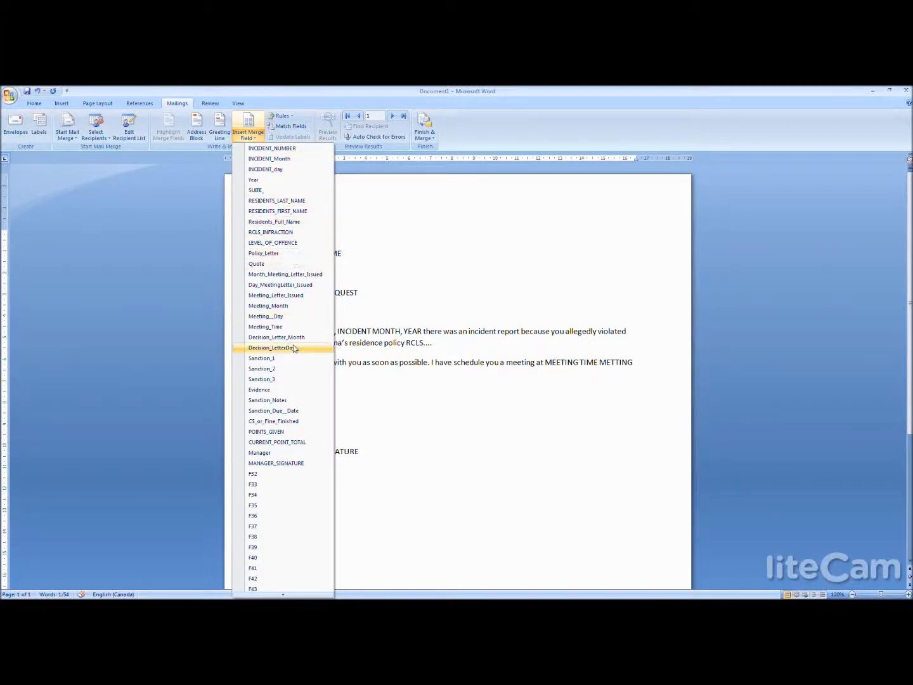
left_click(307, 277)
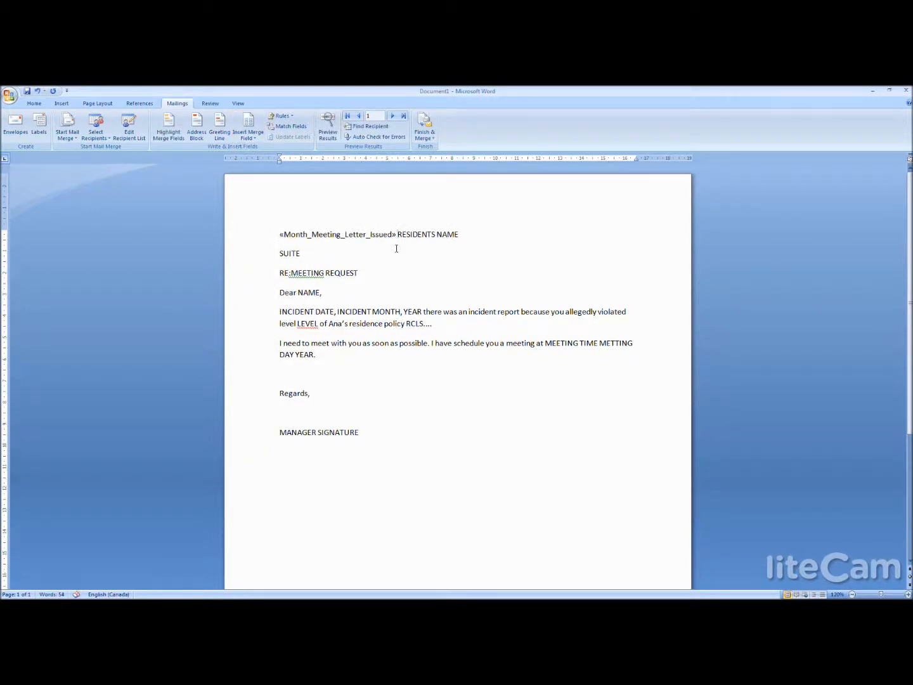
key("Return")
left_click(429, 235)
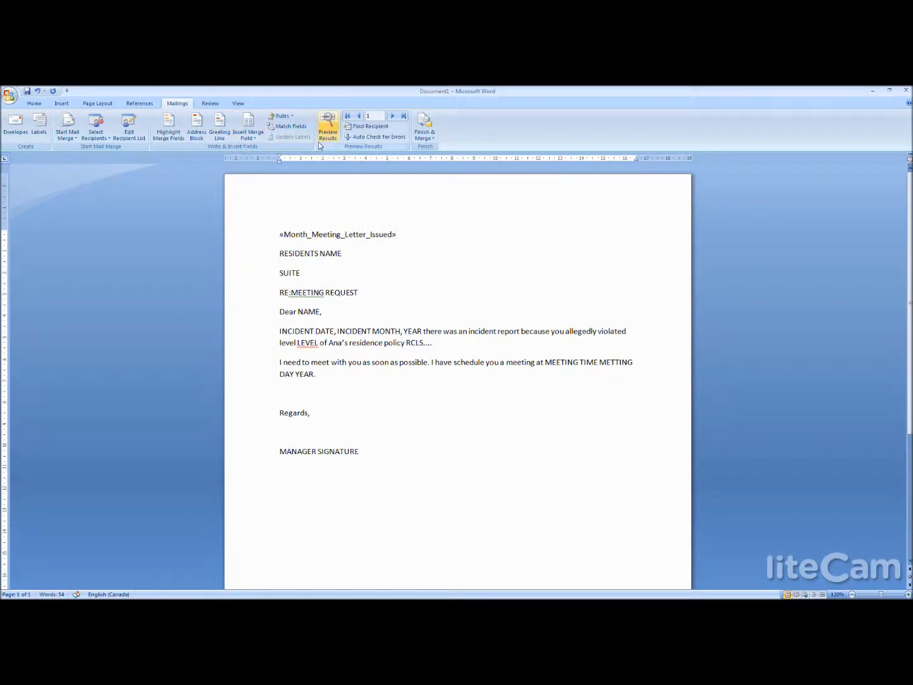
- Add the Day_MeetingLetter_Issued and Year merge fields after the month field on the date line
left_click(249, 134)
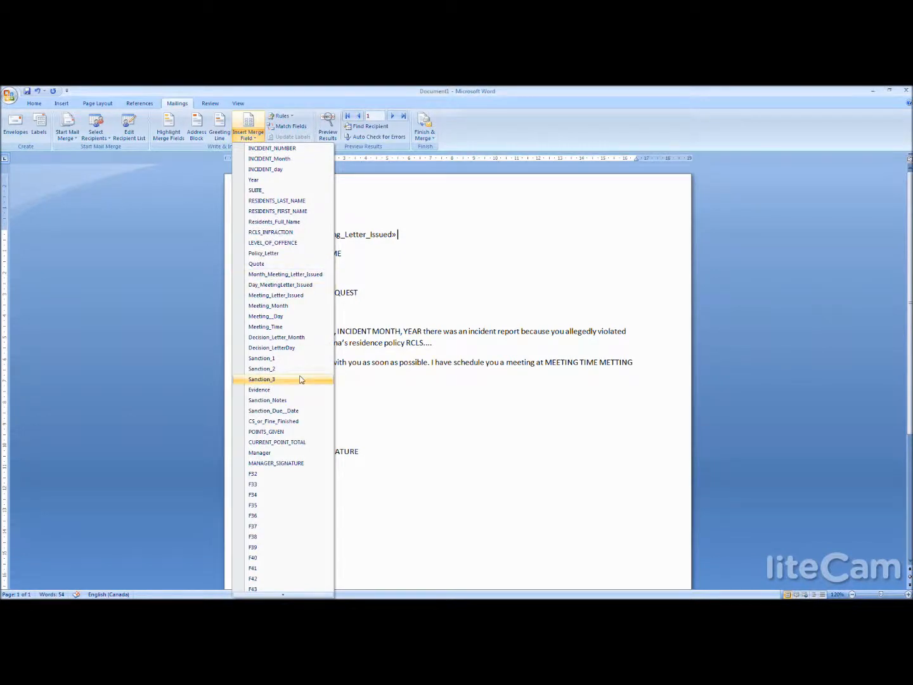
left_click(289, 285)
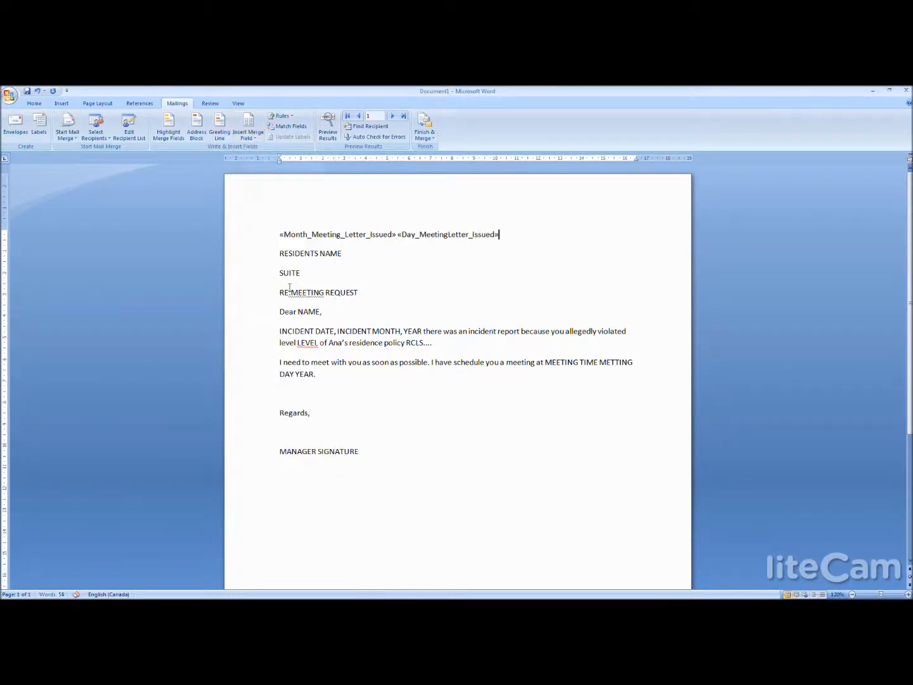
left_click(249, 134)
left_click(260, 180)
left_click(307, 234)
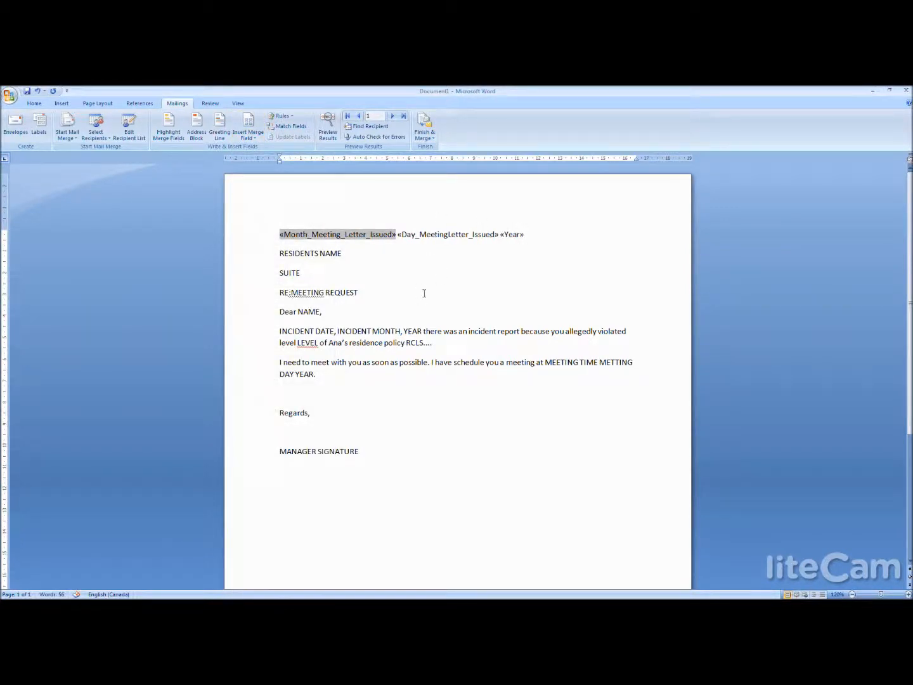
left_click(421, 234)
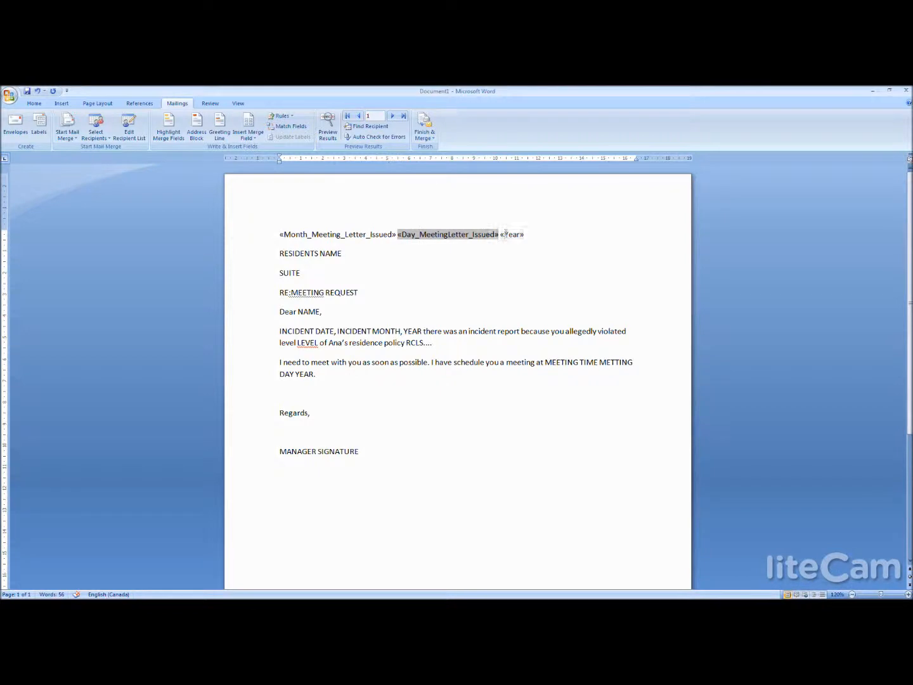
left_click(506, 234)
left_click(346, 238)
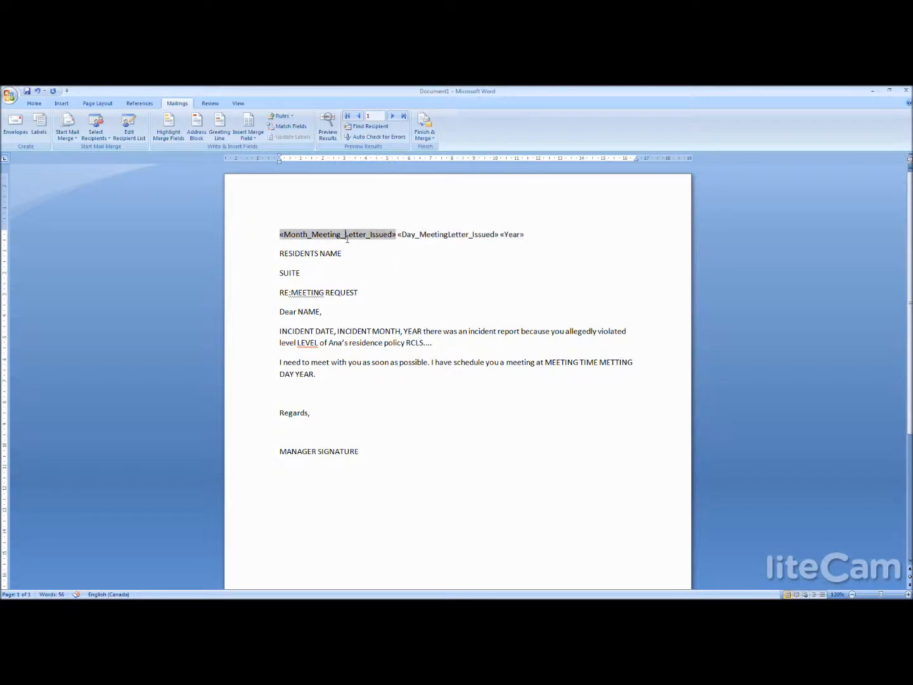
left_click(424, 232)
left_click(508, 234)
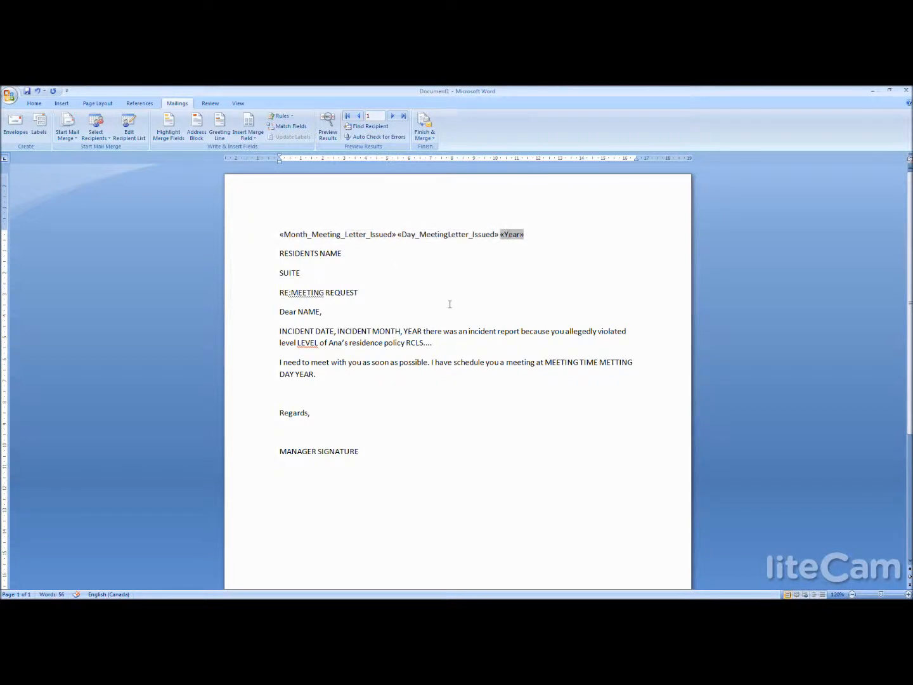
- Replace RESIDENTS NAME with the Residents_Full_Name merge field and add the SUITE_ field after SUITE on its own line
left_click_drag(346, 254, 294, 255)
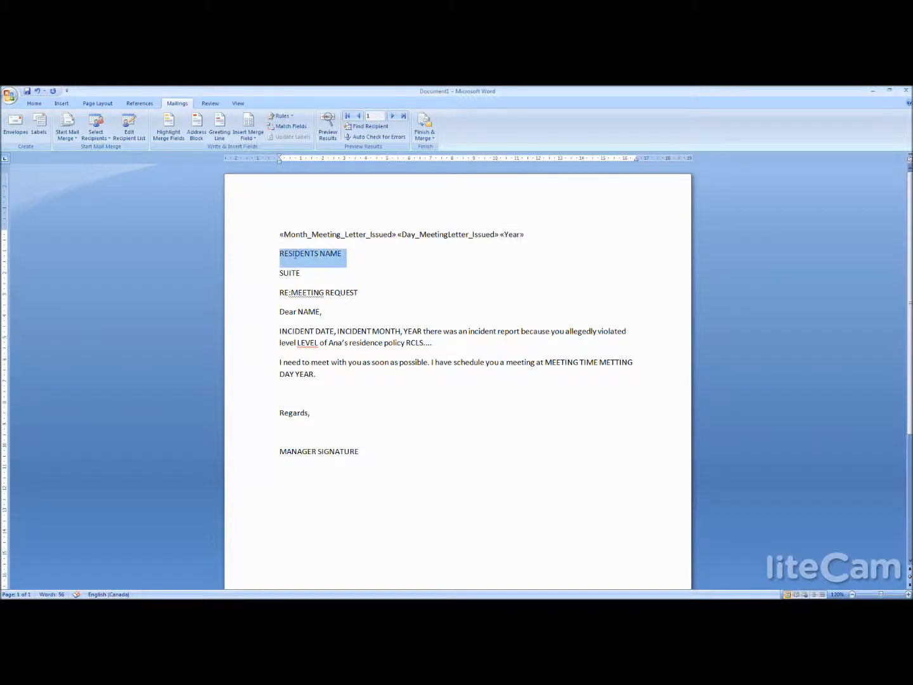
left_click(248, 138)
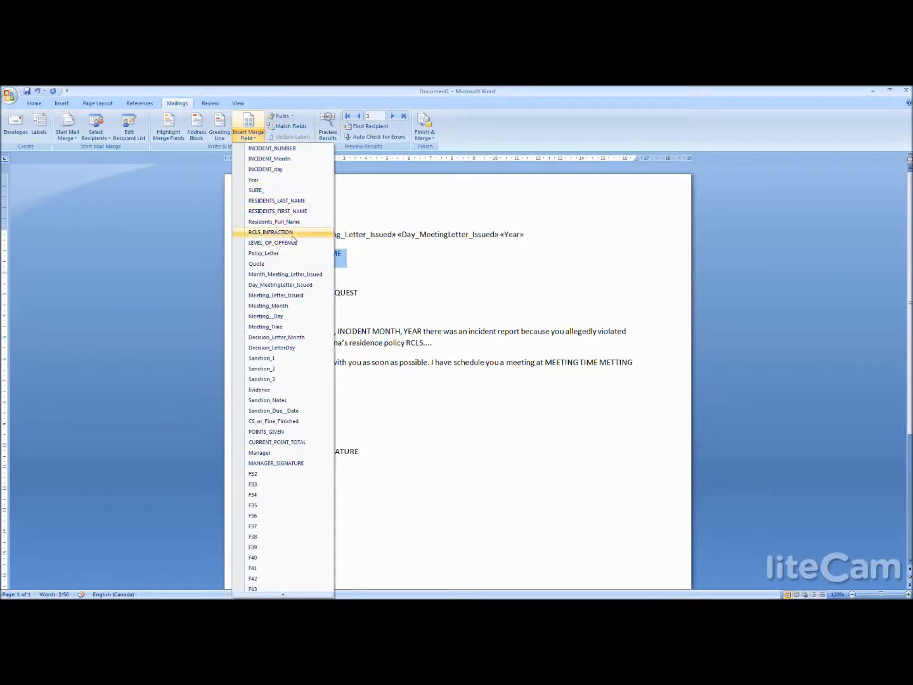
left_click(274, 222)
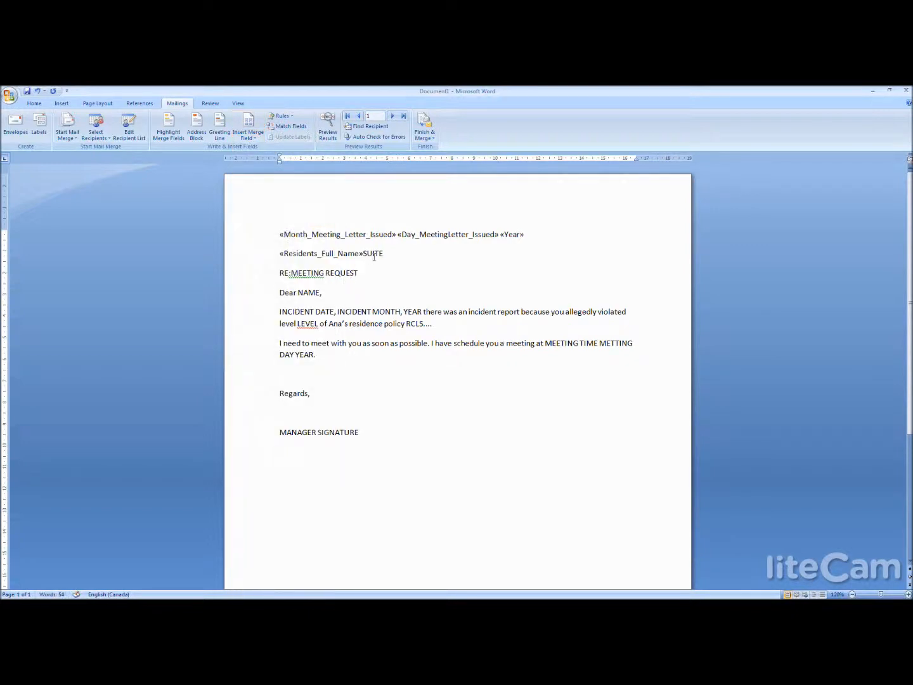
key("Return")
left_click(379, 278)
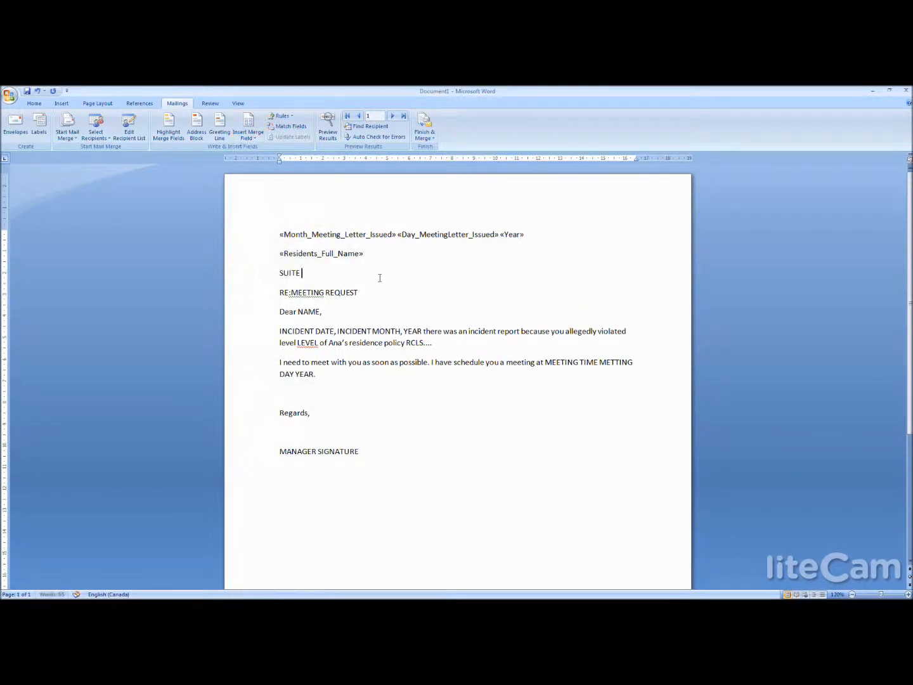
left_click(248, 130)
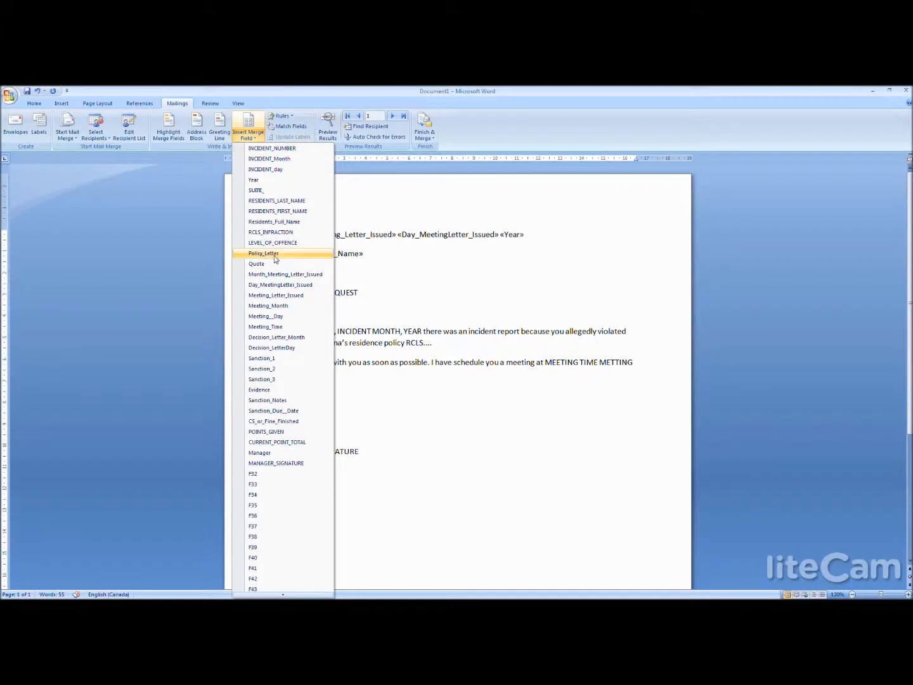
left_click(266, 191)
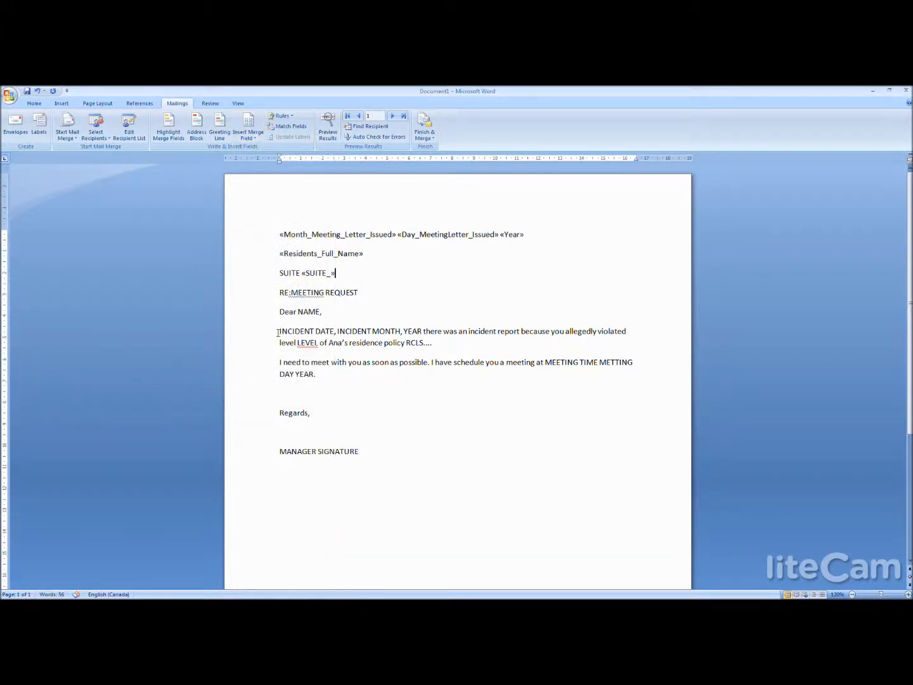
- Replace the NAME placeholder in the salutation with the RESIDENTS_FIRST_NAME merge field
left_click_drag(320, 311, 299, 311)
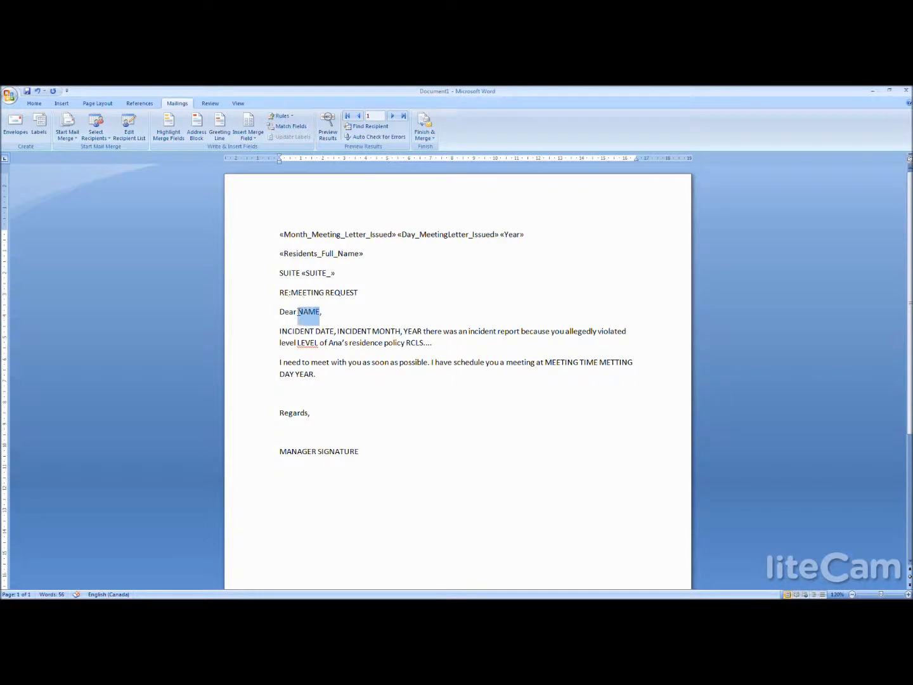
left_click(248, 122)
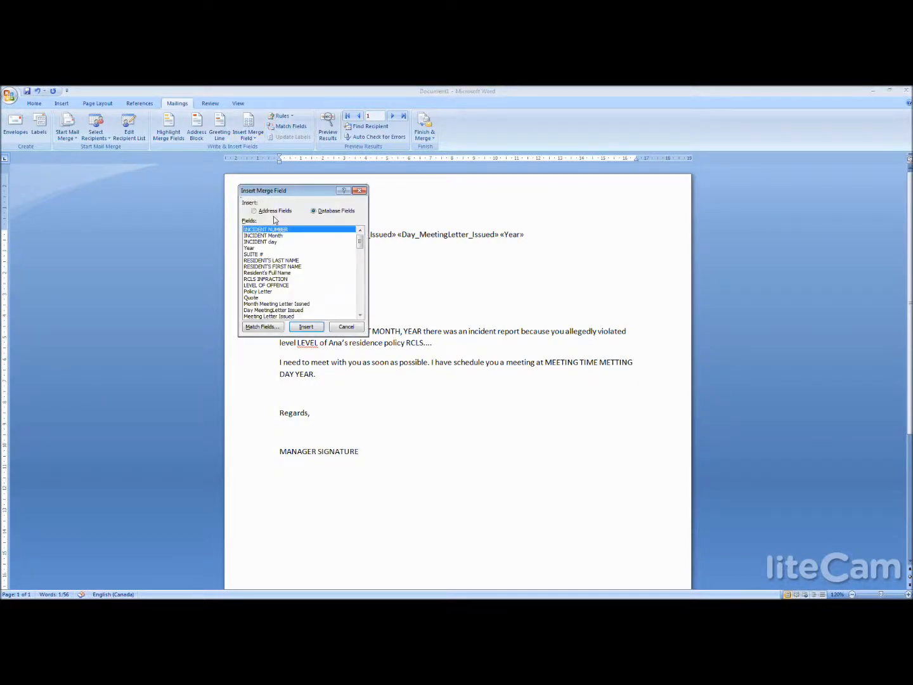
left_click(347, 327)
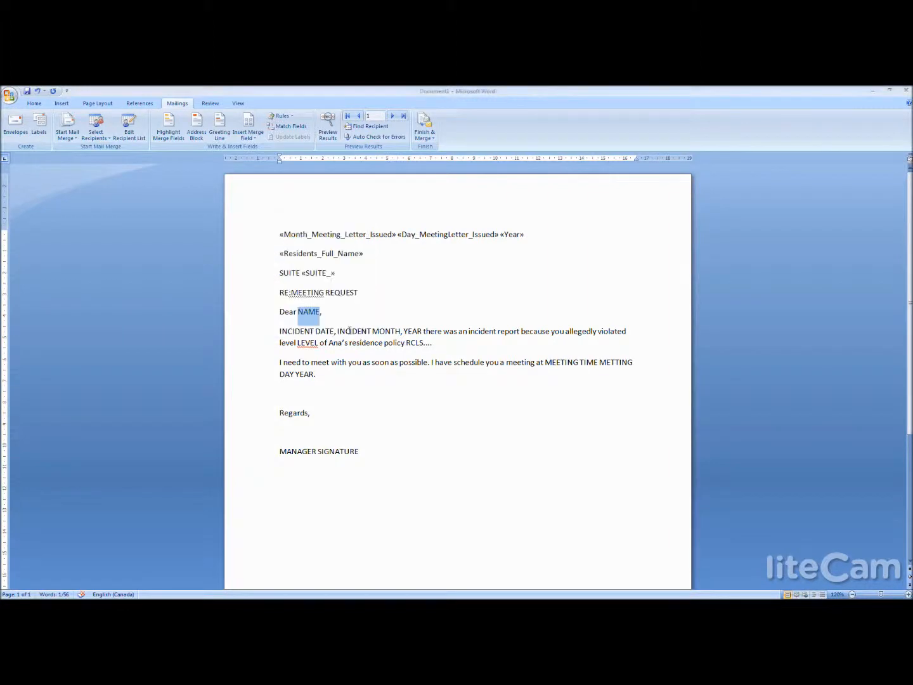
left_click(247, 139)
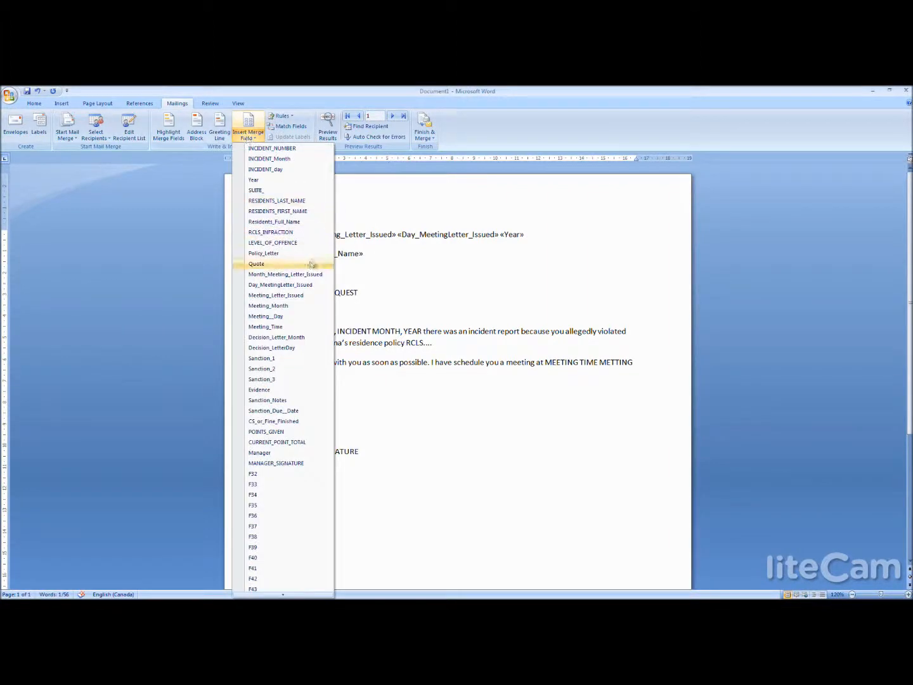
left_click(297, 214)
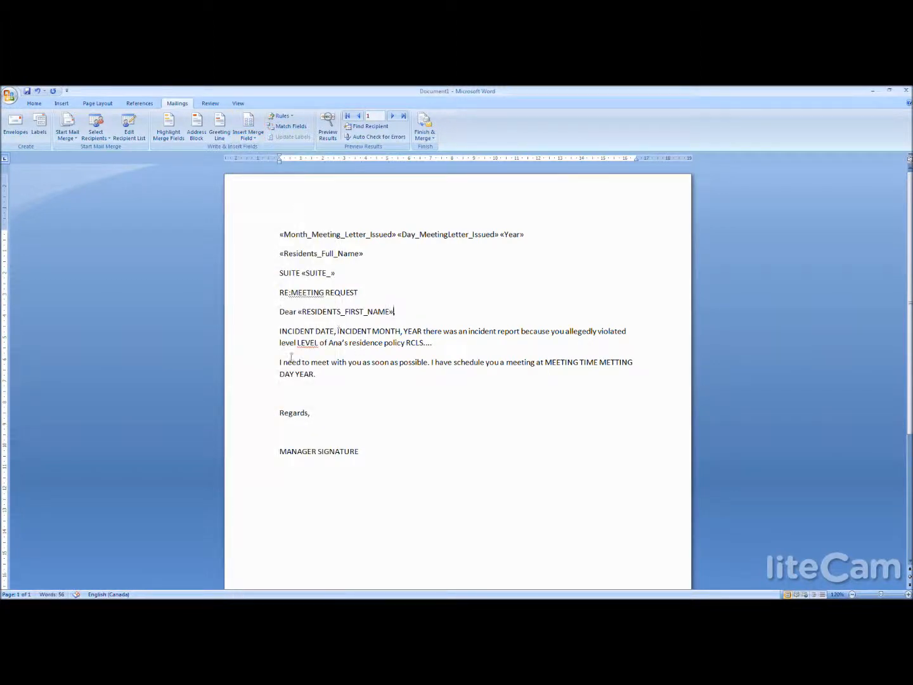
- Replace the incident date, month and year placeholders in the first paragraph with the INCIDENT_Month, INCIDENT_day and Year merge fields
left_click_drag(279, 331, 334, 331)
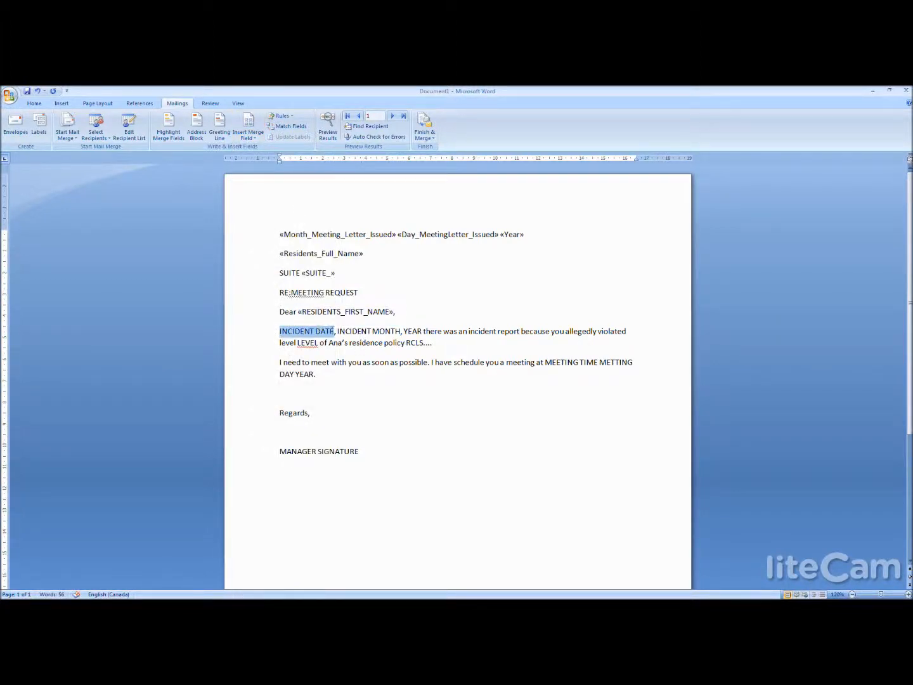
left_click(248, 135)
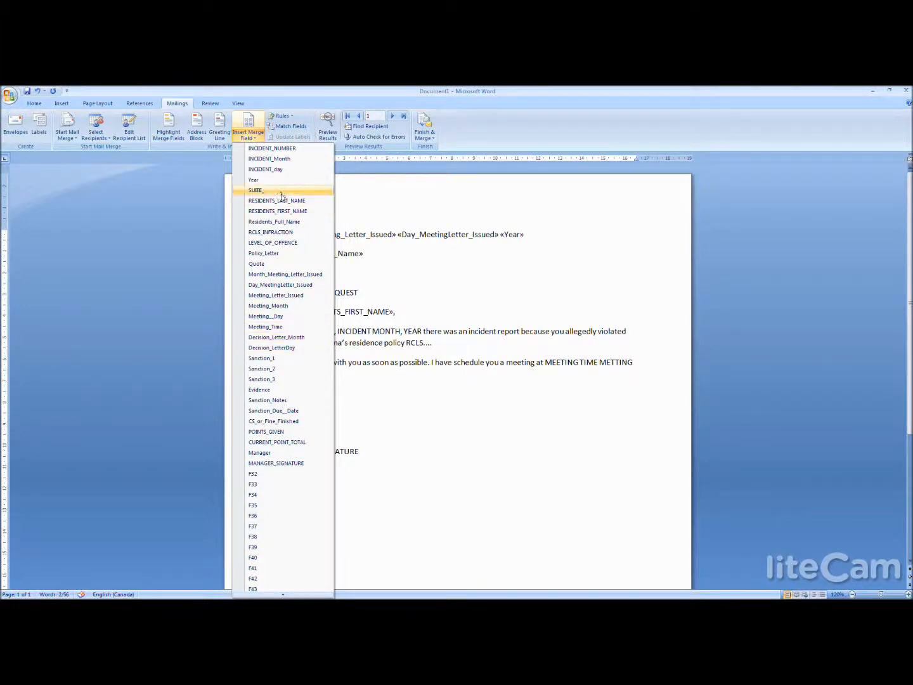
left_click(271, 159)
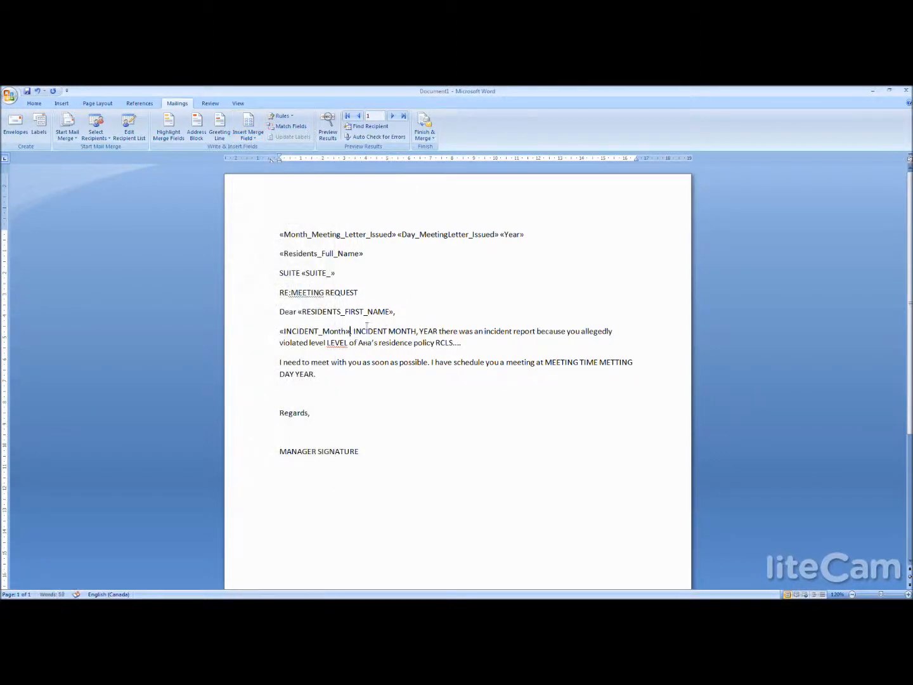
left_click_drag(419, 331, 353, 331)
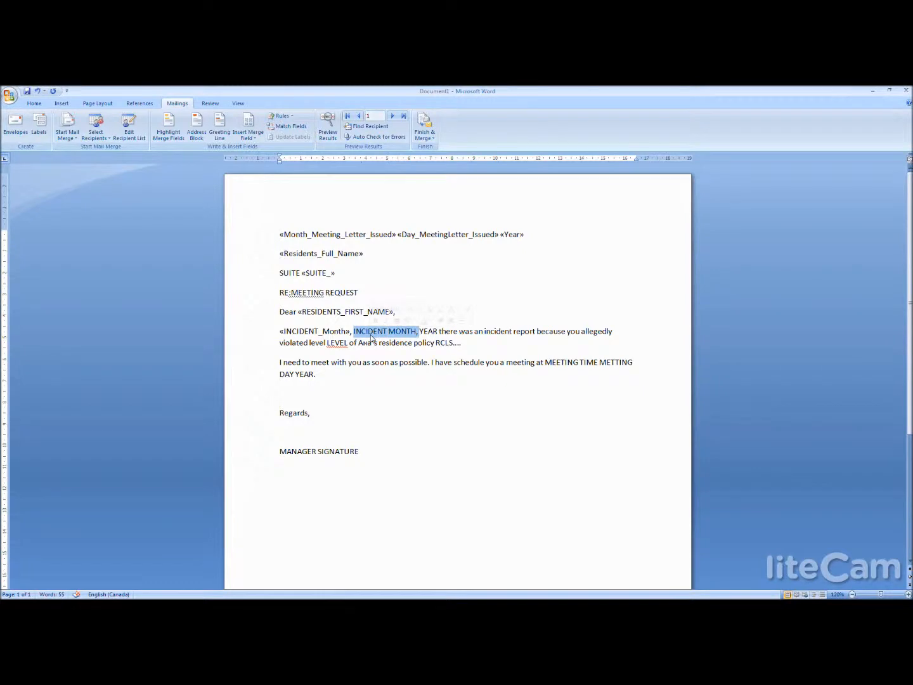
left_click(250, 135)
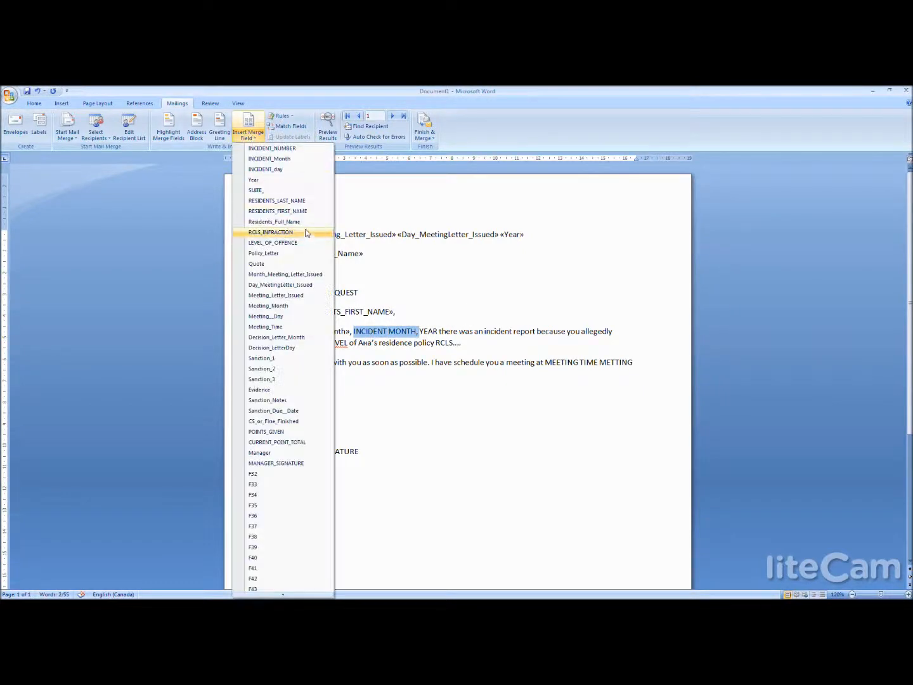
left_click(283, 169)
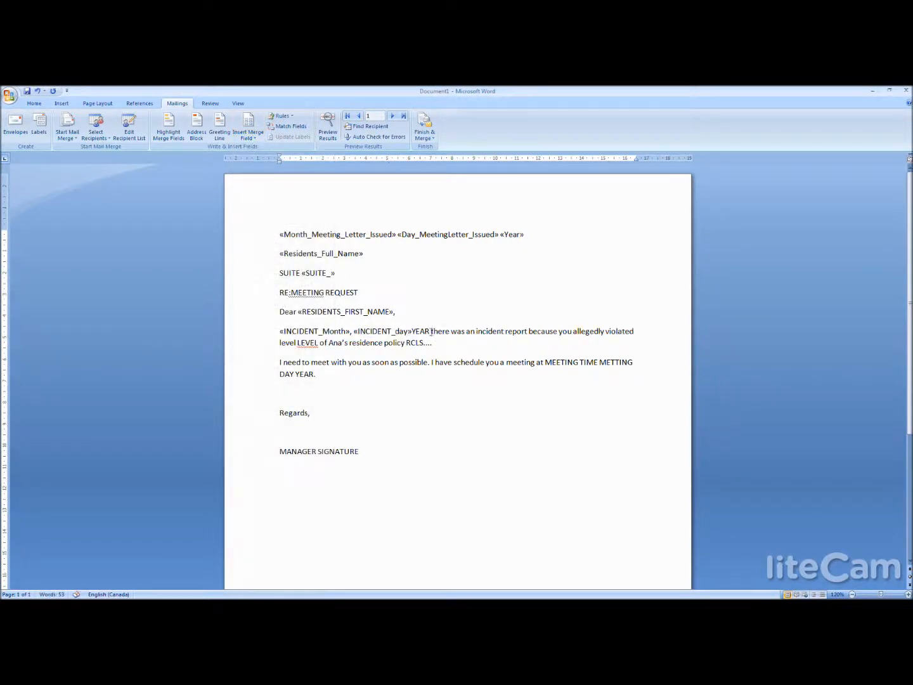
left_click_drag(432, 331, 413, 331)
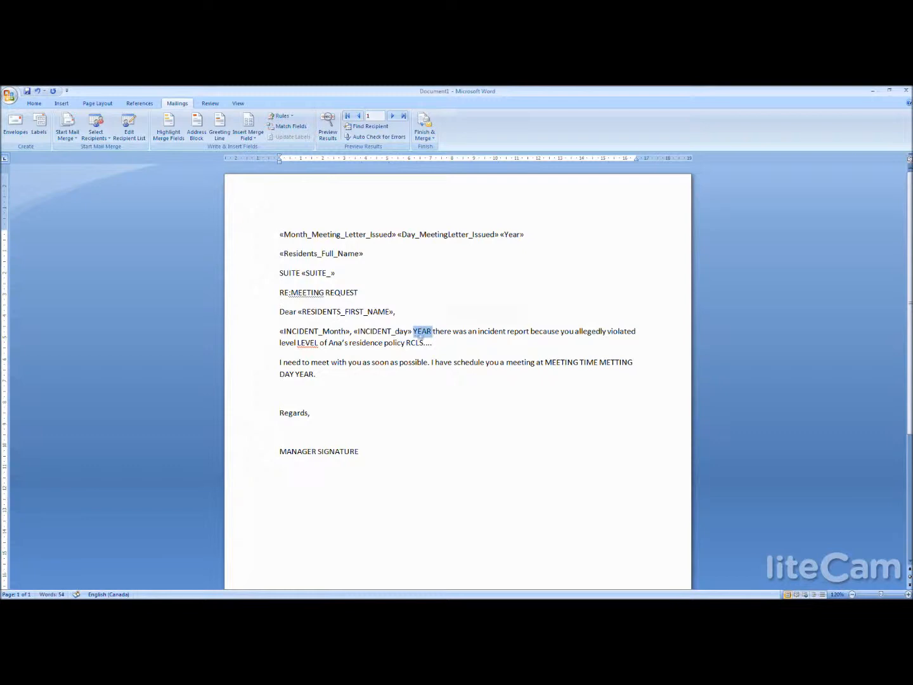
left_click(248, 132)
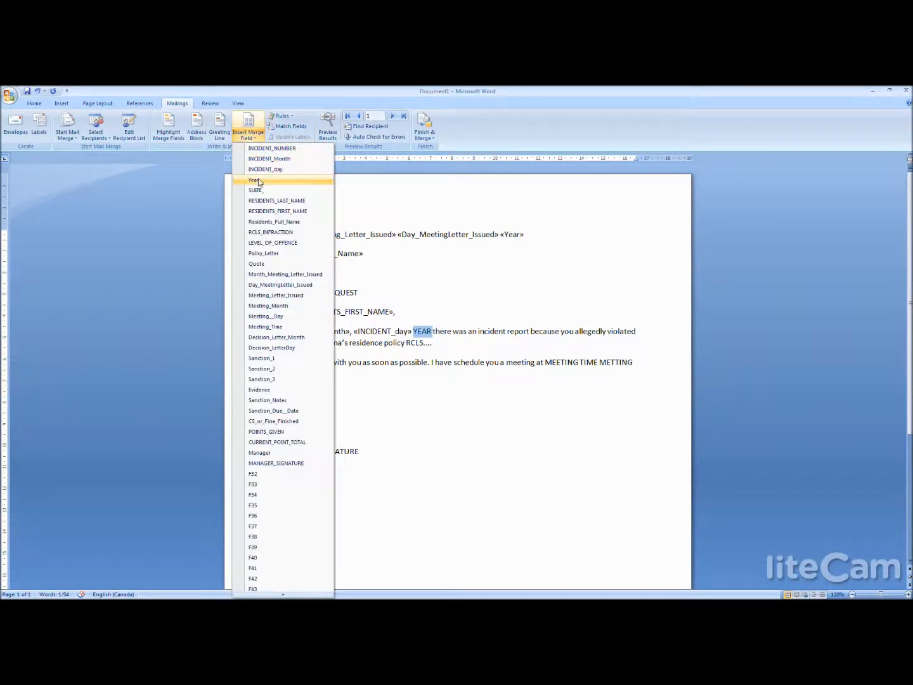
left_click(255, 180)
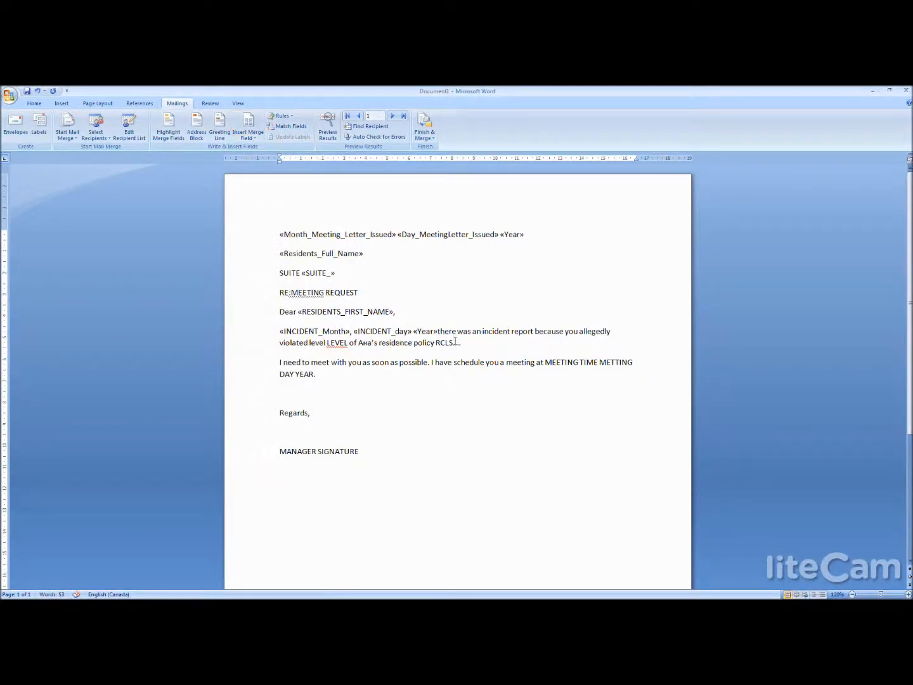
- Replace the RCLS.... placeholder with the RCLS_INFRACTION merge field and LEVEL with the LEVEL_OF_OFFENCE field
left_click_drag(462, 342, 436, 343)
left_click(256, 139)
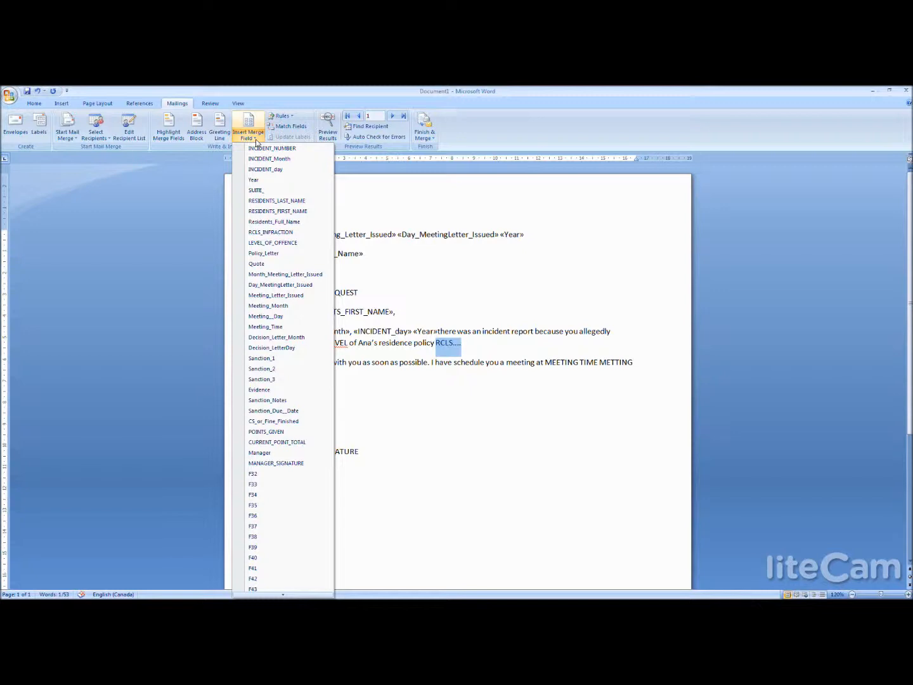
left_click(282, 233)
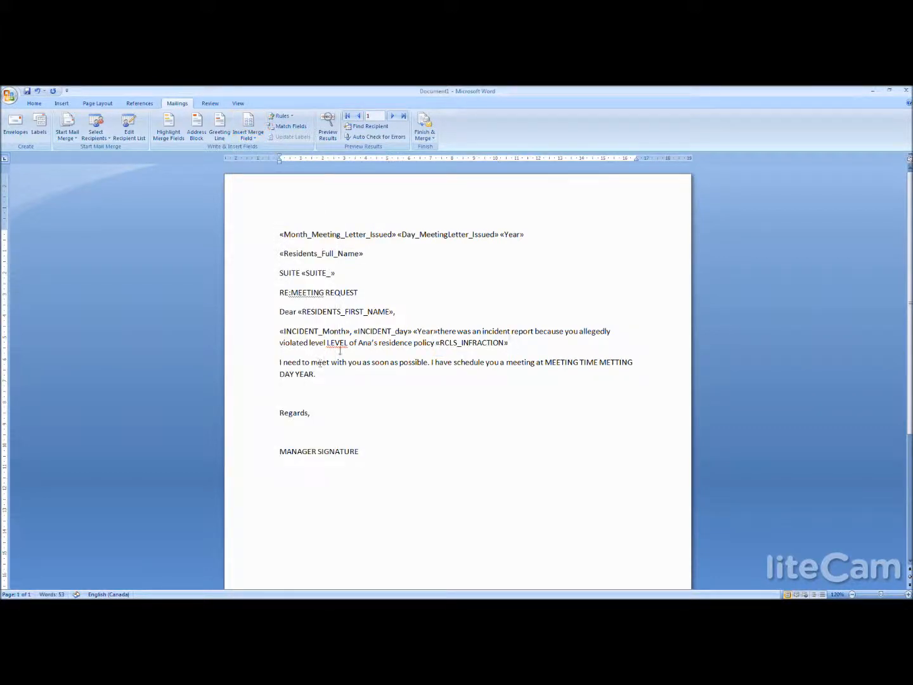
left_click_drag(349, 343, 330, 344)
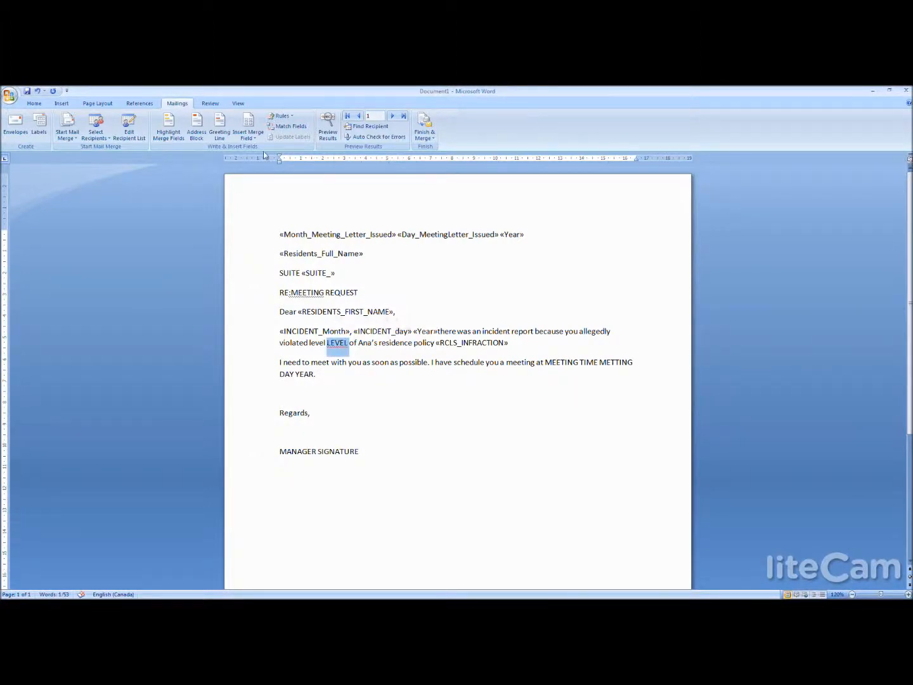
left_click(247, 132)
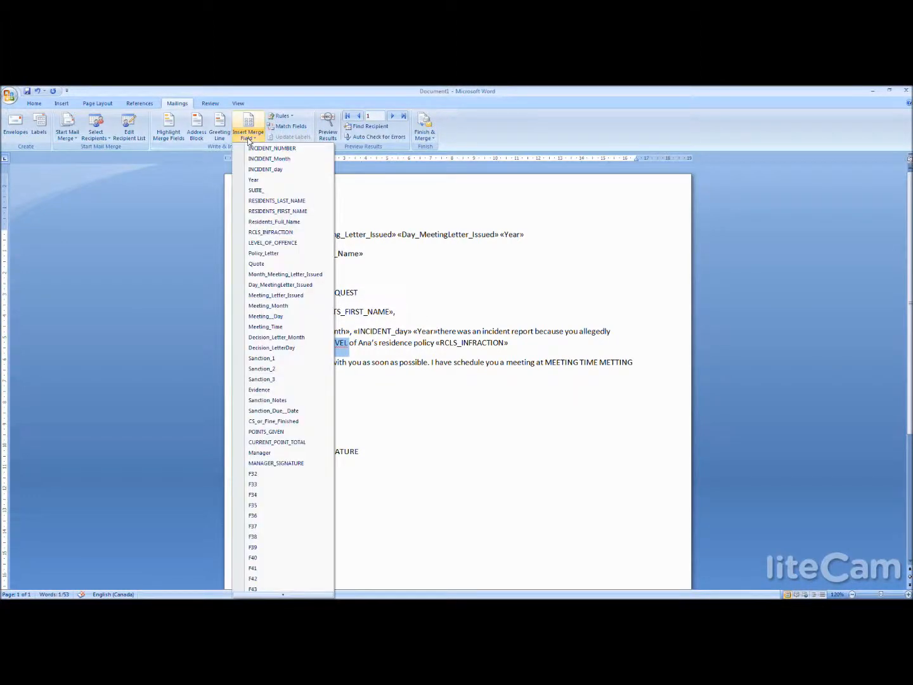
left_click(275, 245)
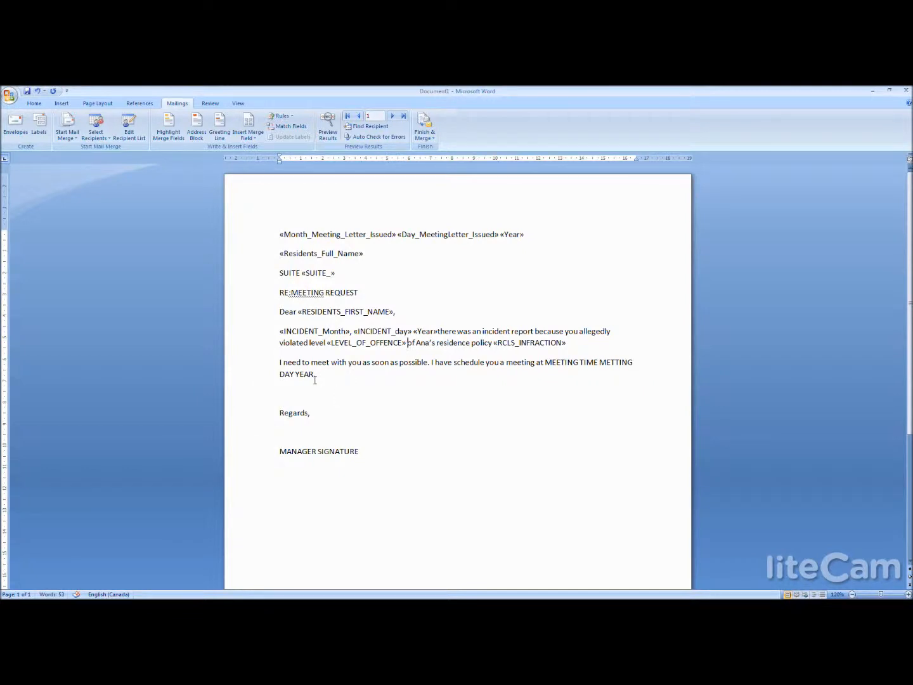
- Replace MEETING TIME, METTING DAY and YEAR in the second paragraph with the Meeting_Month, Meeting__Day and Year merge fields
left_click_drag(549, 364, 598, 364)
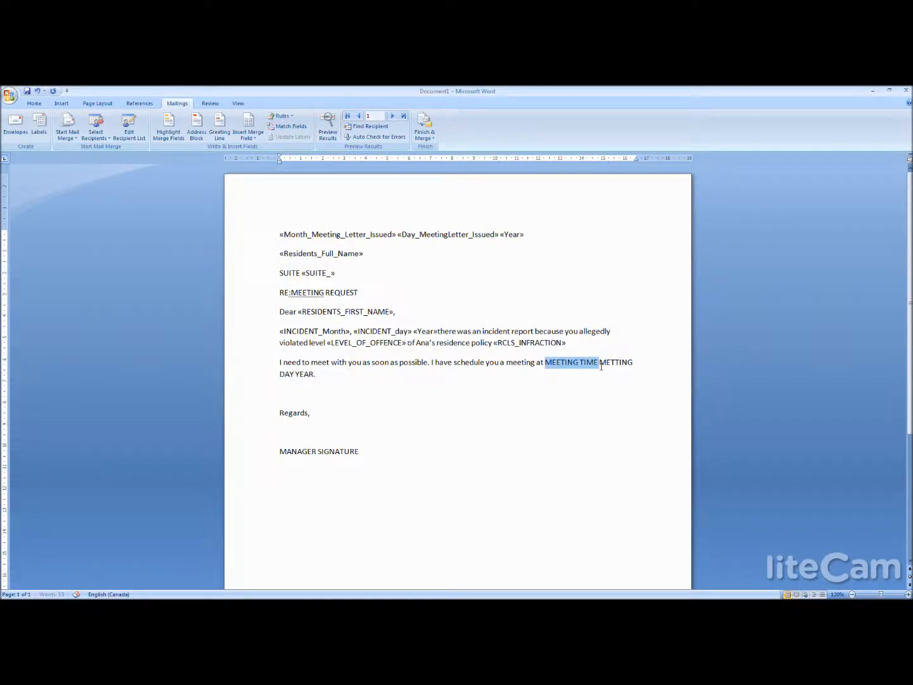
left_click(248, 132)
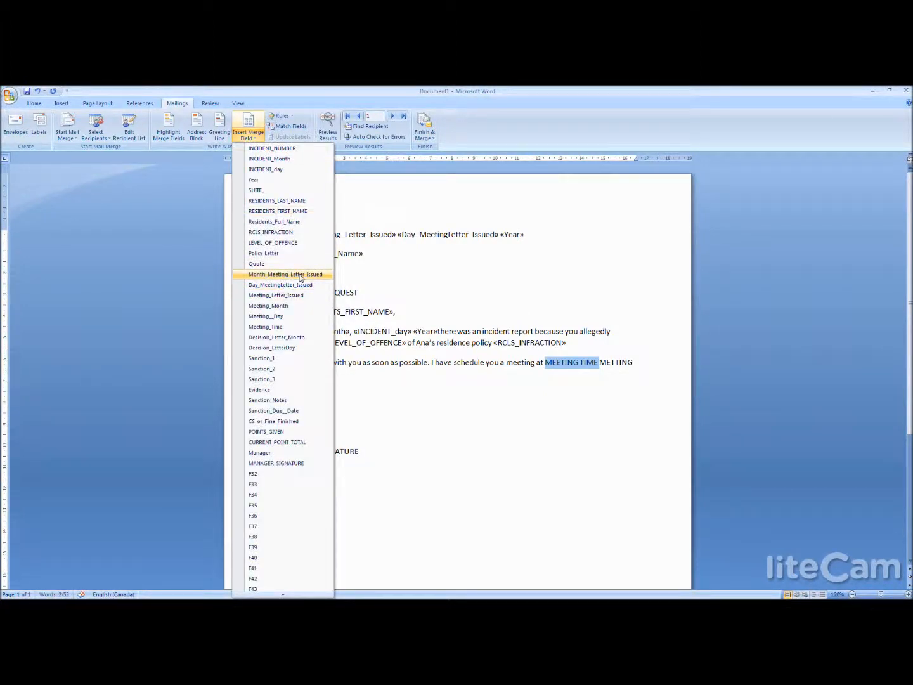
left_click(285, 307)
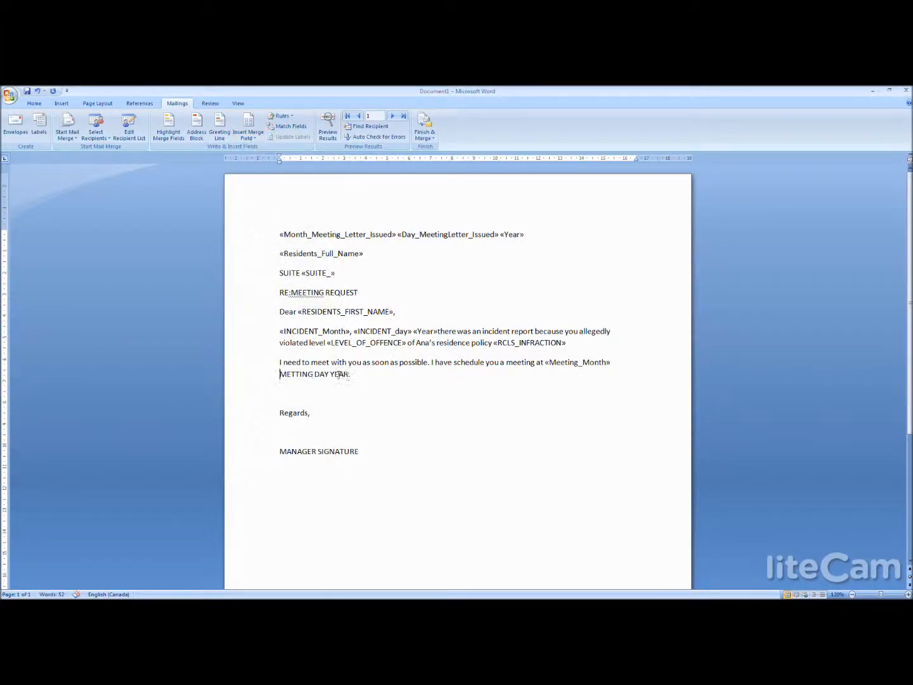
left_click_drag(331, 375, 296, 373)
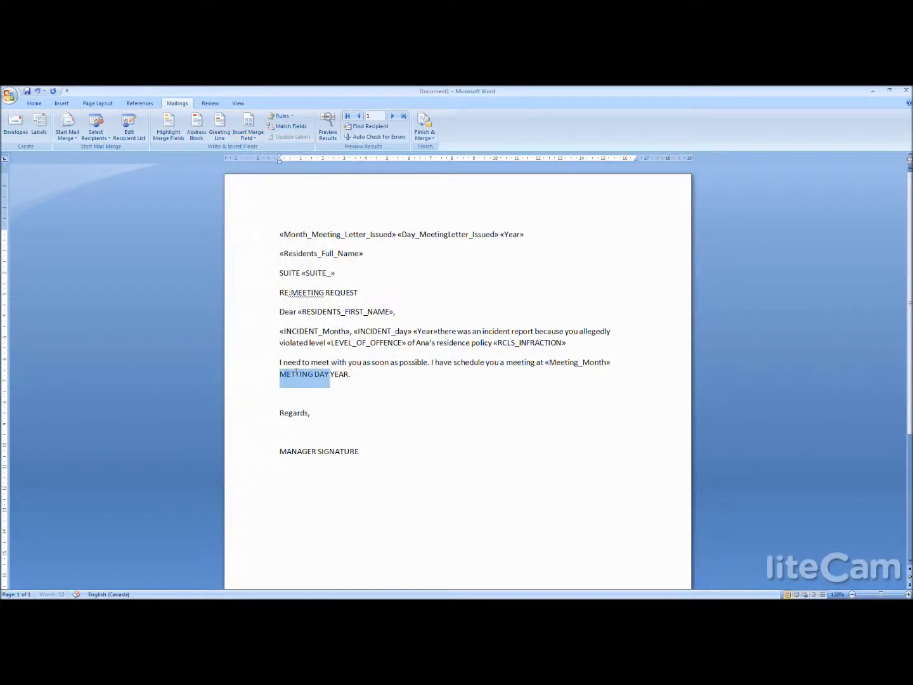
left_click(248, 135)
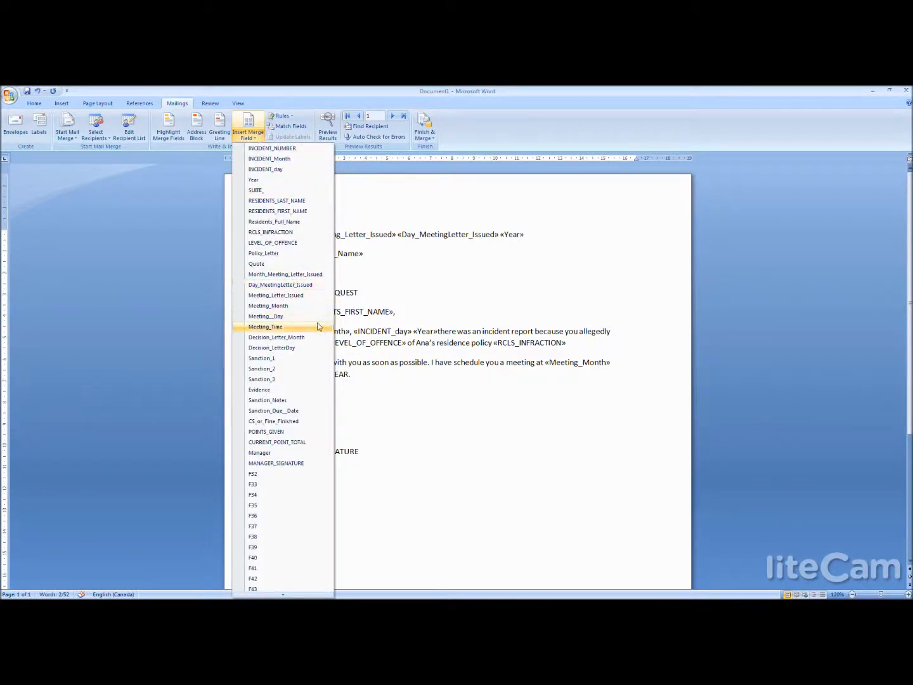
left_click(310, 316)
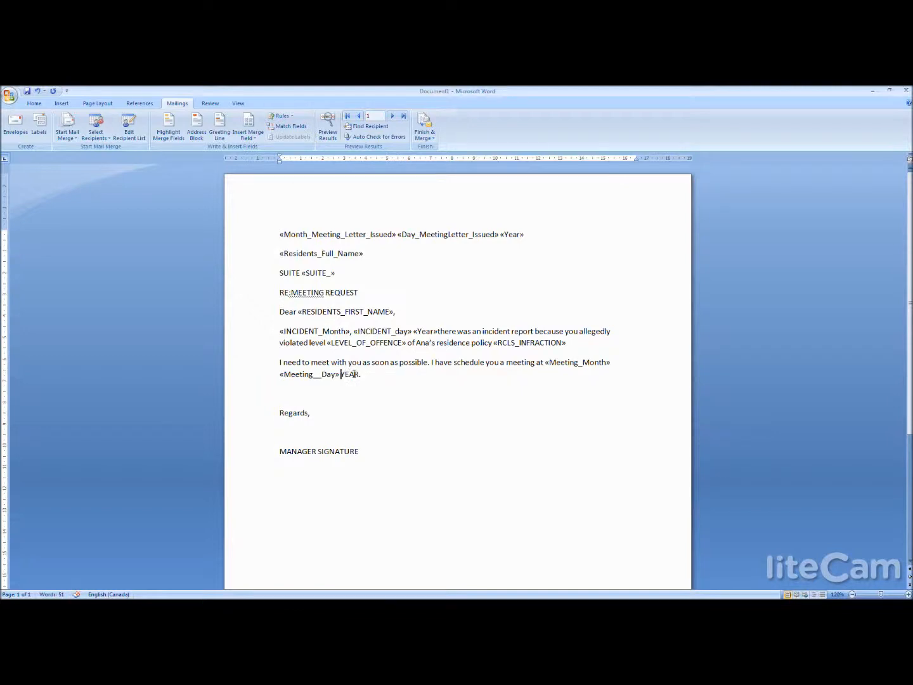
left_click_drag(340, 375, 361, 375)
left_click(258, 133)
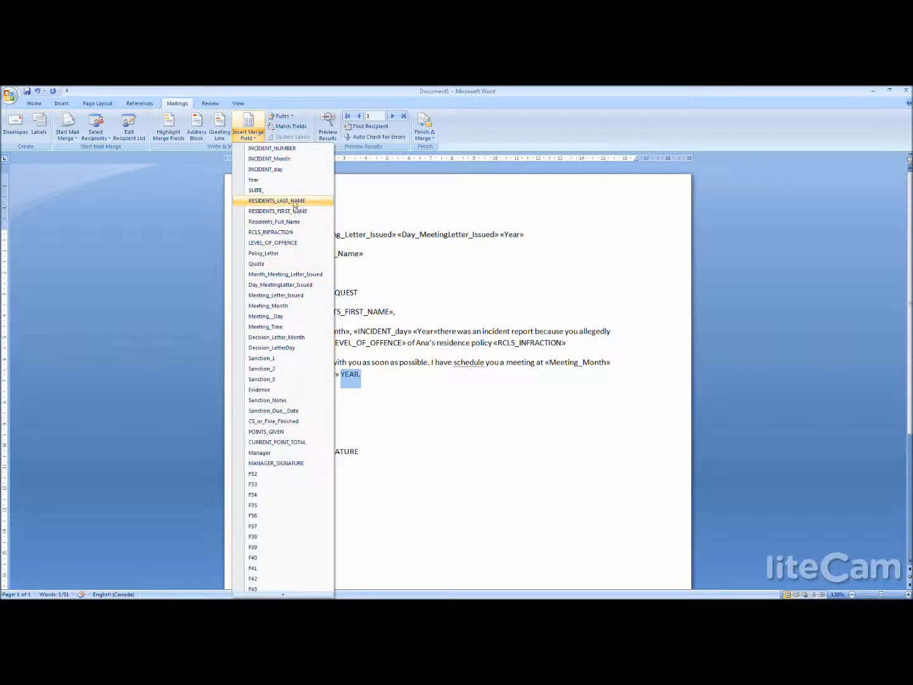
left_click(284, 180)
- Insert the Meeting_Time merge field after "a meeting at", in front of the Meeting_Month field
left_click(543, 366)
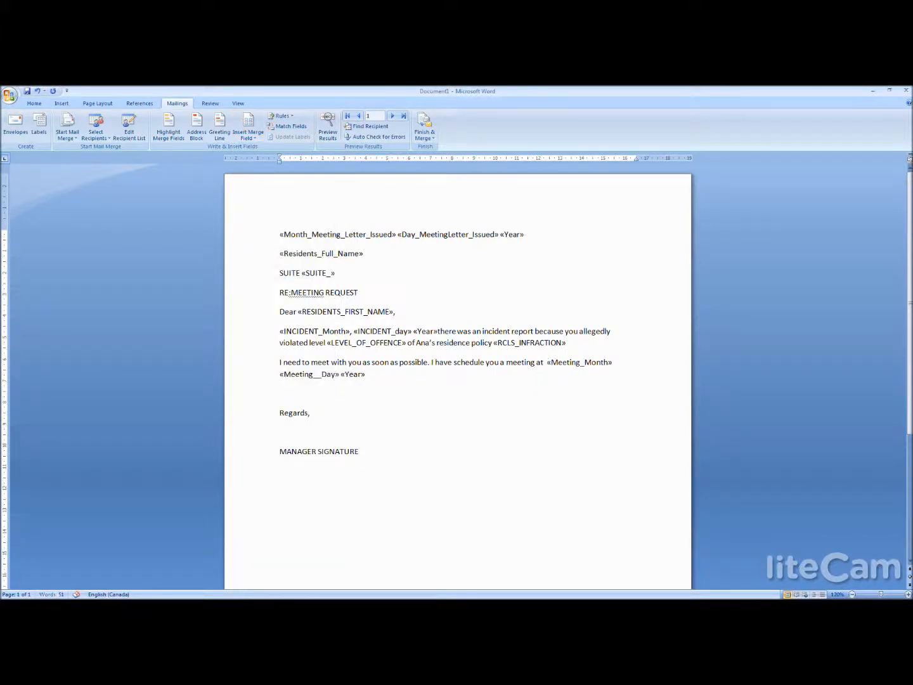
left_click(248, 133)
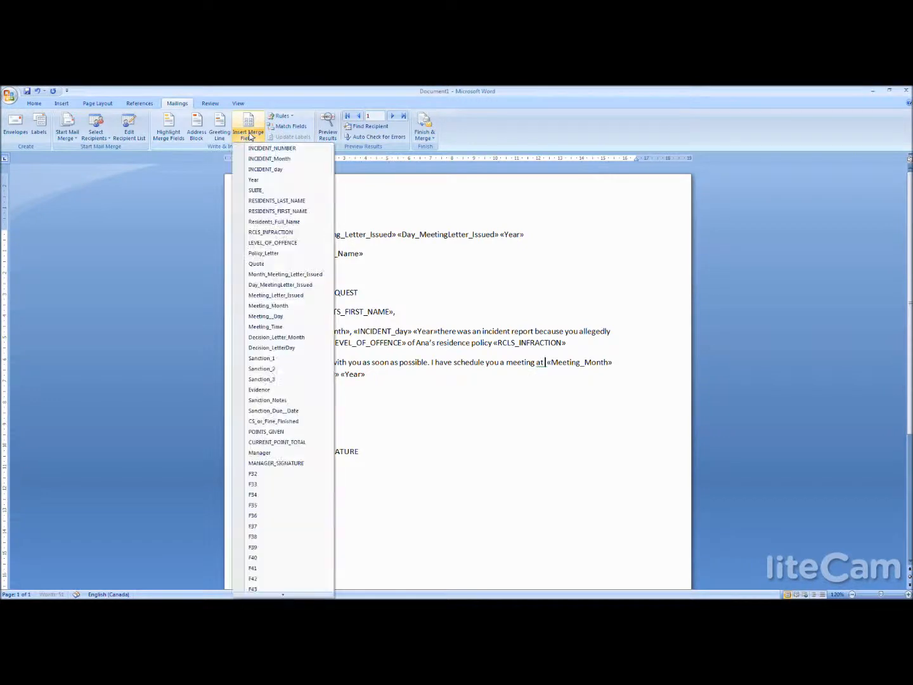
left_click(293, 326)
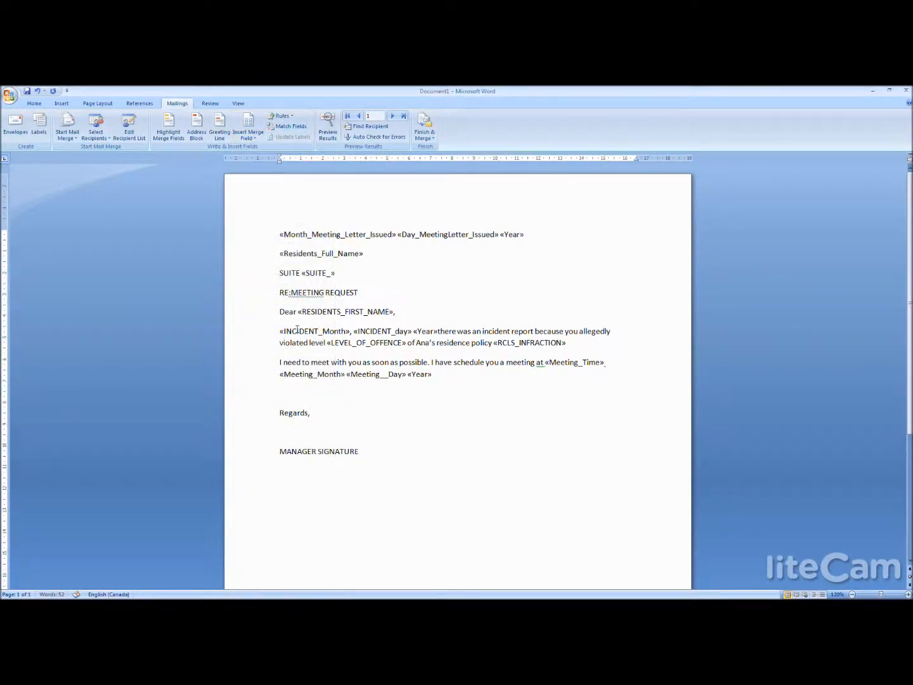
- Add the word "on" between the Meeting_Time and Meeting_Month merge fields in the second paragraph
type("O")
key("Right")
key("BackSpace")
key("BackSpace")
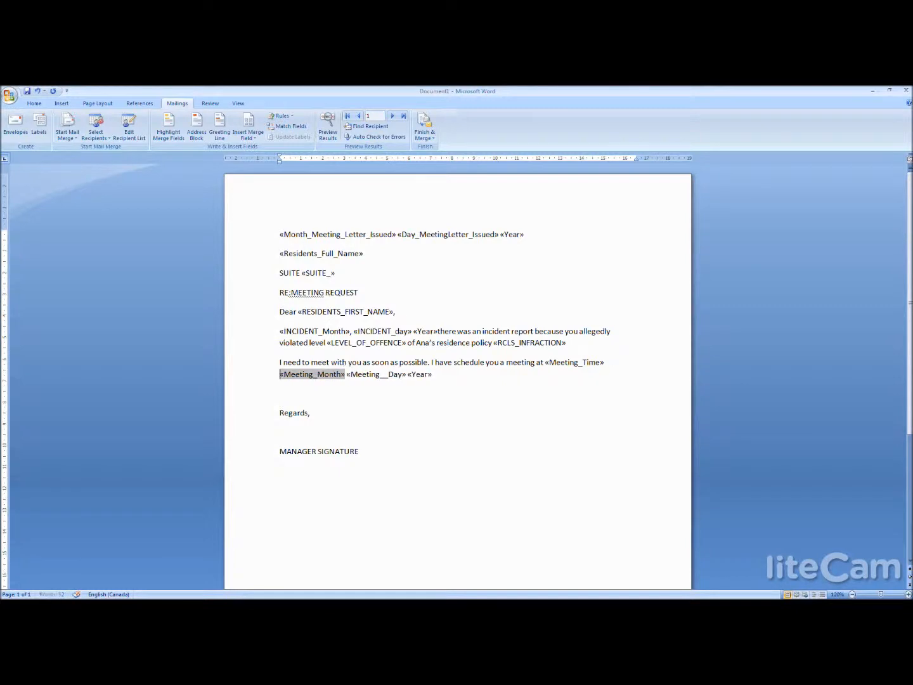
type("O")
key("BackSpace")
type("on")
left_click(352, 387)
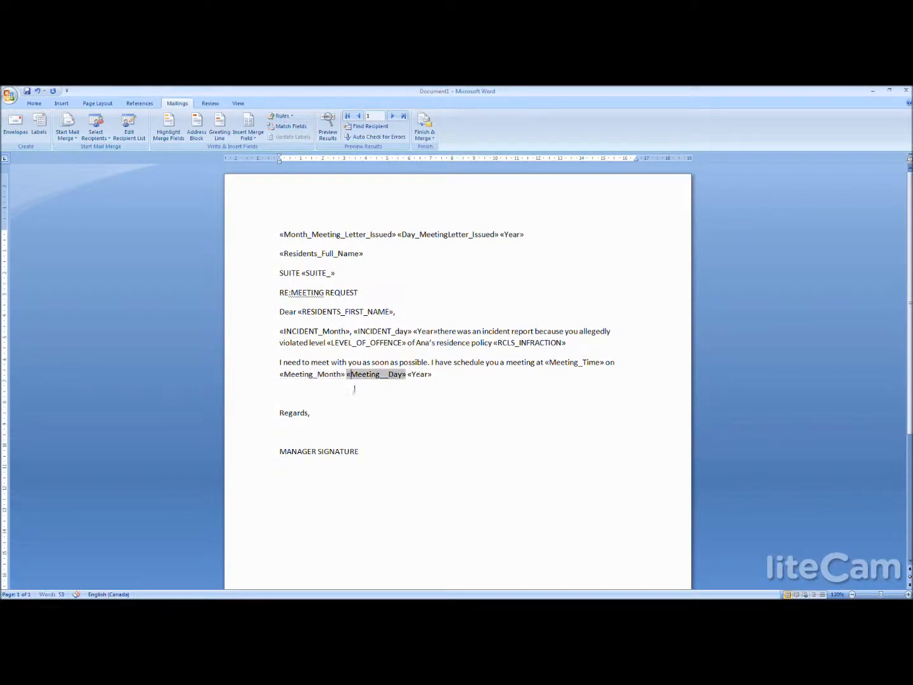
- Replace the MANAGER SIGNATURE placeholder under "Regards," with the MANAGER_SIGNATURE merge field
triple_click(370, 452)
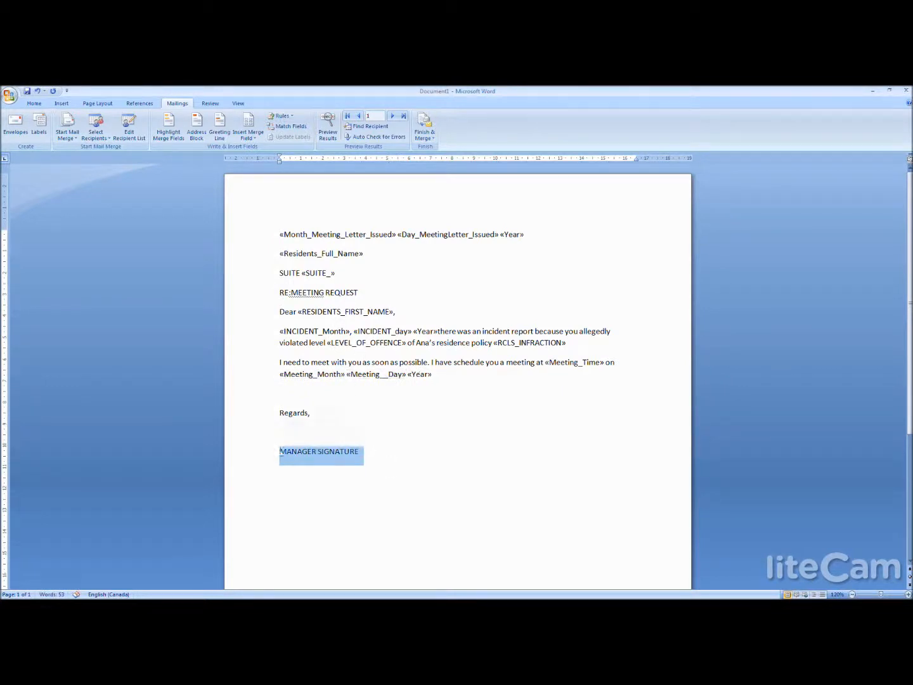
left_click(248, 132)
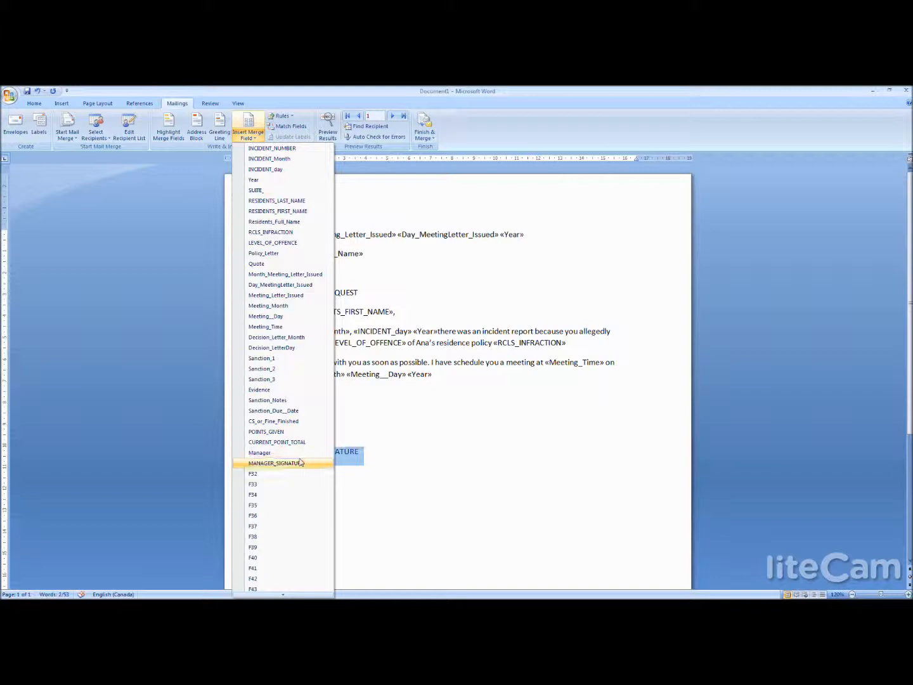
left_click(276, 463)
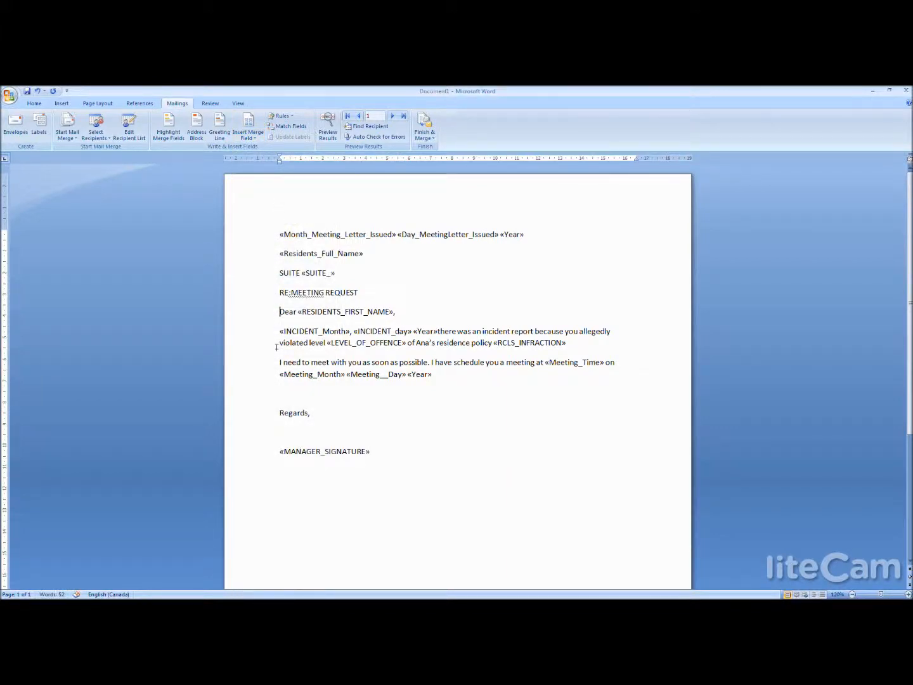
left_click(438, 539)
- Save the letter on the Desktop as a Word document named "template"
left_click(26, 91)
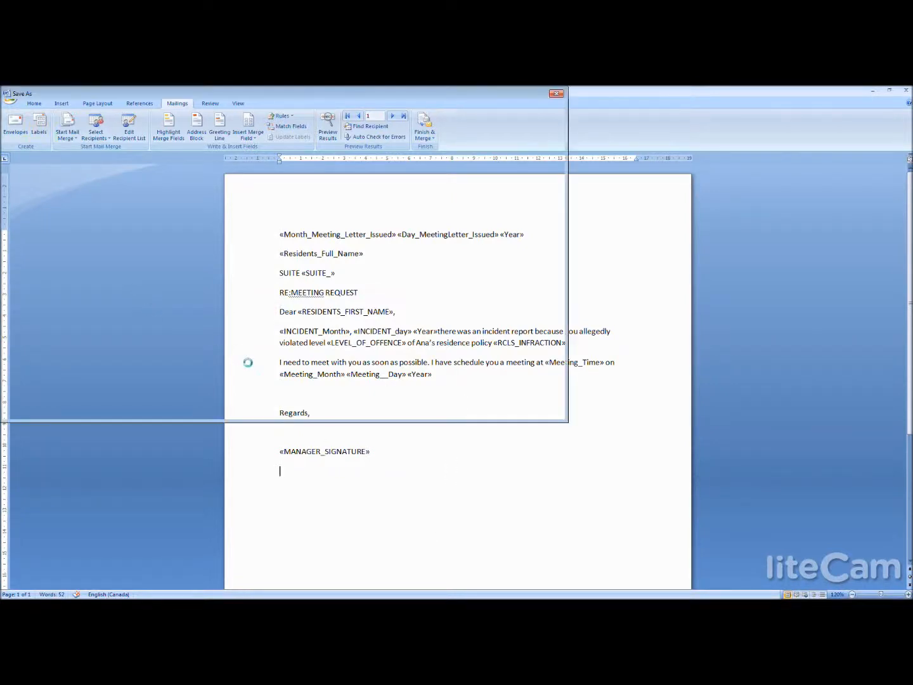
type("tem")
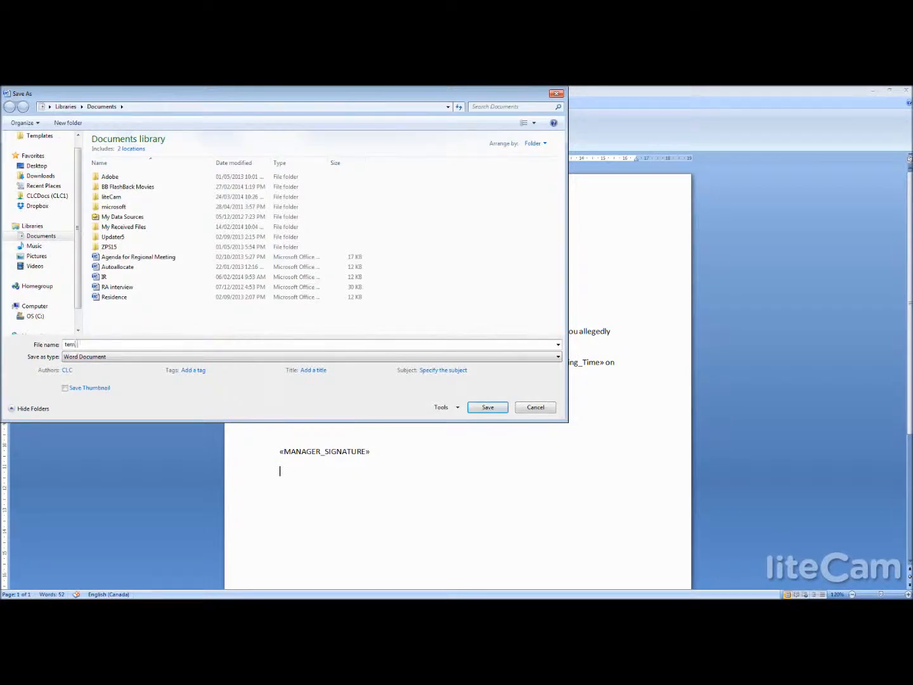
type("pl")
left_click(27, 168)
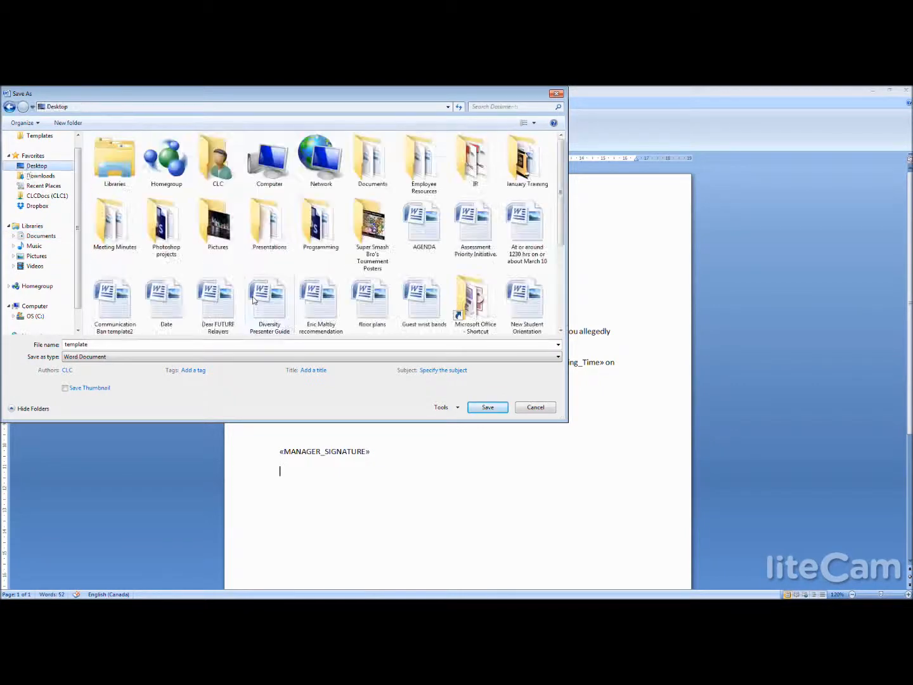
left_click(488, 407)
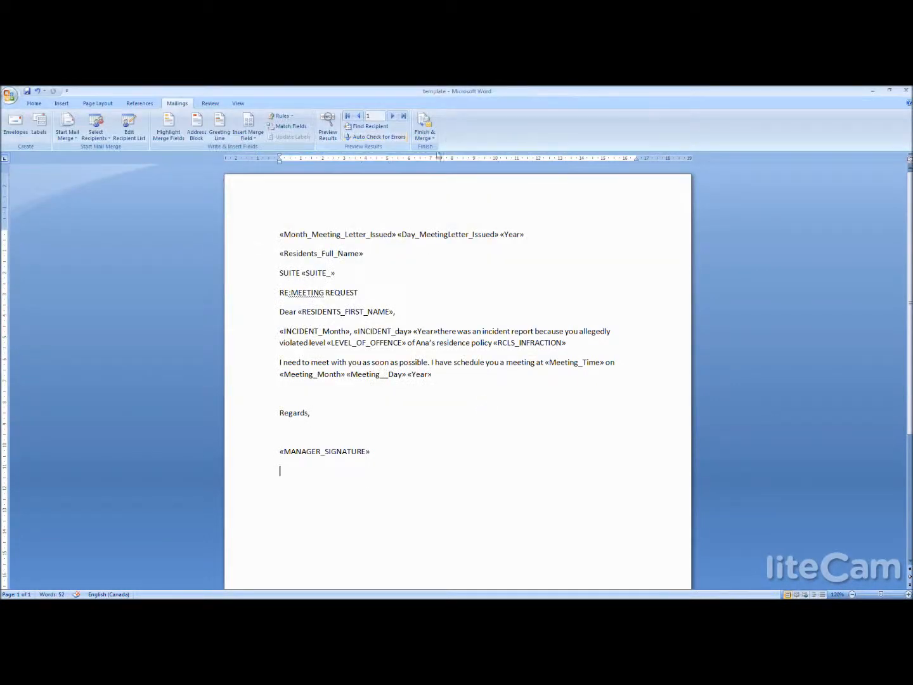
- Finish the mail merge by generating individual letters for all records in a new document
mouse_move(345, 272)
left_mouse_down()
mouse_move(570, 343)
mouse_move(475, 417)
mouse_move(487, 466)
mouse_move(383, 452)
mouse_move(393, 466)
mouse_move(309, 362)
mouse_move(279, 237)
left_mouse_up()
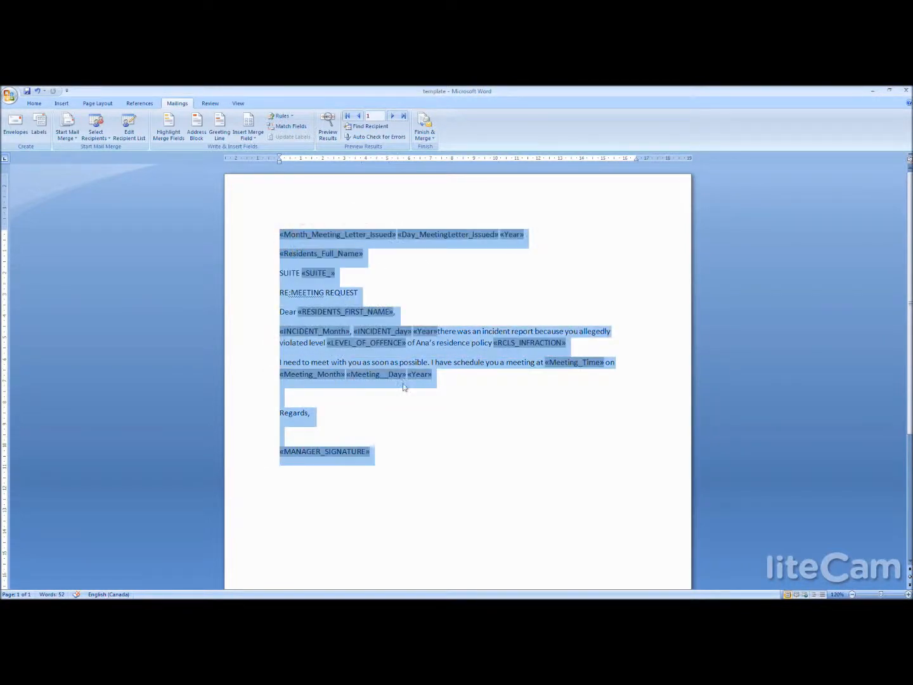
left_click(411, 416)
left_click(424, 136)
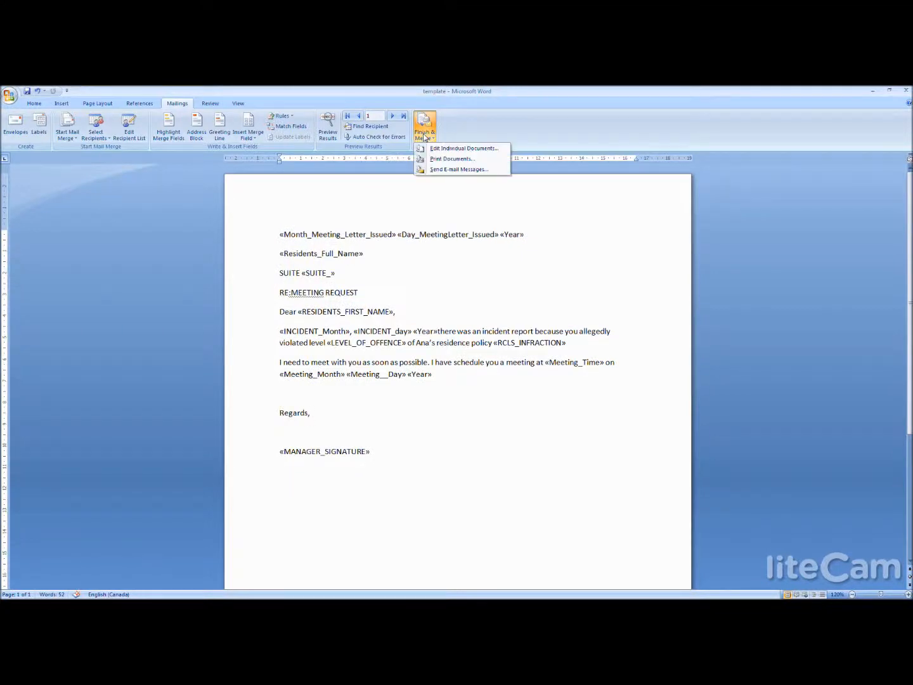
left_click(453, 149)
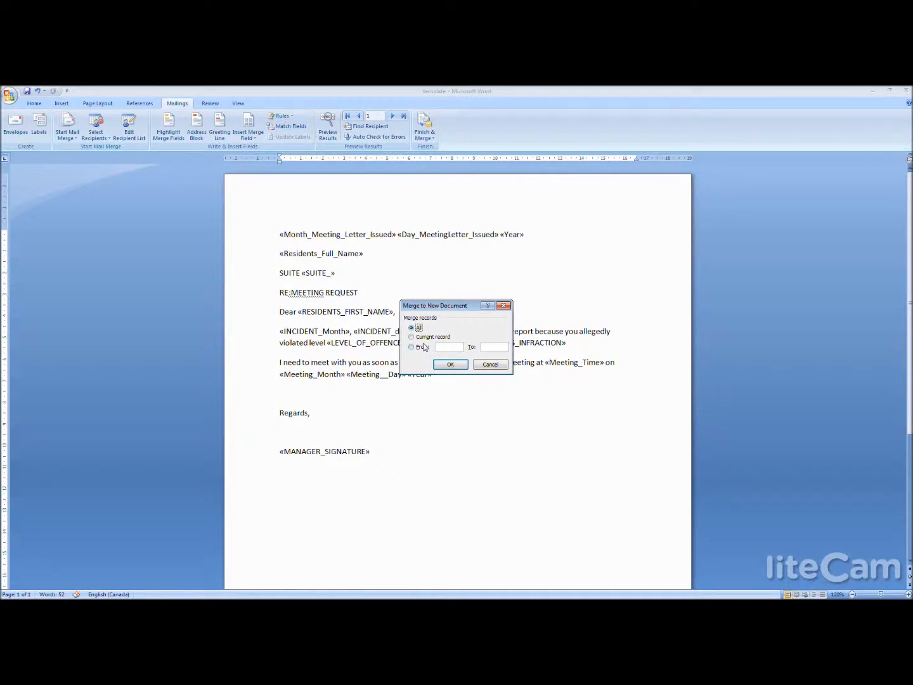
left_click(450, 364)
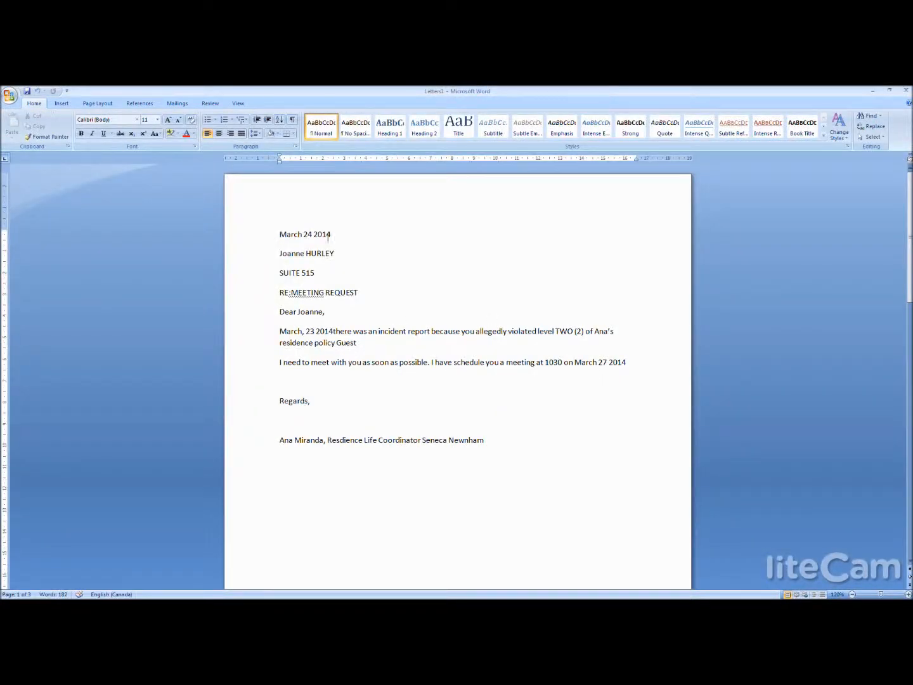
- Check the first merged letter's date, resident details, incident date, offence level, policy and manager signature
left_click_drag(279, 235, 338, 279)
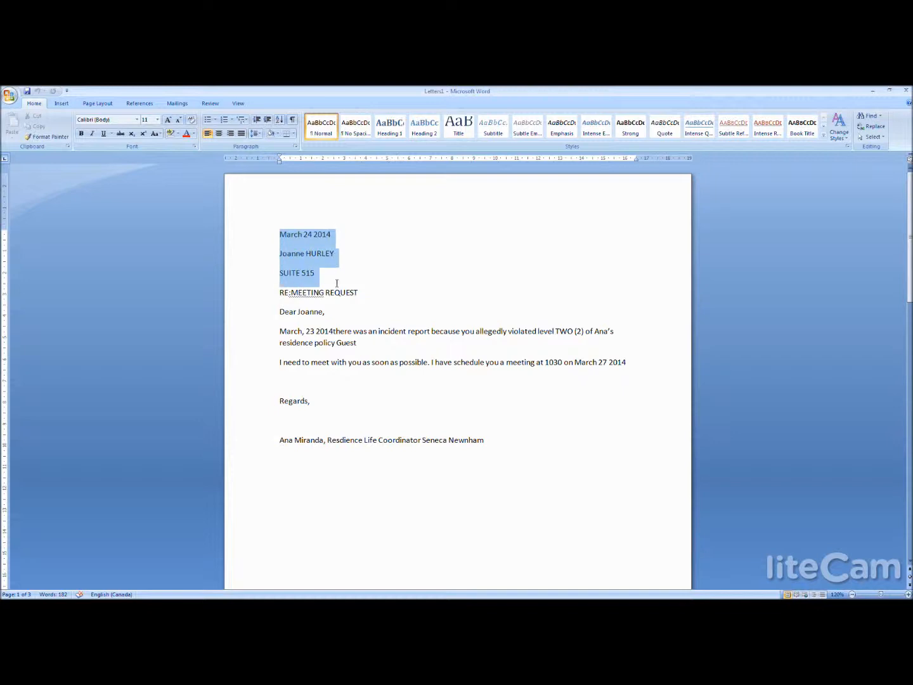
left_click(334, 331)
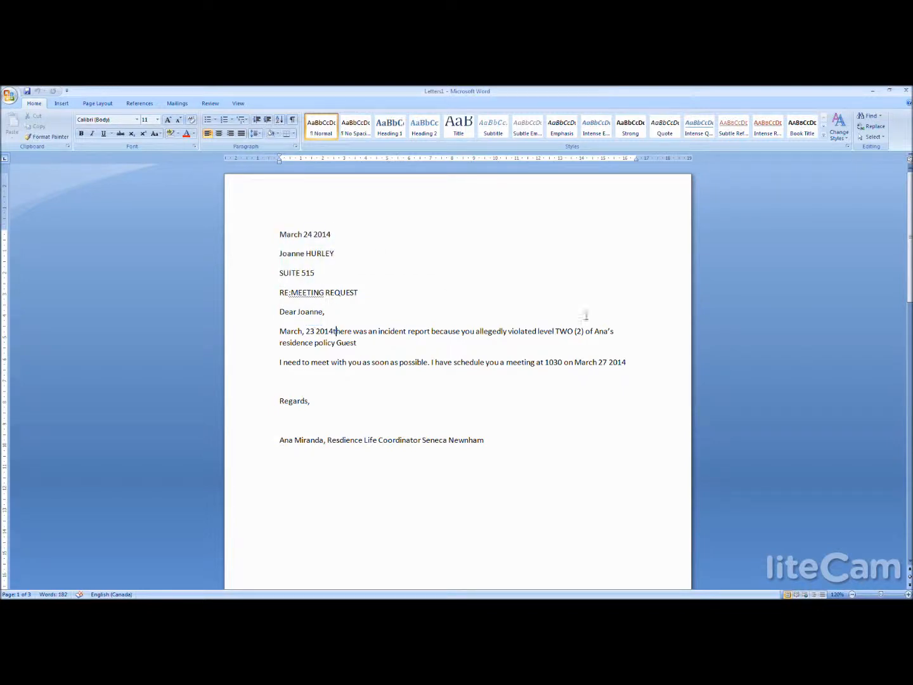
left_click_drag(556, 331, 575, 349)
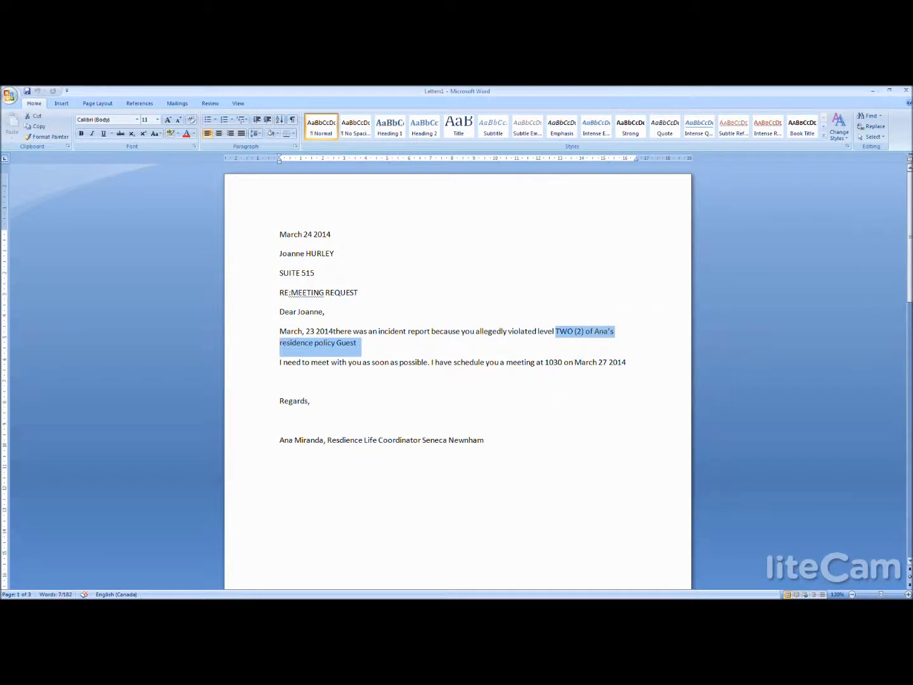
left_click_drag(910, 260, 910, 284)
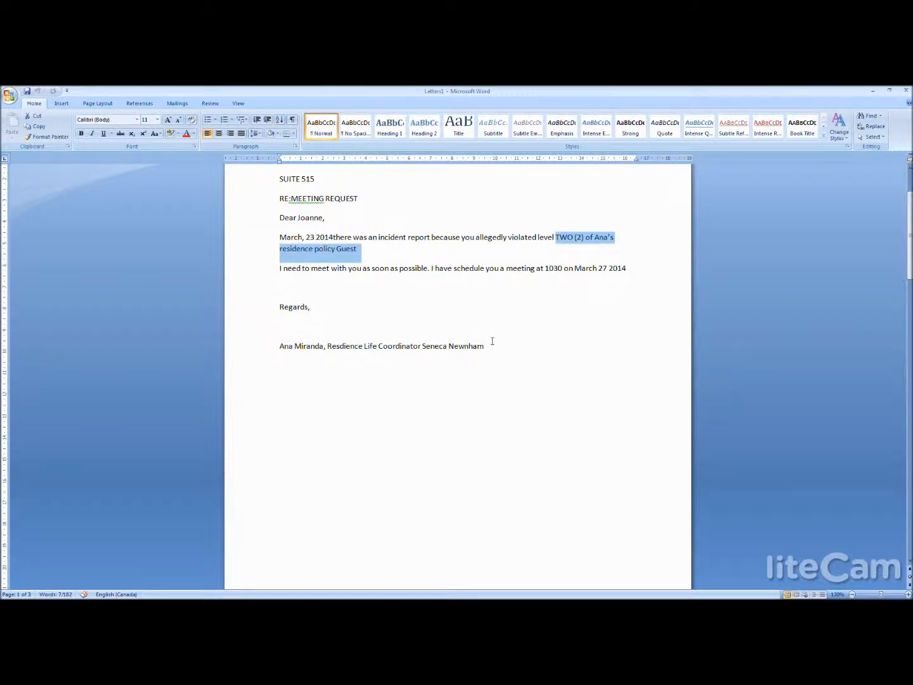
left_click_drag(492, 346, 296, 349)
left_click(726, 348)
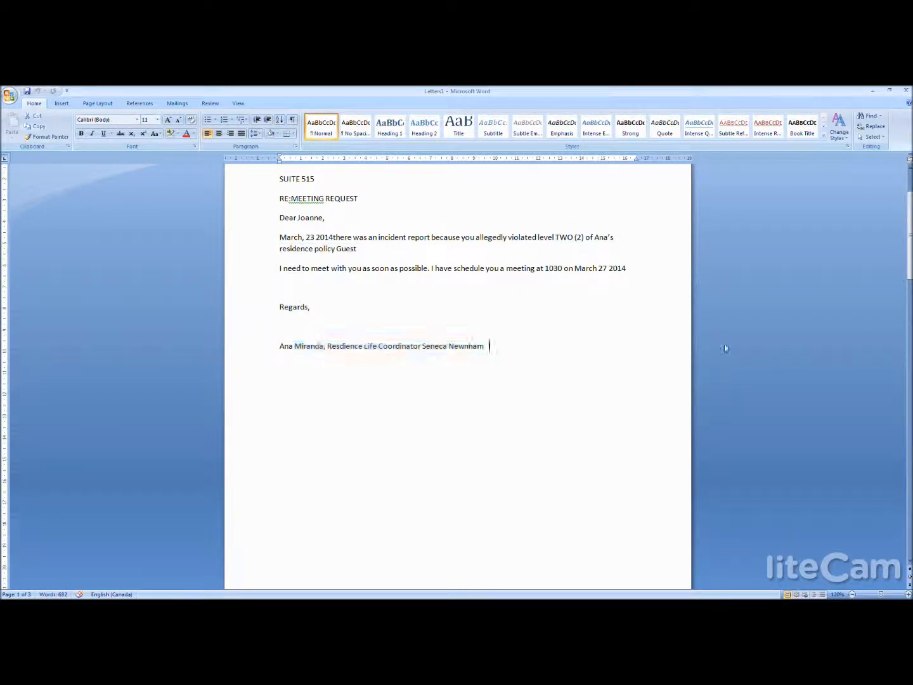
left_click_drag(910, 243, 910, 202)
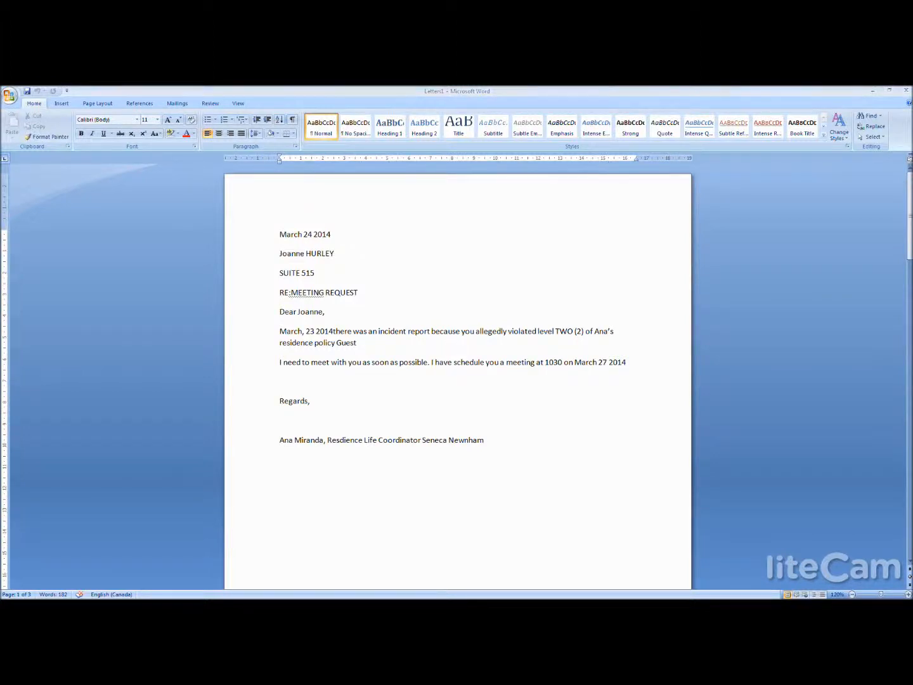
- Switch to the TrackMaster workbook in Excel and check the row 3 incident record across to Meeting Letter Issued against the merged letter
key("alt+Tab")
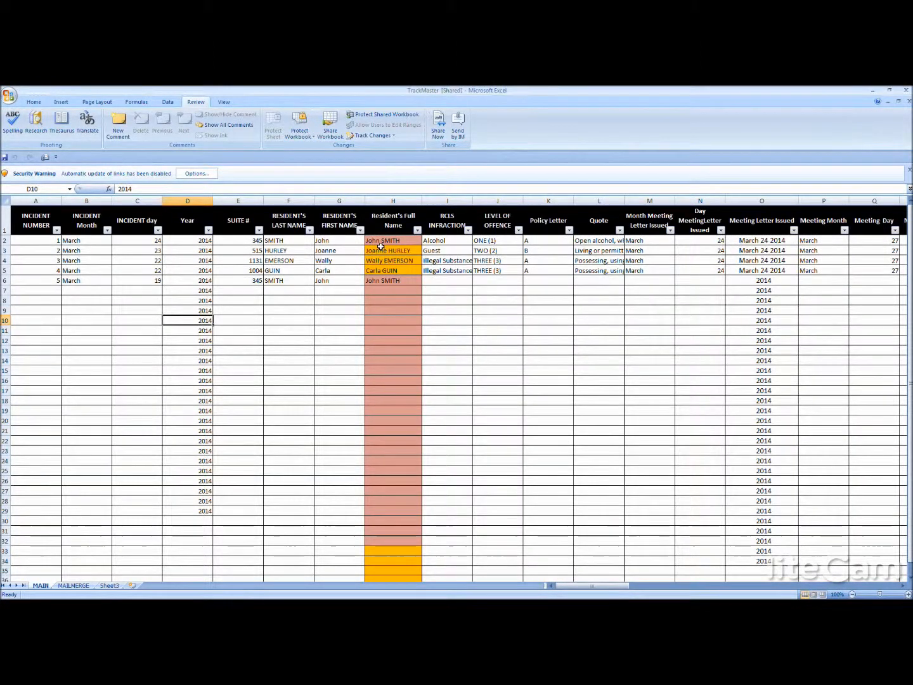
left_click(91, 248)
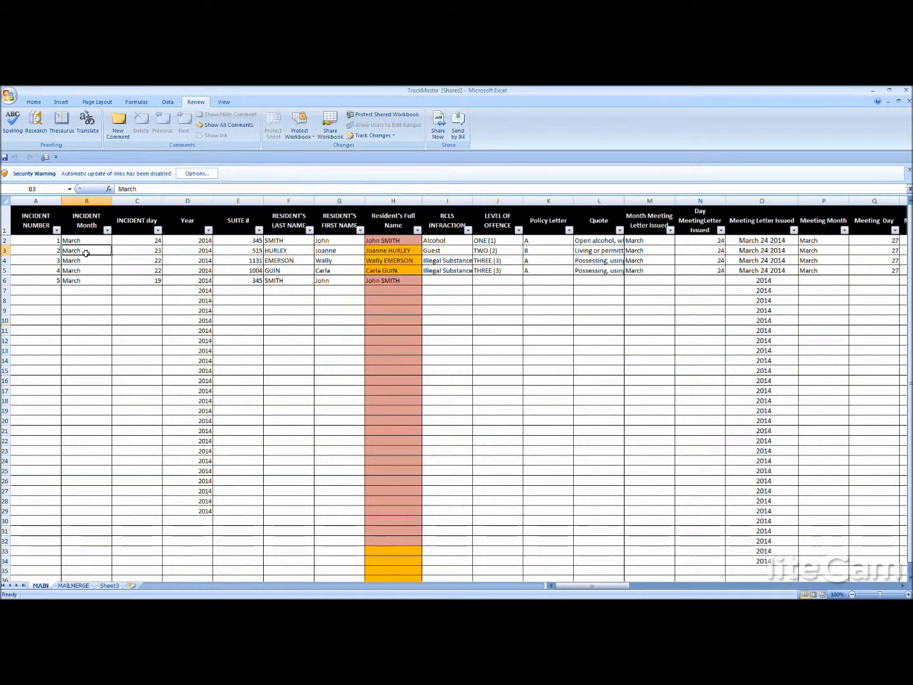
key("Left")
key("Right")
key("Right")
key("Right")
key("Right")
key("Right")
key("Left")
key("Left")
key("Left")
key("Right")
key("Right")
key("Right")
key("Right")
key("Right")
key("Right")
key("Right")
key("Right")
key("Right")
key("Right")
key("Right")
key("Right")
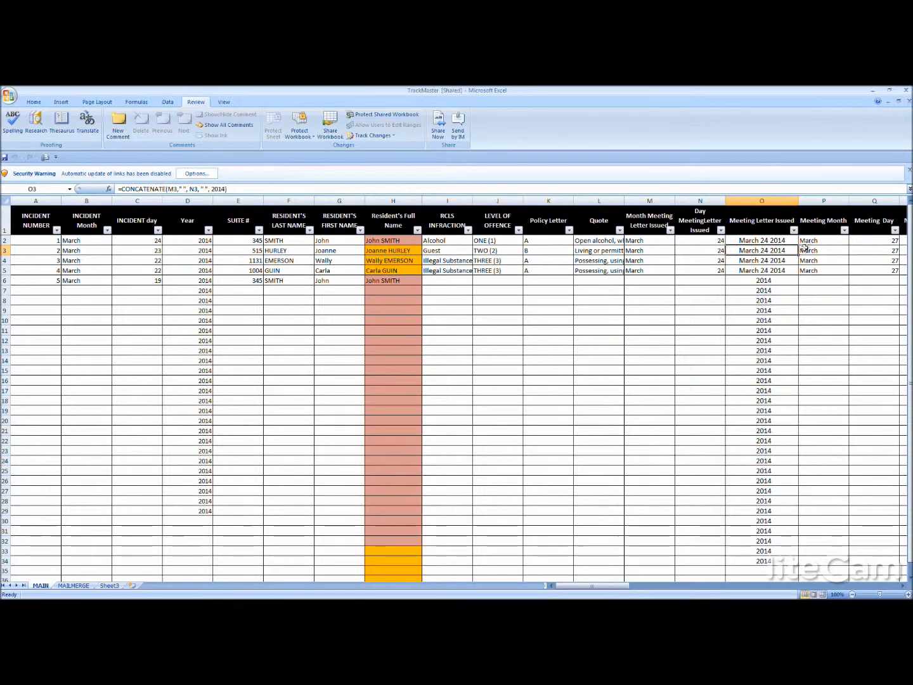
left_click(876, 90)
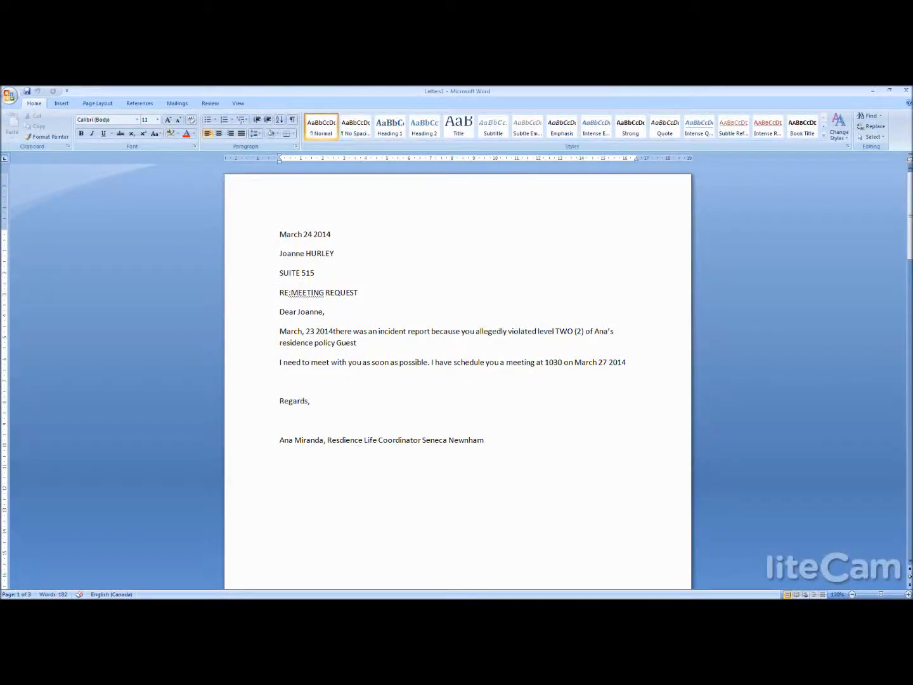
- Return to the template document in Word and replace the three date fields on the first line with the Meeting_Letter_Issued merge field
key("alt+Tab")
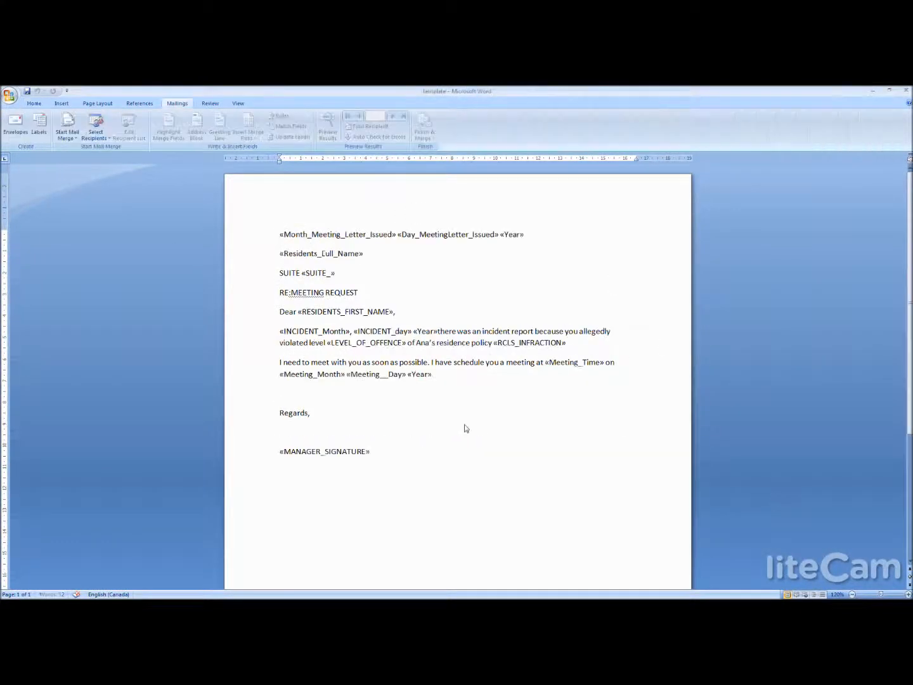
left_click_drag(542, 245, 305, 238)
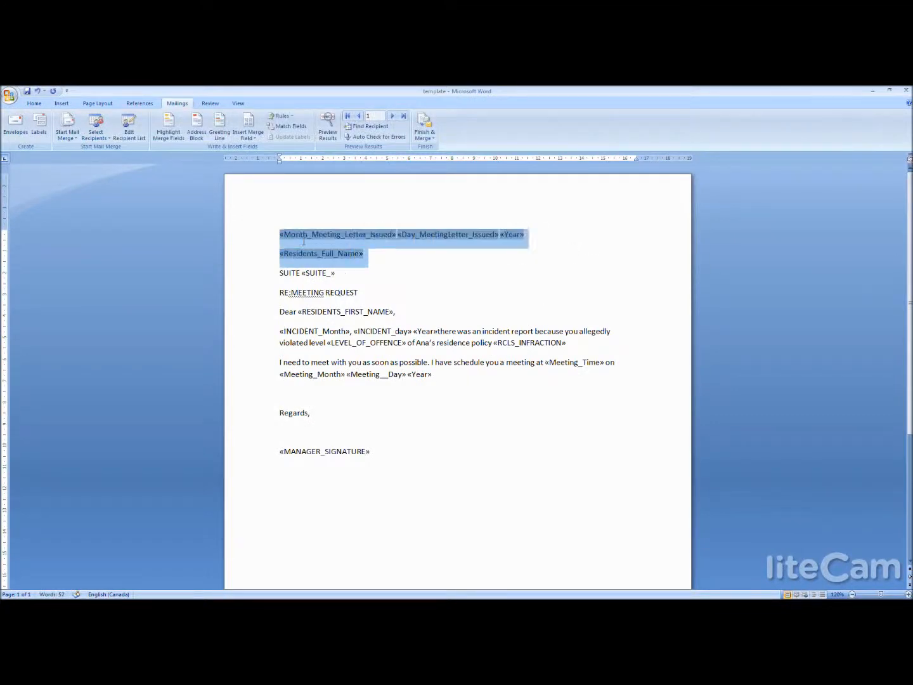
left_click(296, 236)
left_click_drag(526, 234, 289, 247)
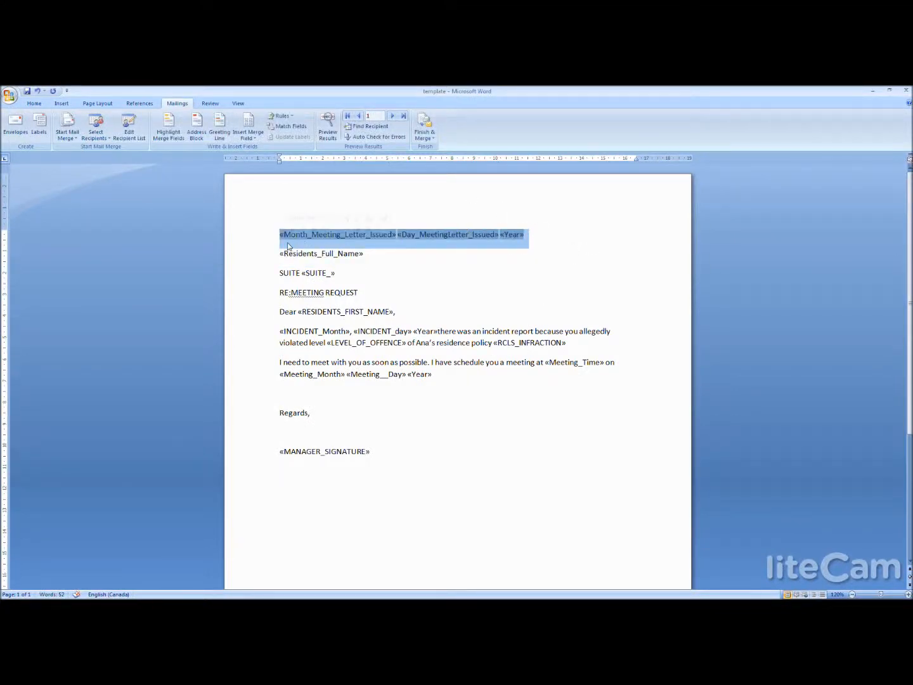
left_click(425, 130)
left_click(258, 138)
left_click(289, 206)
left_click(247, 138)
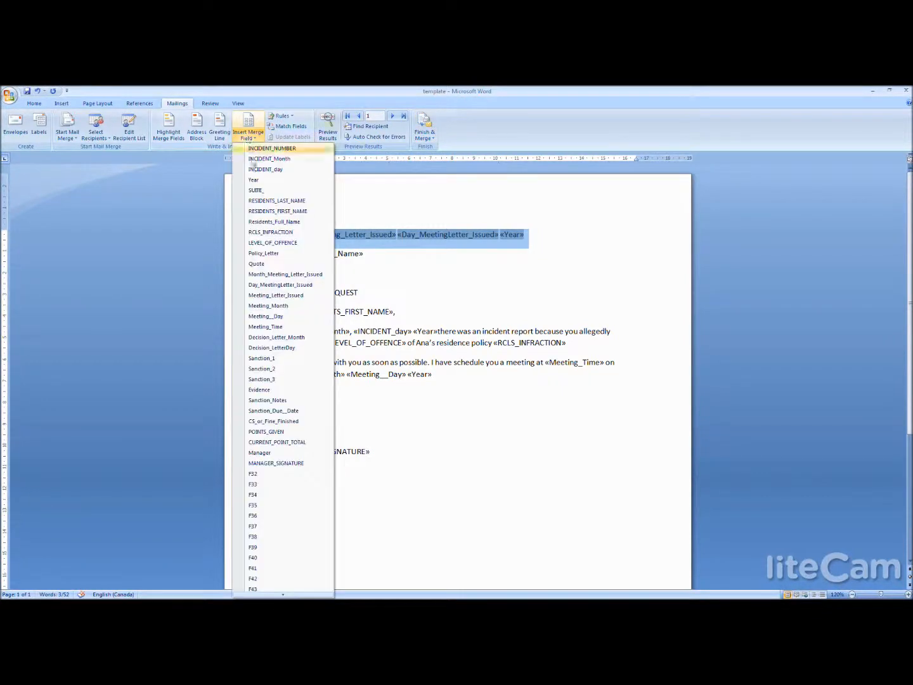
left_click(309, 296)
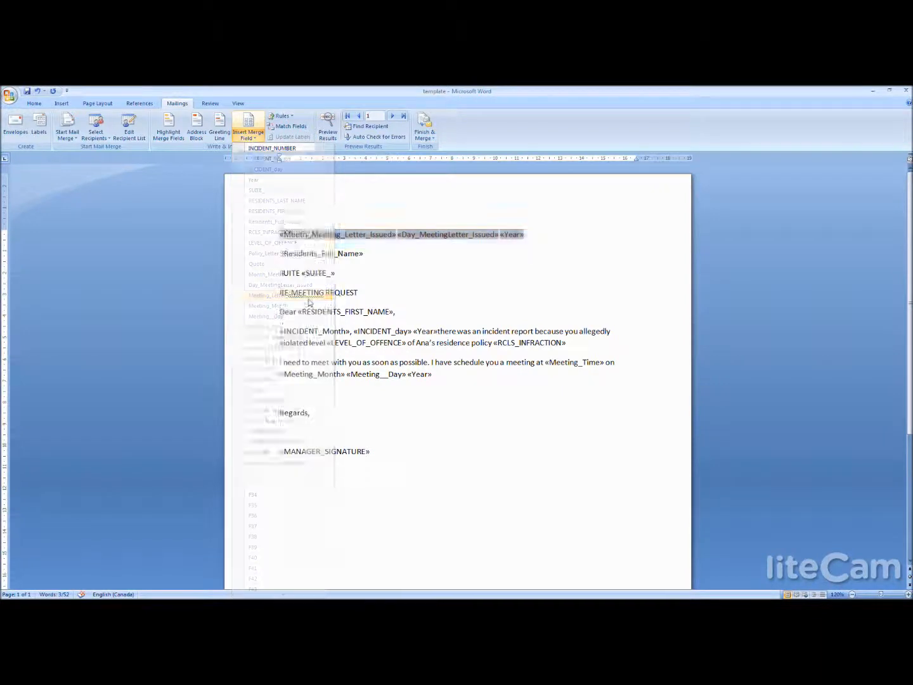
key("Return")
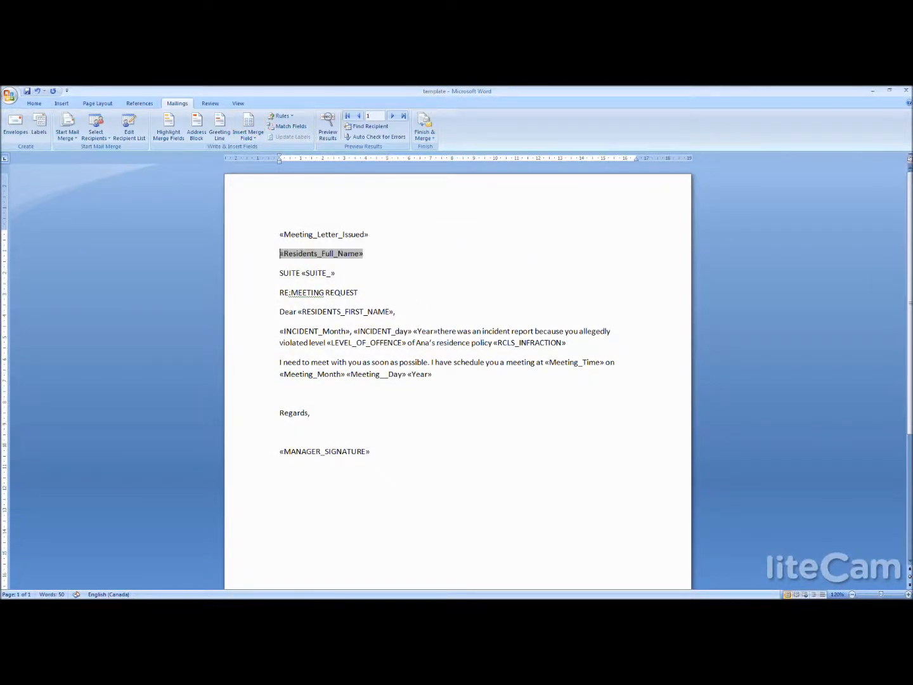
right_click(478, 429)
key("Escape")
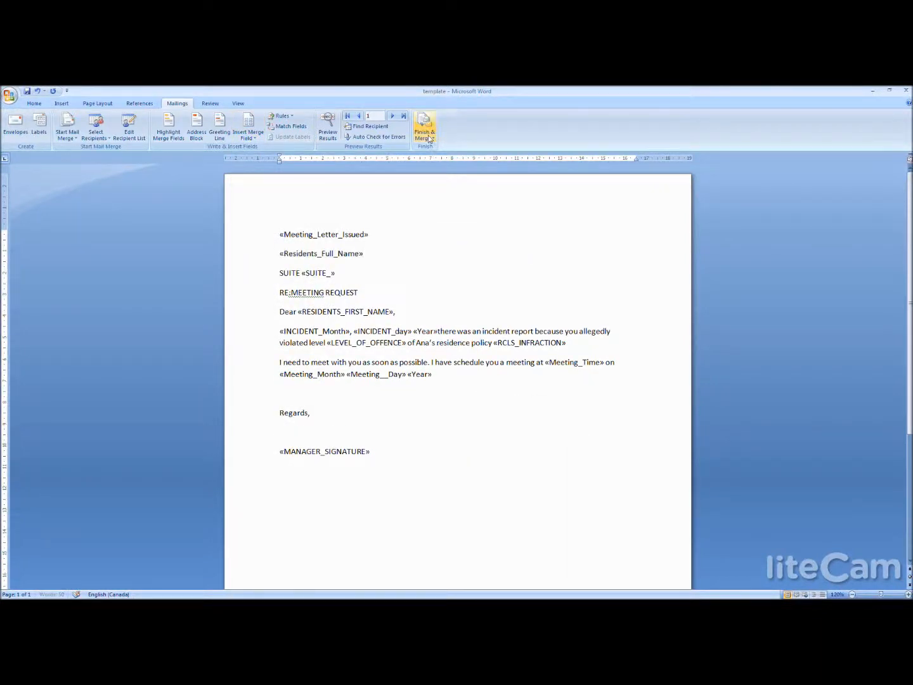
- Merge all records of the revised template into a new document and look through the resulting letters
left_click(425, 132)
left_click(437, 150)
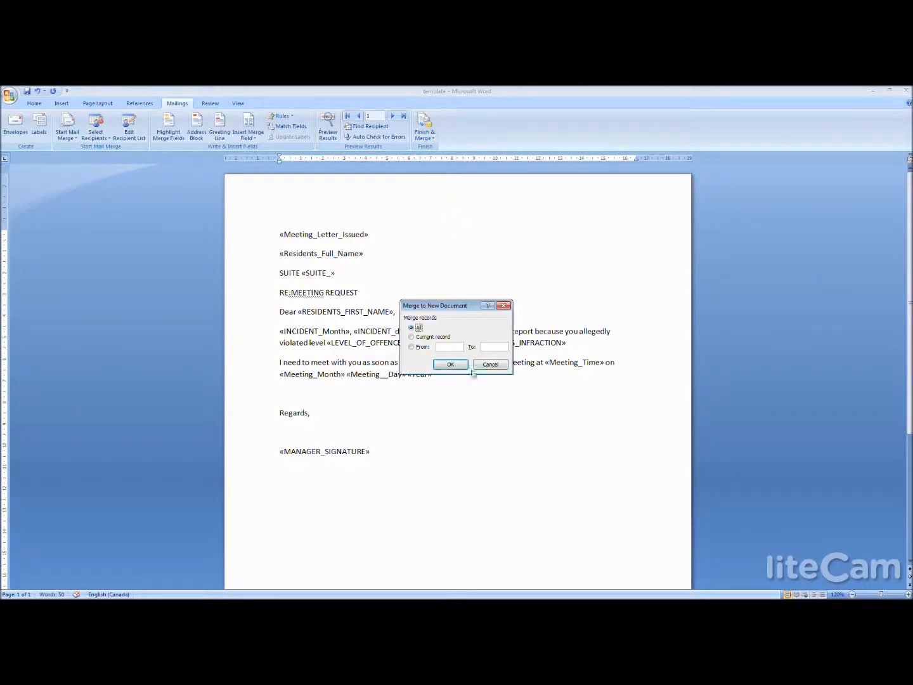
left_click(449, 364)
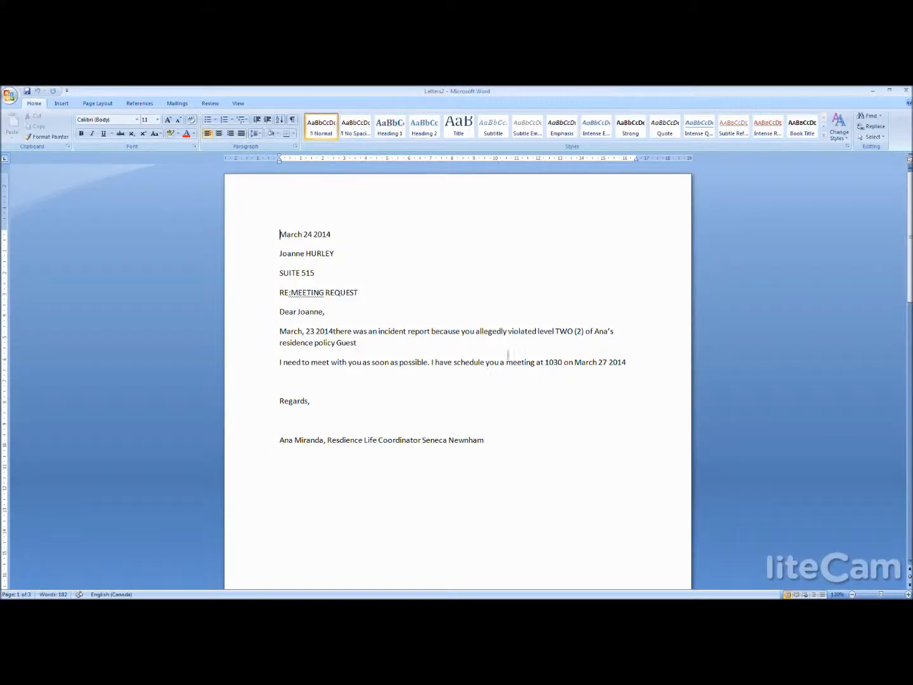
left_click_drag(908, 209, 908, 298)
left_click_drag(910, 339, 910, 216)
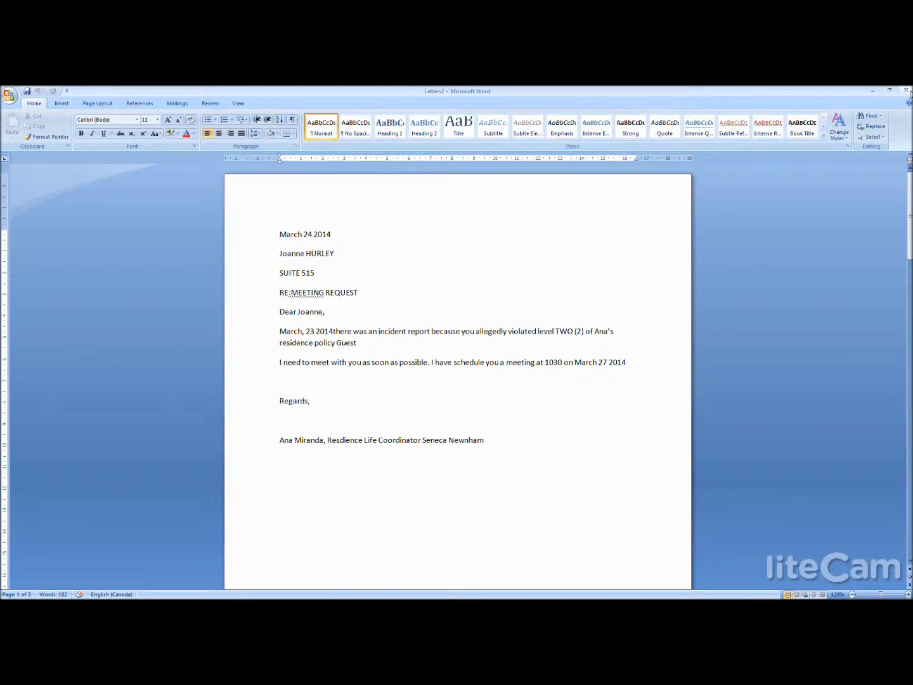
- Close the merged letters document without saving it and view the available formats for saving a copy of the meeting request template
left_click(904, 91)
left_click(840, 505)
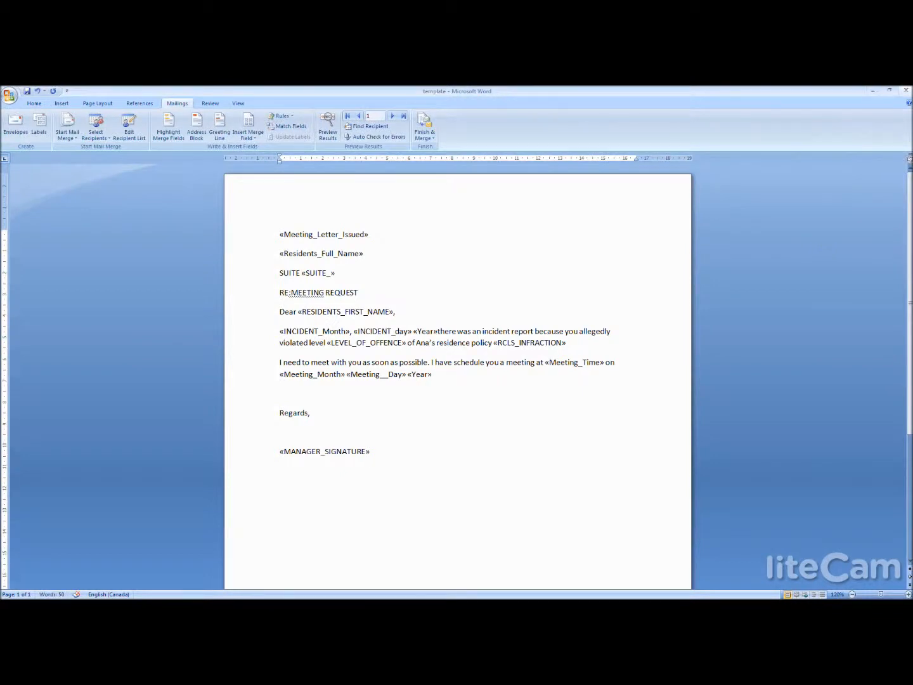
left_click(7, 100)
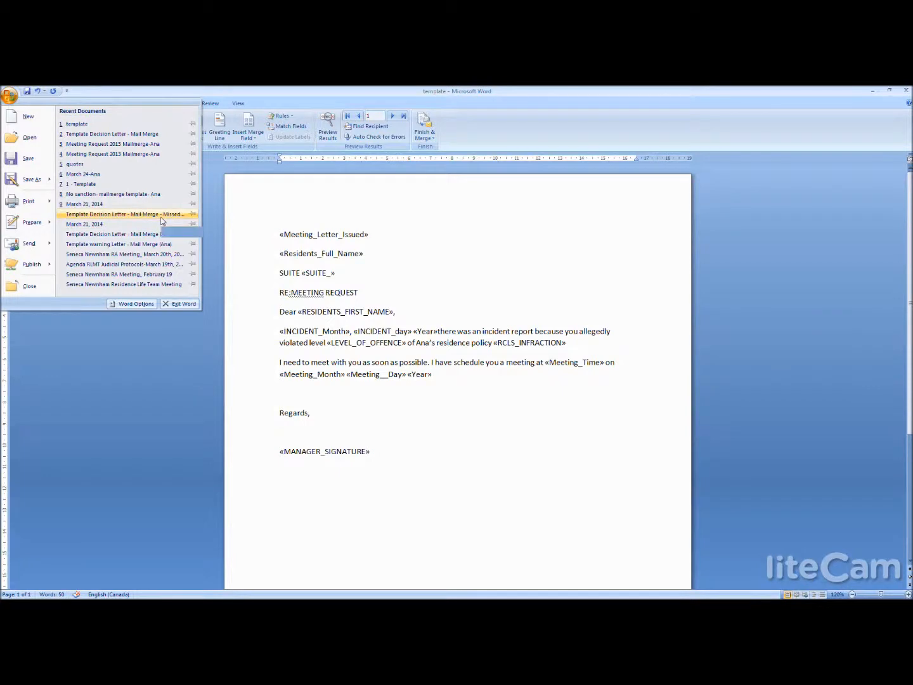
mouse_move(51, 181)
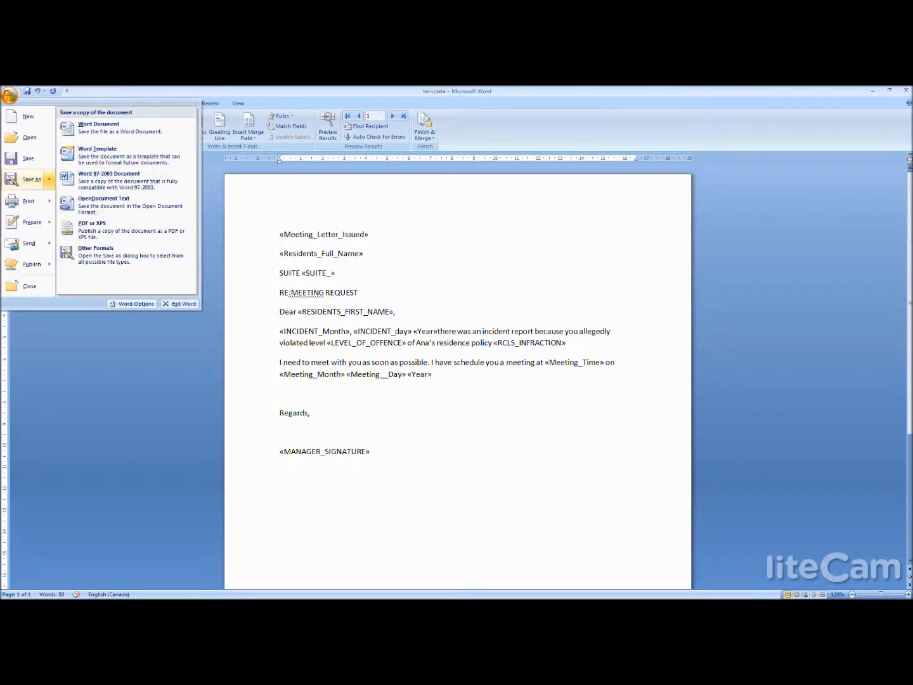
key("Escape")
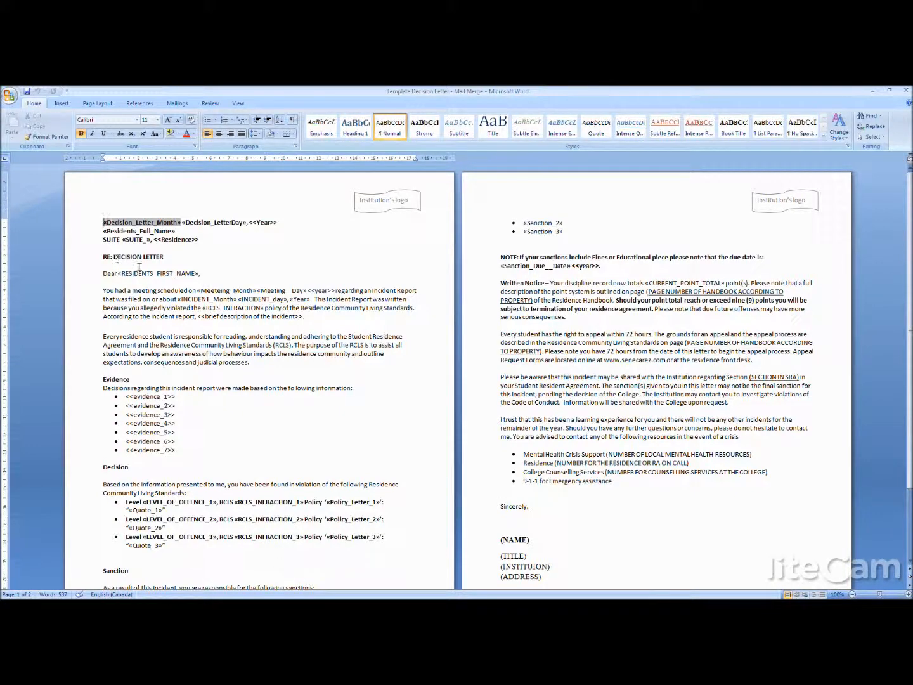
- Examine the Template Decision Letter's merge fields in the date, resident and suite lines, greeting and body text across both pages
left_click(116, 237)
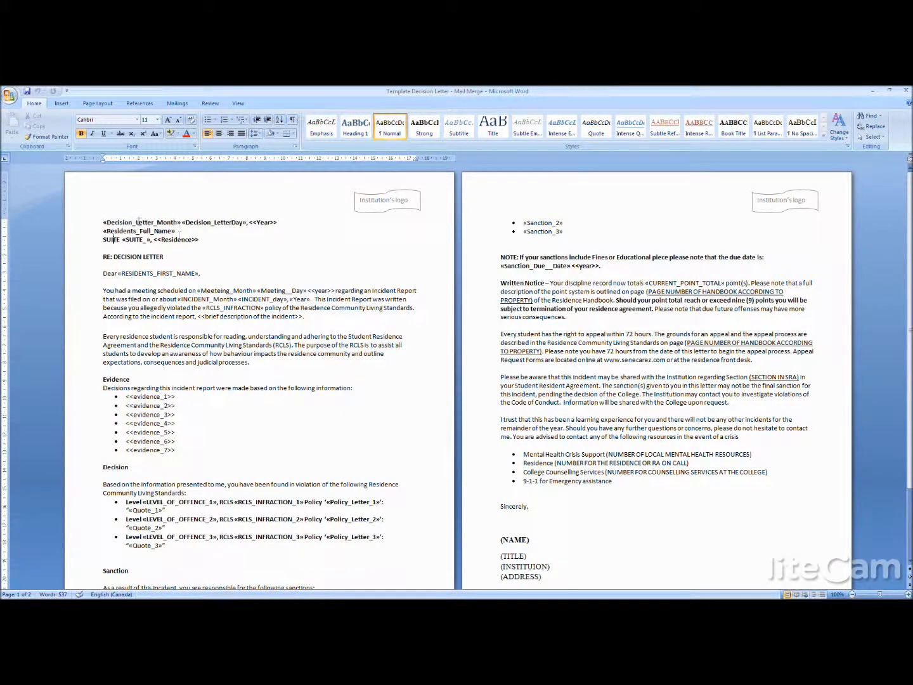
left_click(139, 222)
left_click(196, 222)
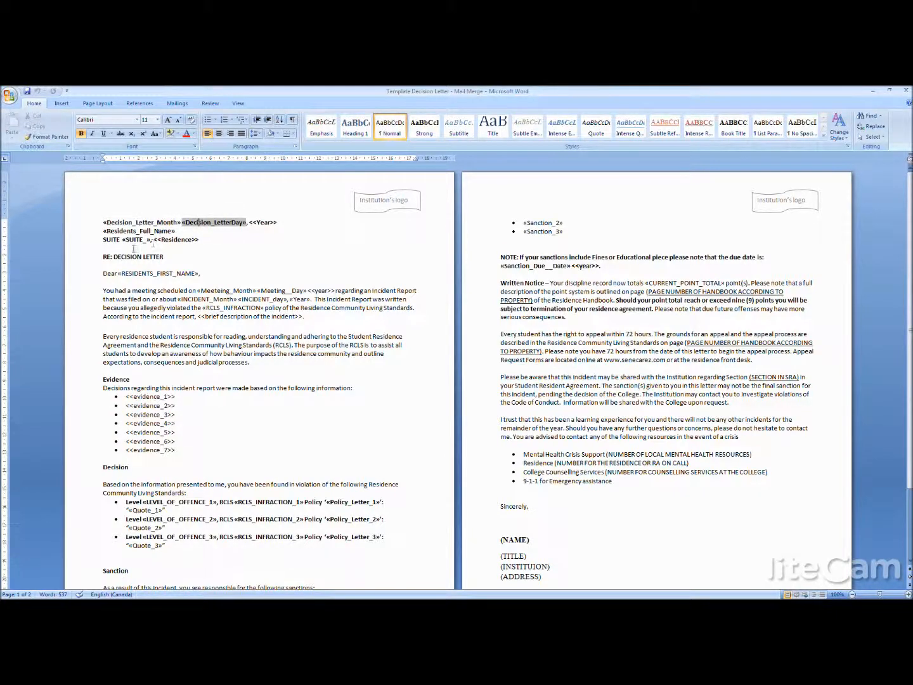
left_click(182, 239)
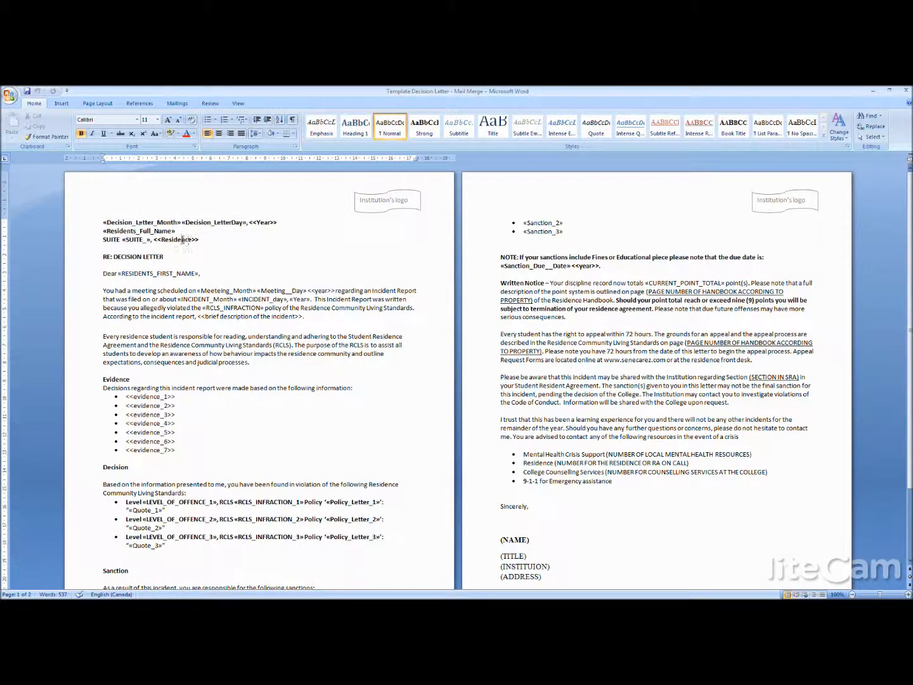
left_click(177, 273)
left_click(252, 345)
scroll(904, 194, "down", 3)
left_click(832, 290)
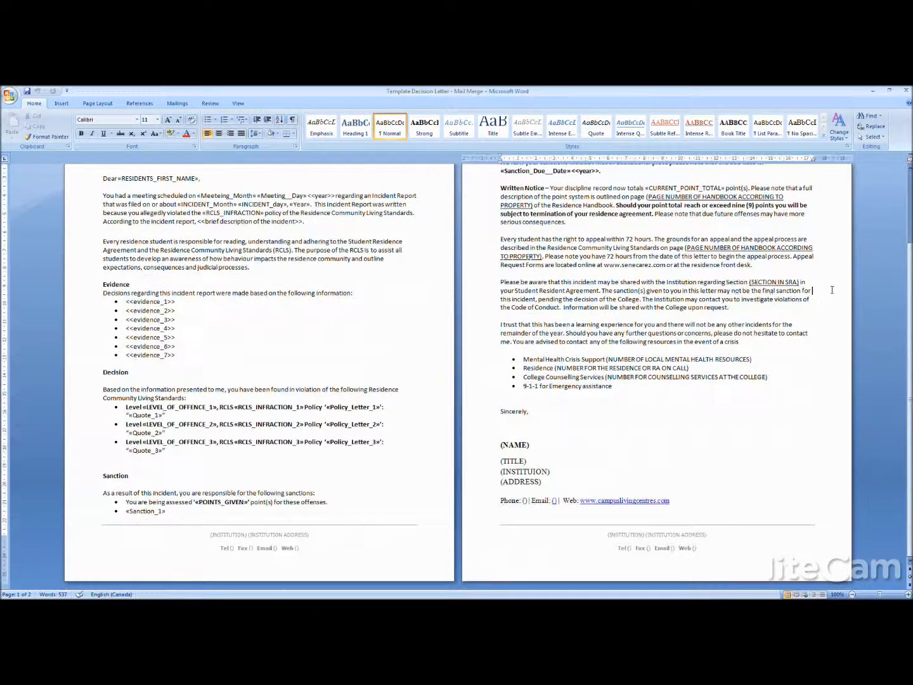
left_click_drag(543, 448, 501, 448)
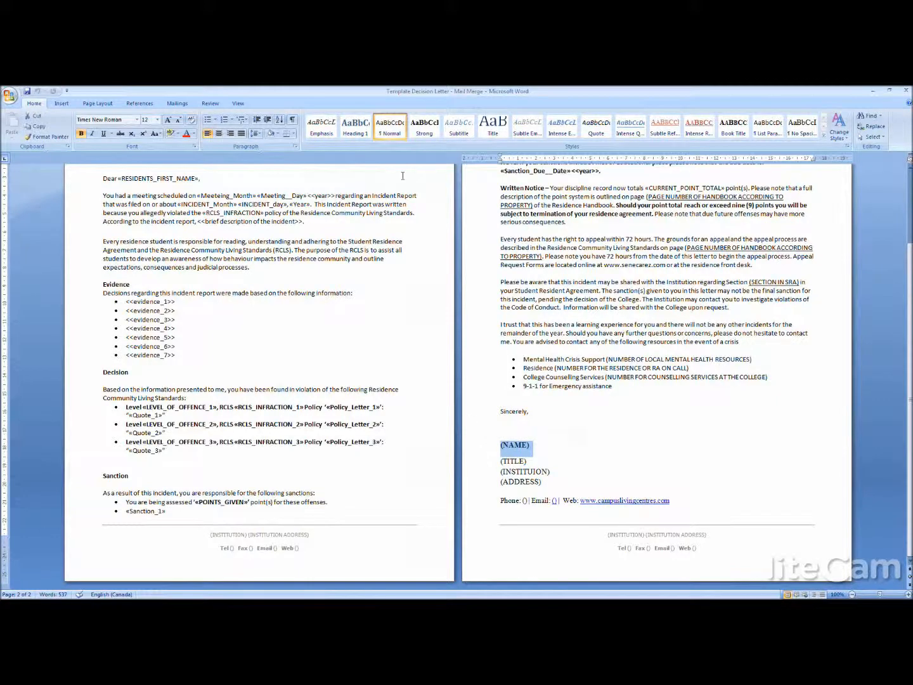
left_click(175, 104)
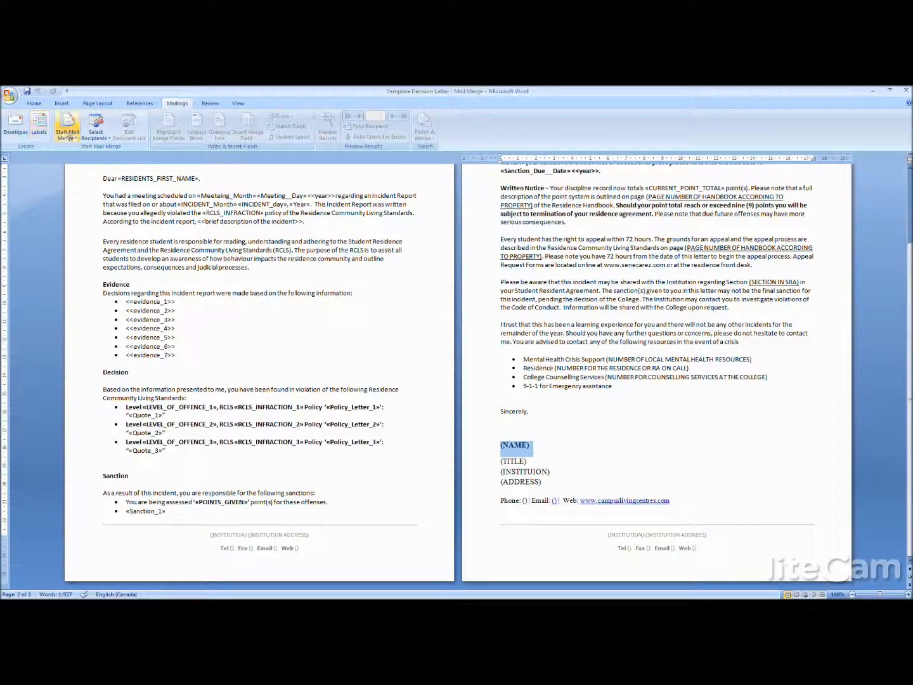
left_click(100, 141)
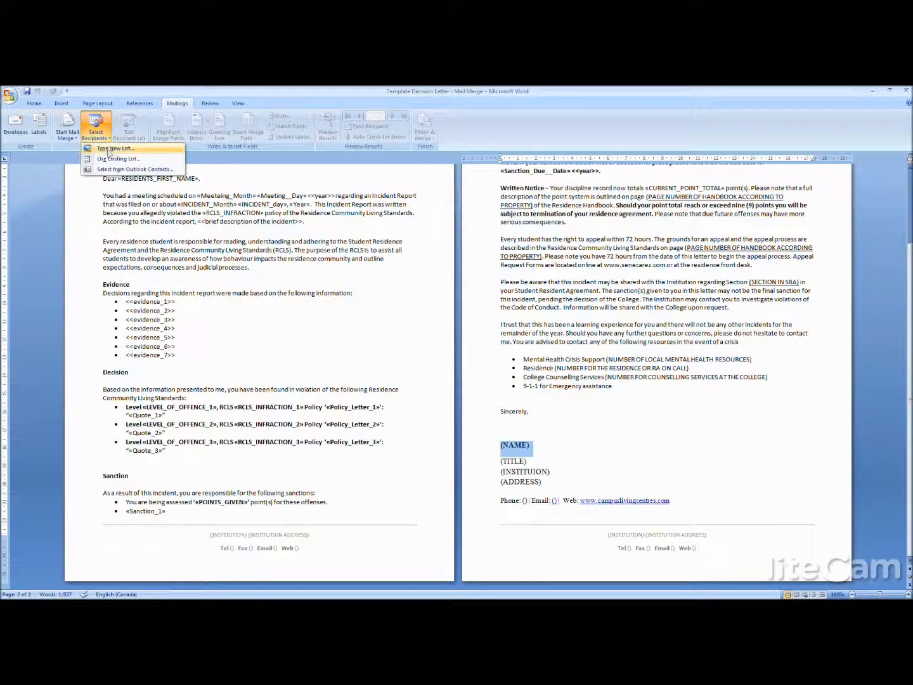
left_click(515, 292)
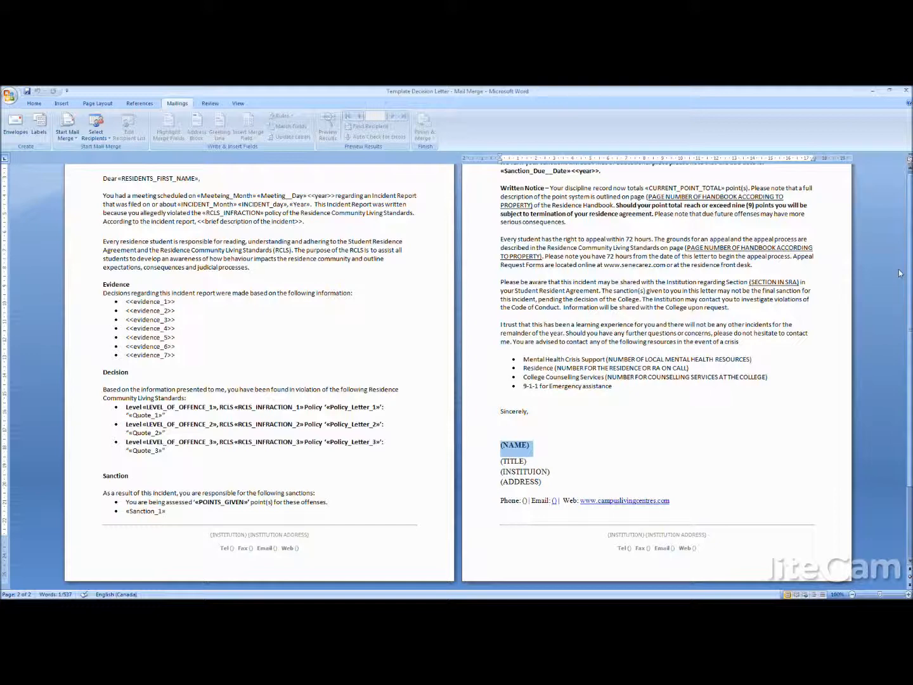
- Look over the decision letter's infraction fields in the Decision section, the closing block and the incident paragraph
scroll(899, 272, "up", 3)
scroll(364, 399, "down", 3)
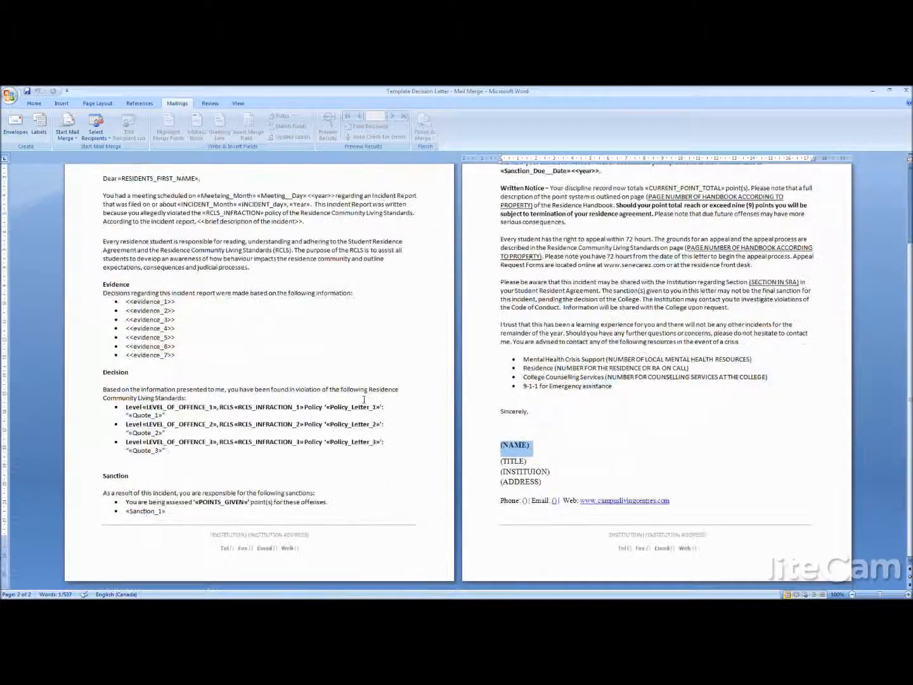
left_click(275, 406)
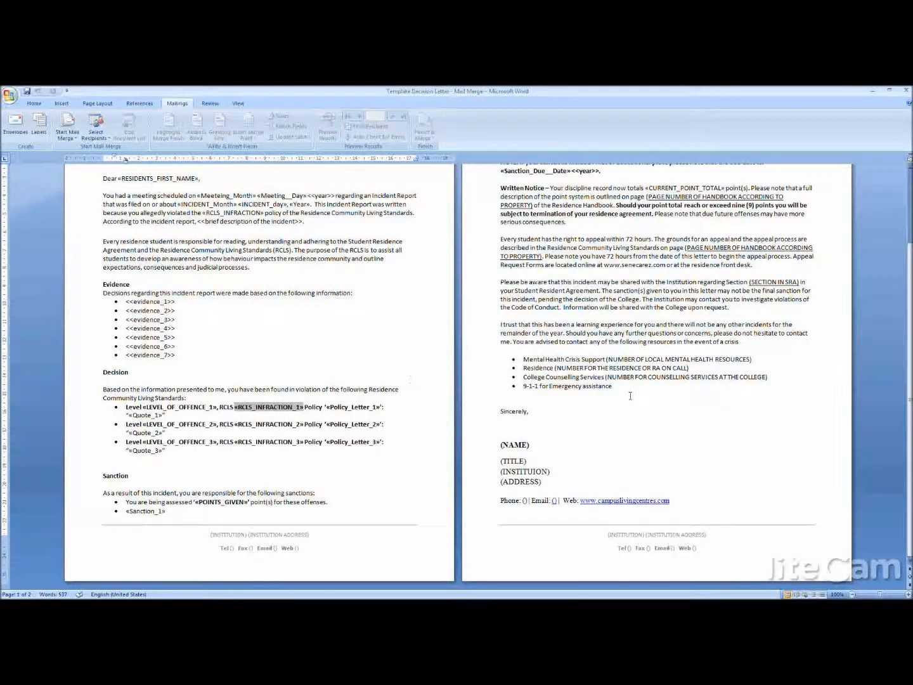
left_click(664, 417)
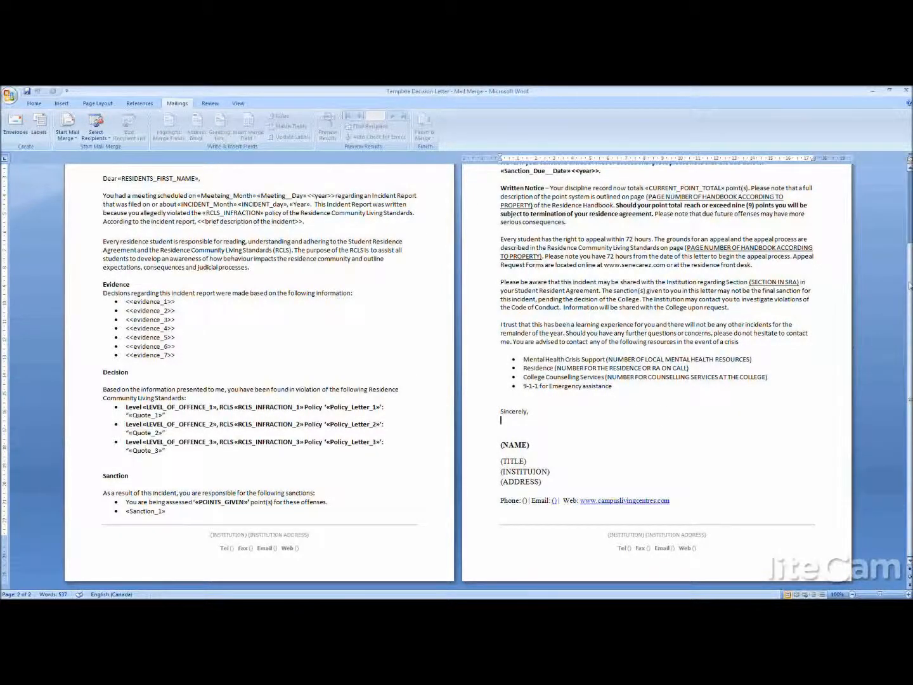
scroll(910, 285, "up", 3)
left_click(289, 299)
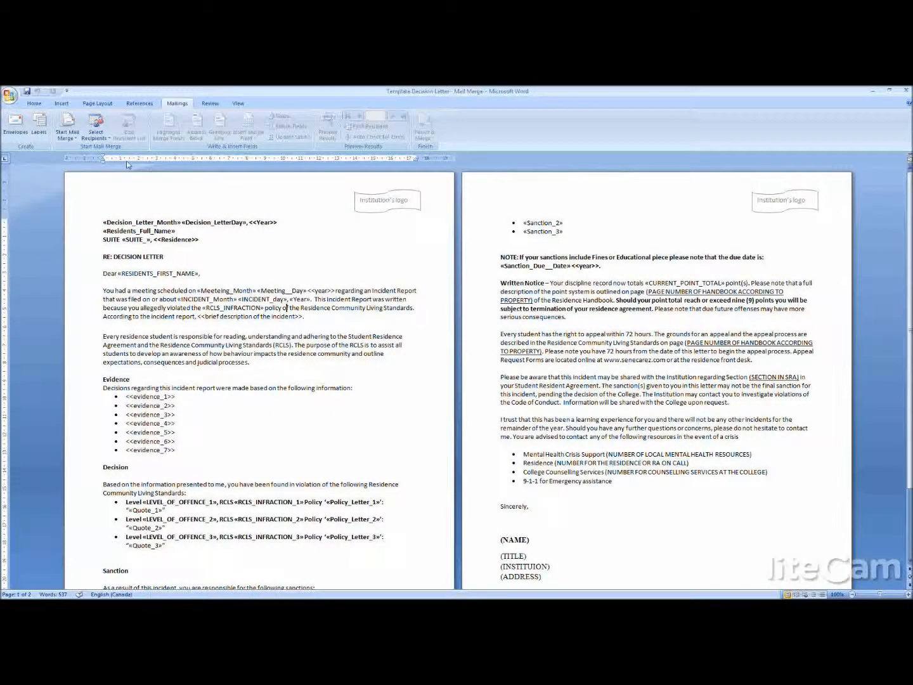
- Link the decision letter to the MAILMERGE$ table of the TrackMaster workbook on the Desktop as its existing recipient list
left_click(100, 129)
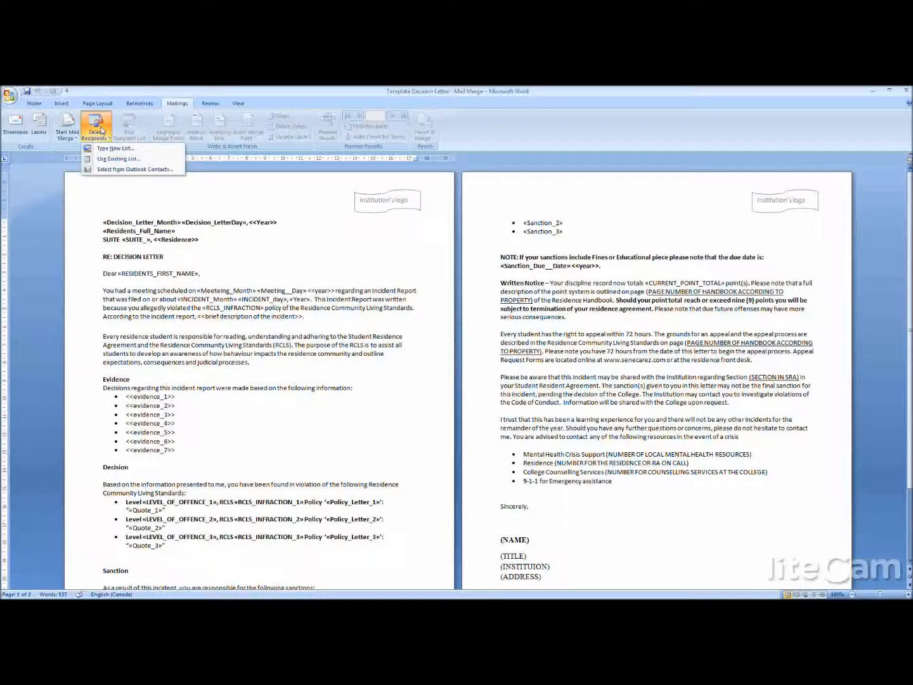
left_click(114, 159)
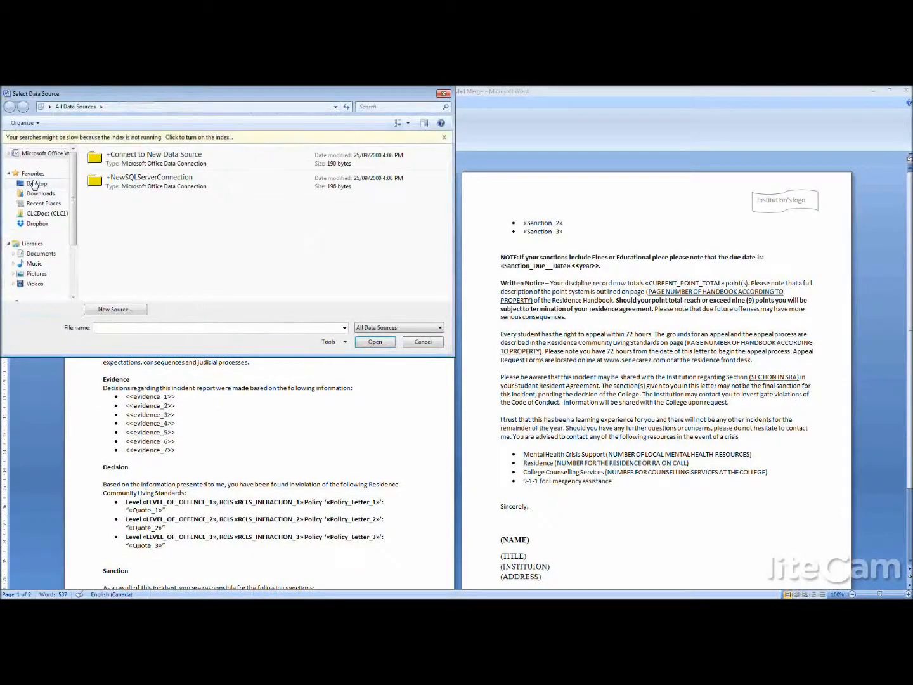
left_click(35, 184)
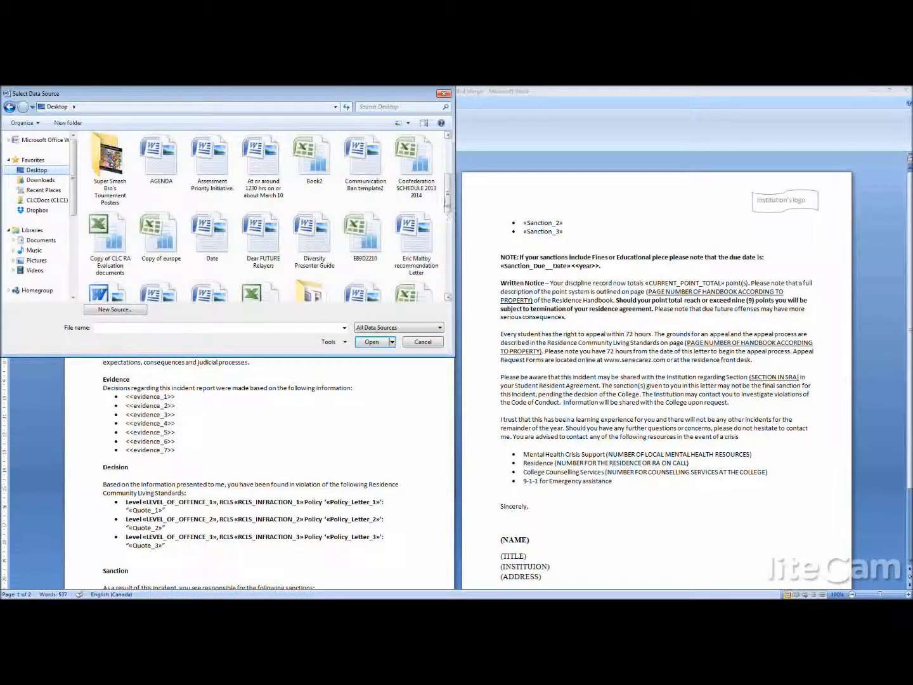
left_click_drag(447, 202, 447, 269)
double_click(212, 257)
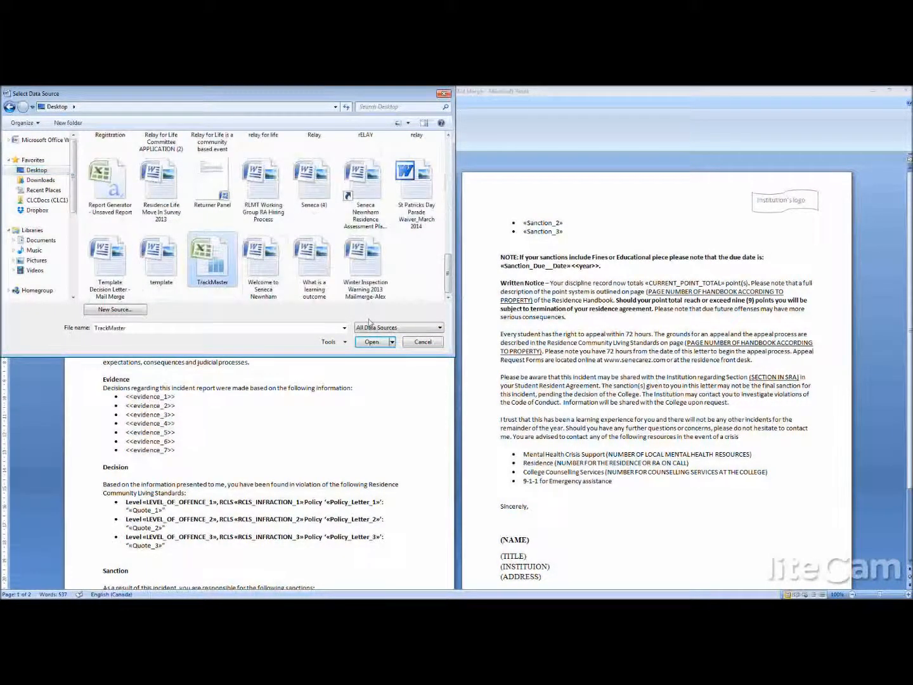
left_click(369, 327)
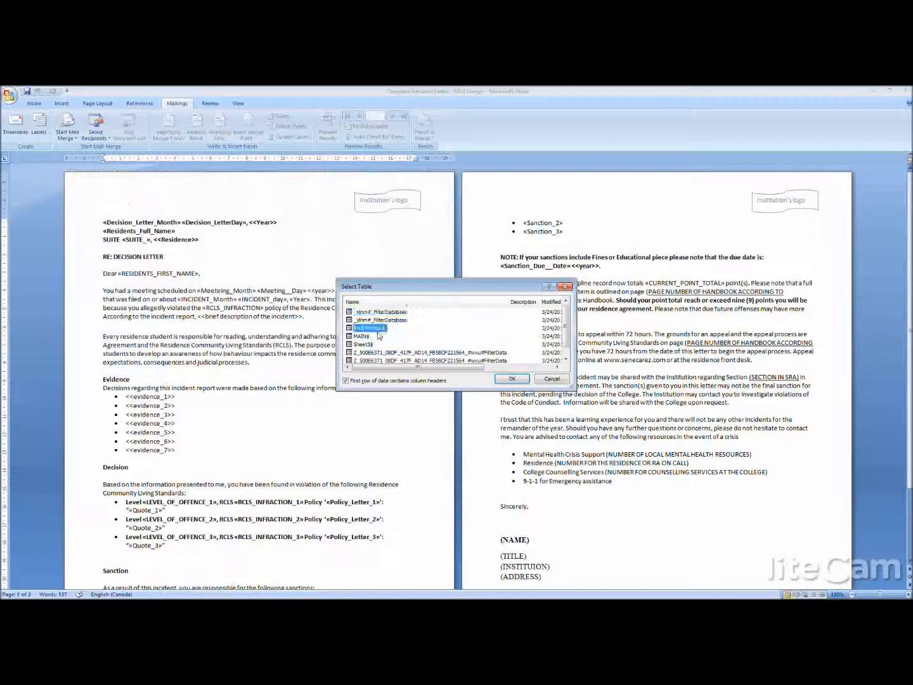
left_click(512, 379)
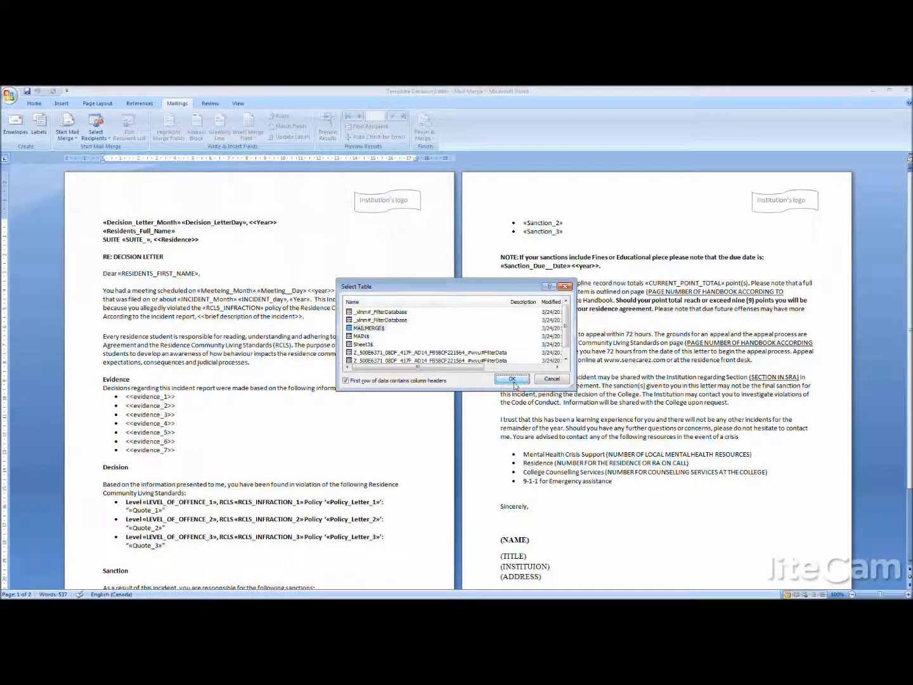
- Replace the (NAME) placeholder under Sincerely with the MANAGER_SIGNATURE merge field and put (TITLE) on its own line below
left_click(478, 516)
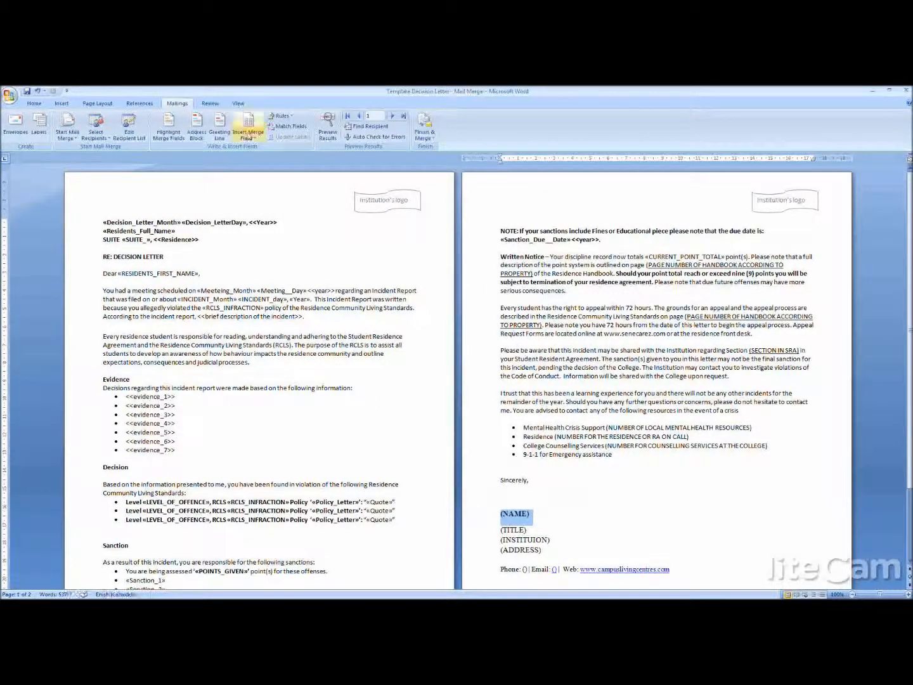
left_click(248, 134)
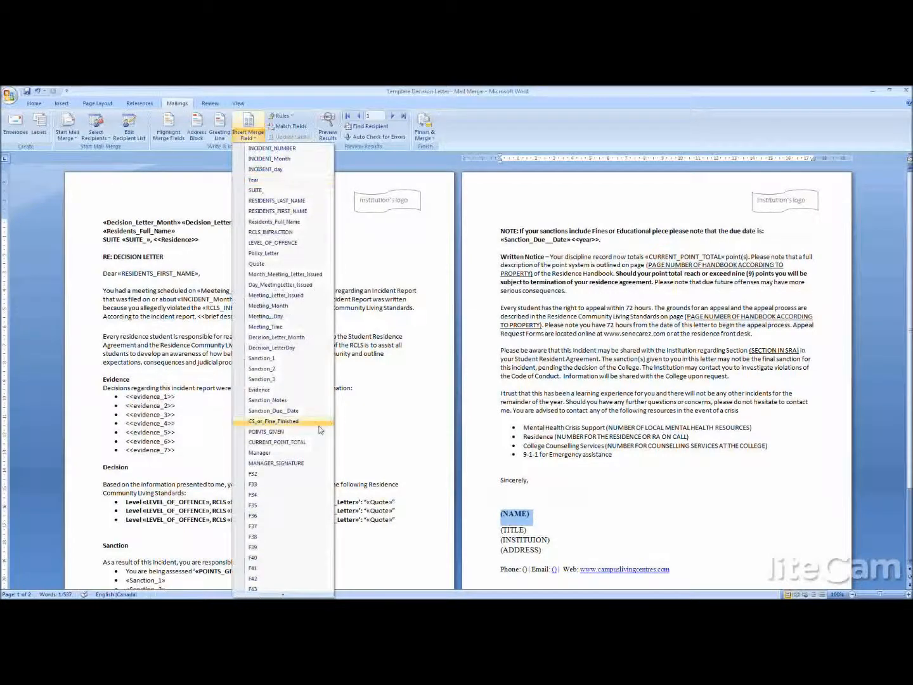
left_click(281, 464)
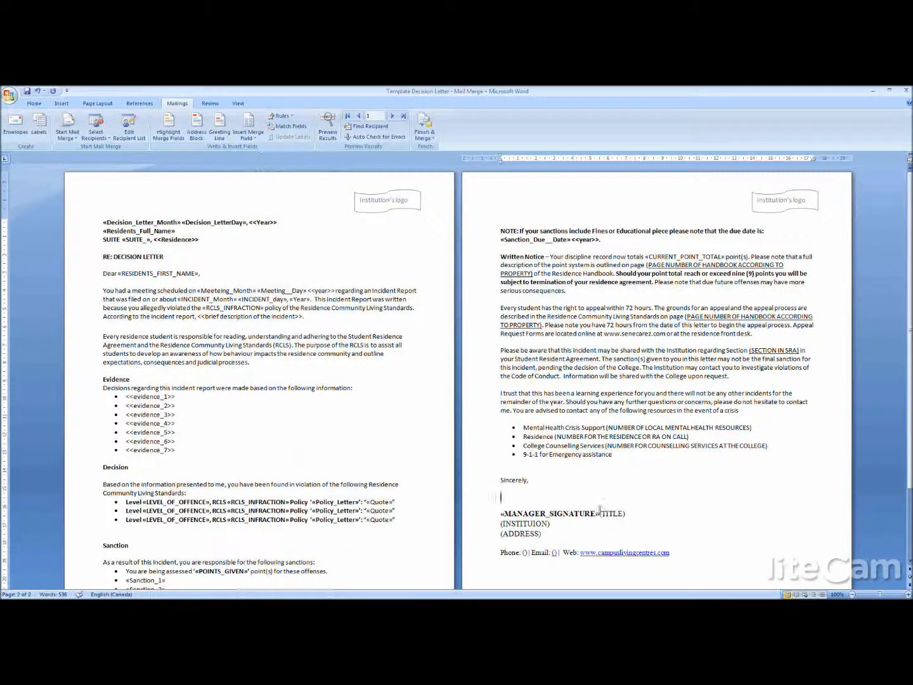
key("Return")
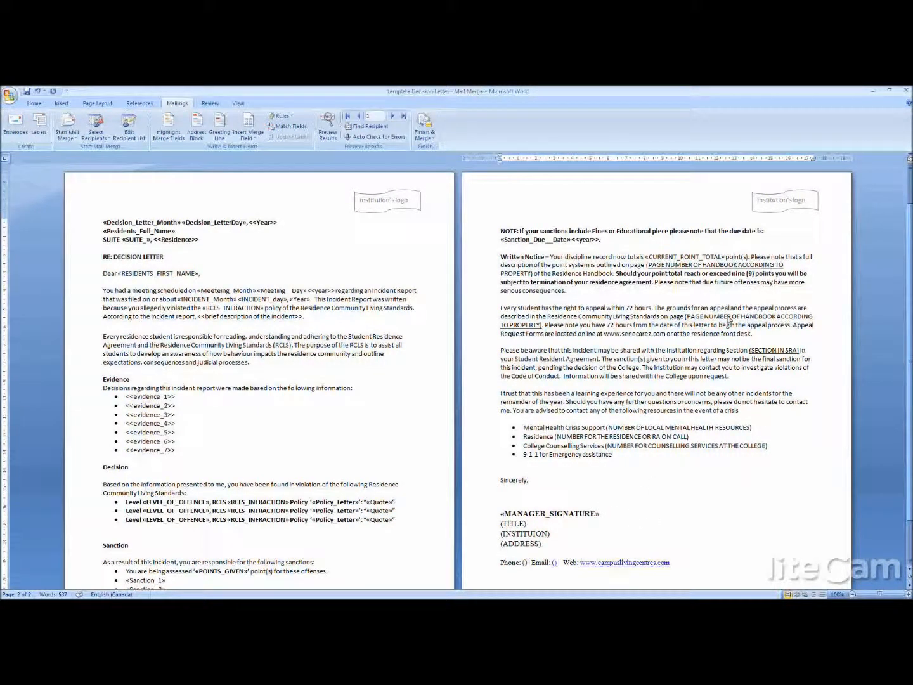
- Review the handbook page and SRA section placeholders, the three sanction fields, the infraction fields and the letter's heading
scroll(728, 320, "down", 3)
left_click_drag(686, 232, 543, 242)
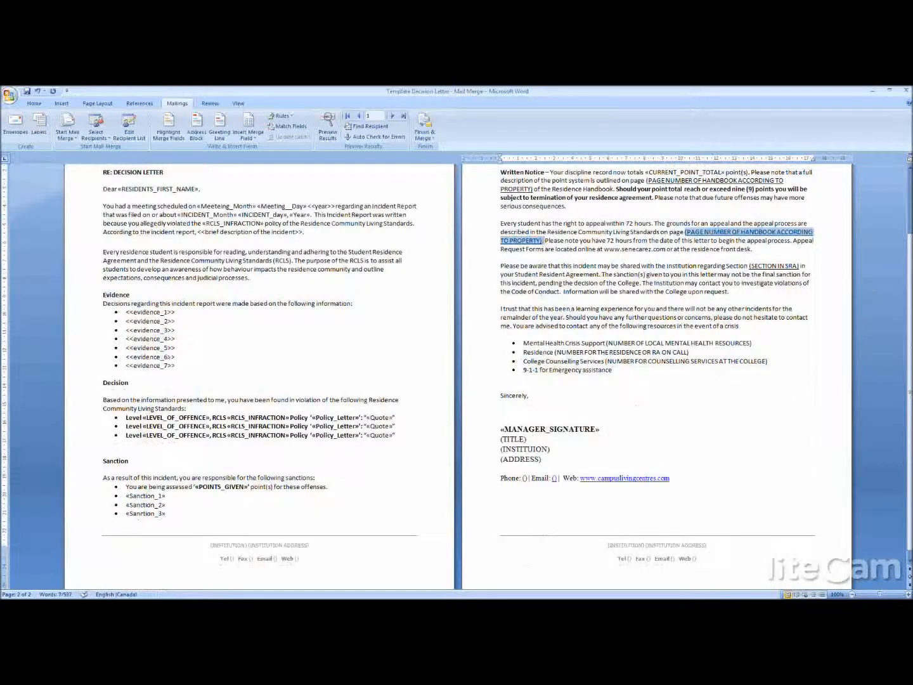
left_click_drag(807, 266, 750, 275)
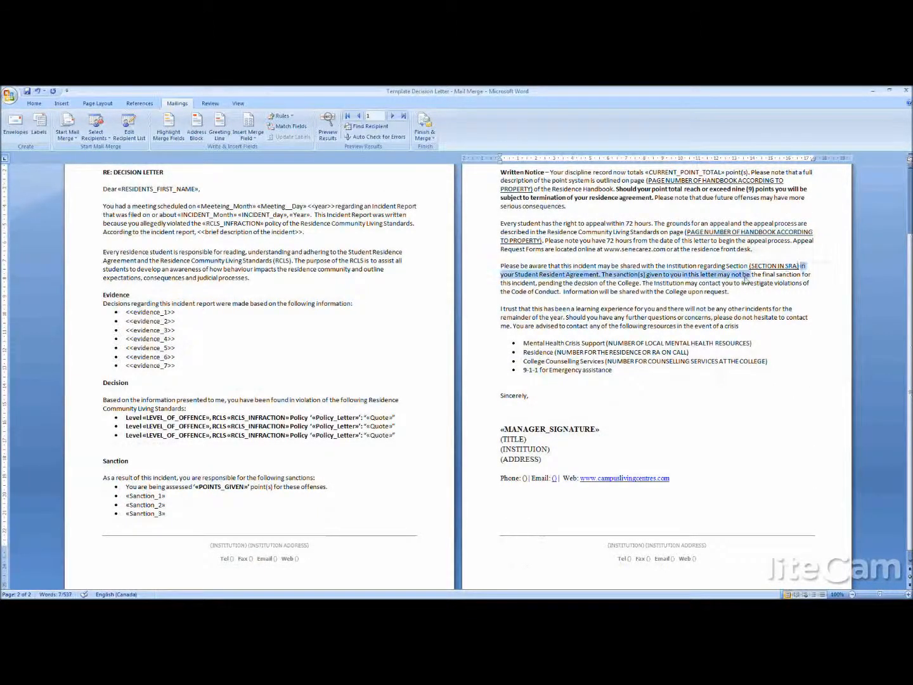
left_click_drag(125, 495, 167, 515)
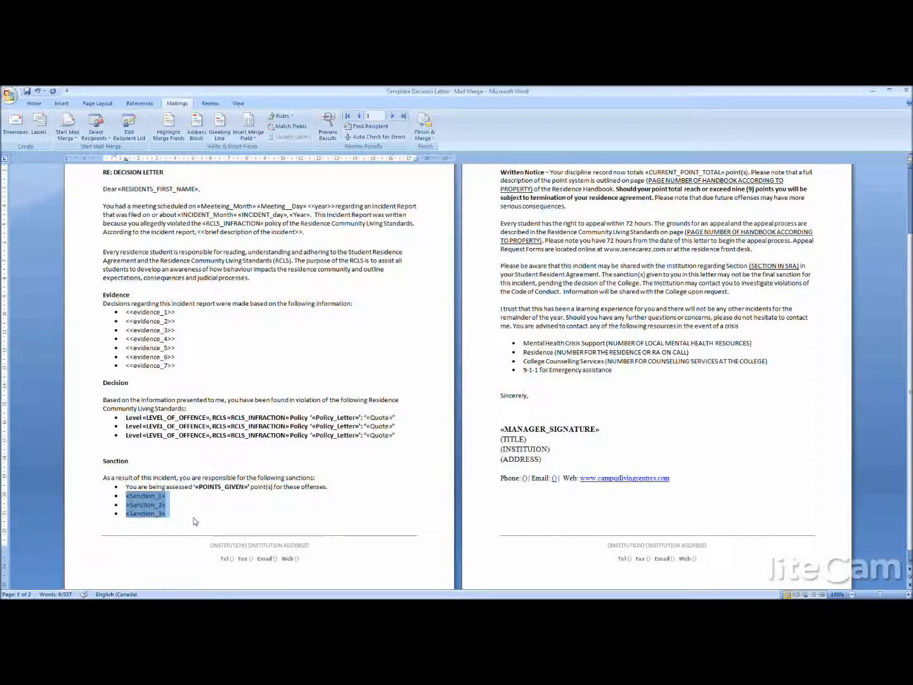
left_click(234, 426)
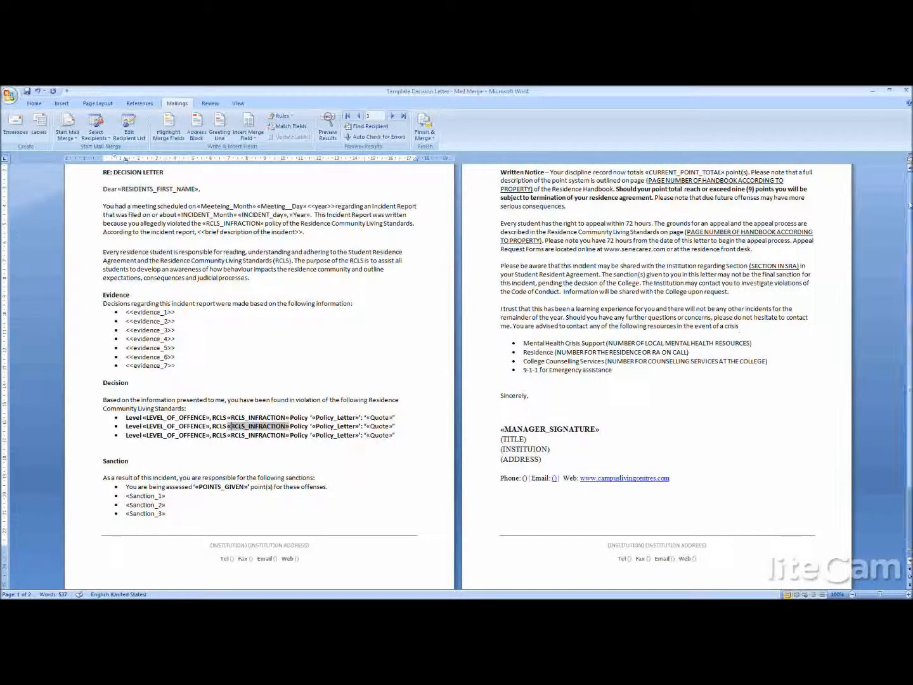
scroll(322, 279, "up", 3)
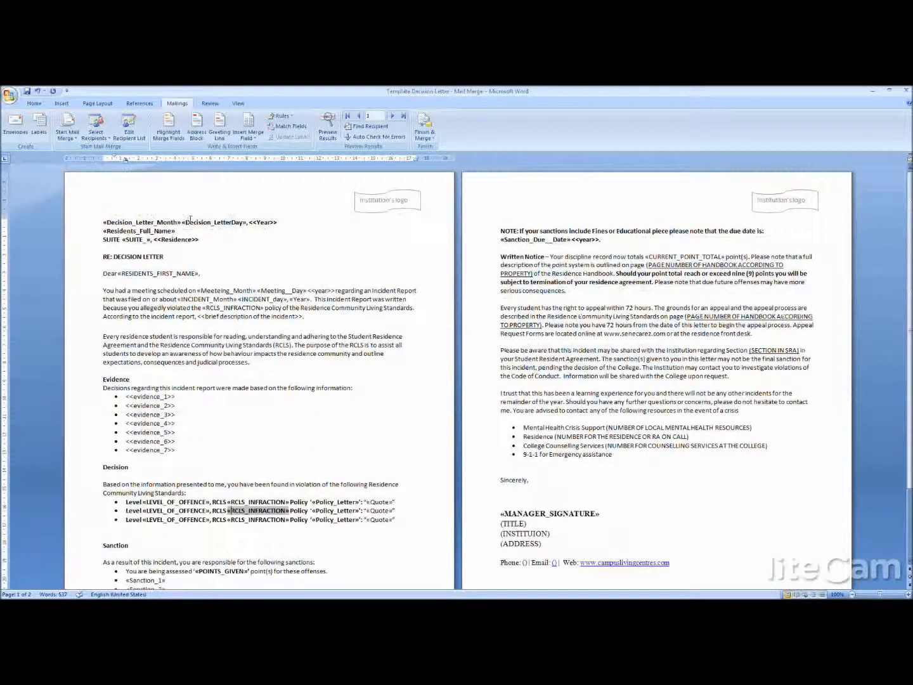
left_click(264, 260)
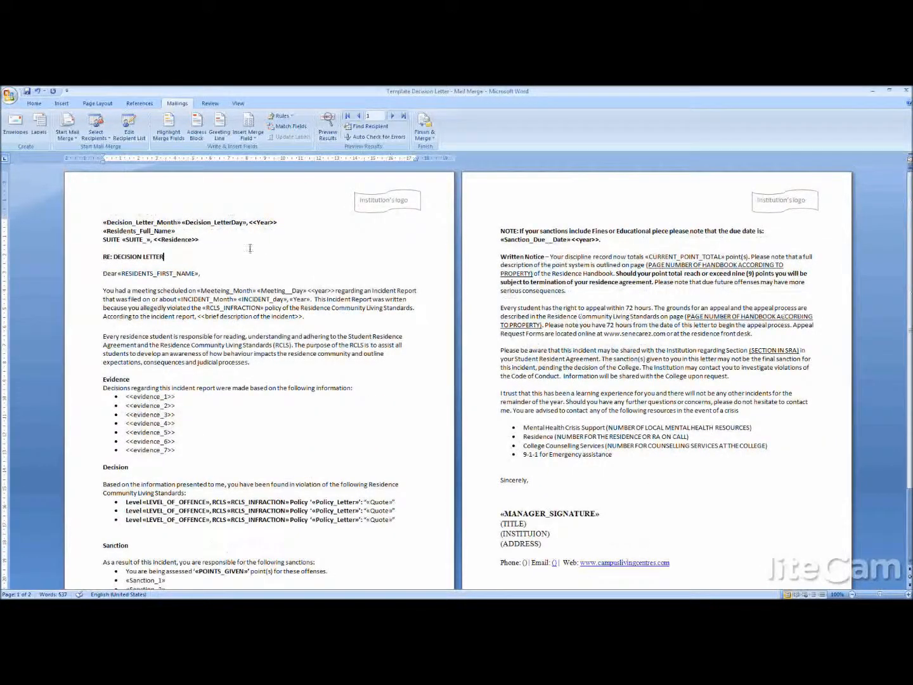
- Save and close the decision letter template, and close the meeting request template without saving its changes
left_click(27, 92)
left_click(907, 94)
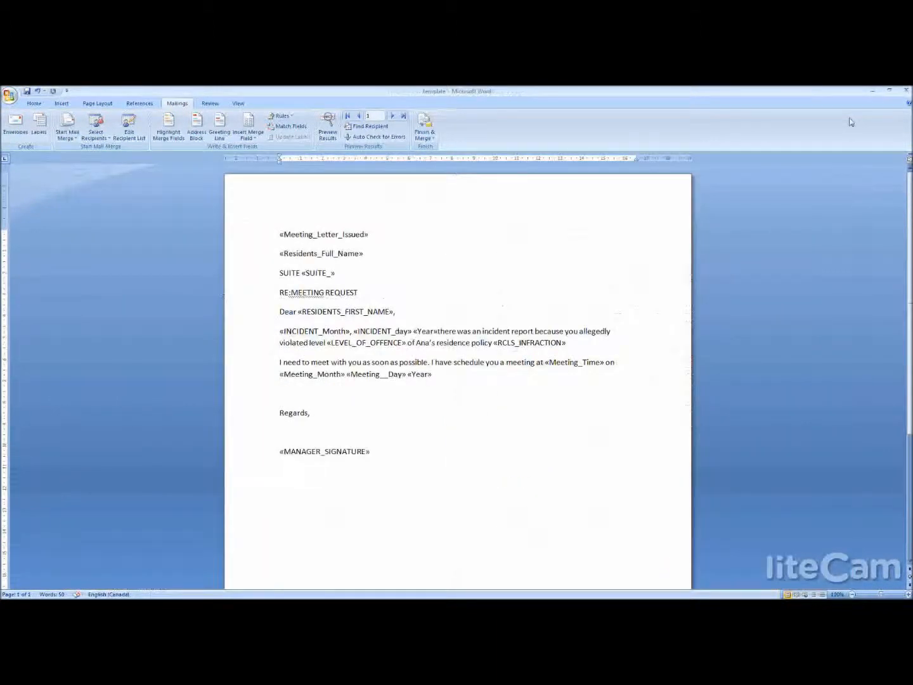
left_click(907, 92)
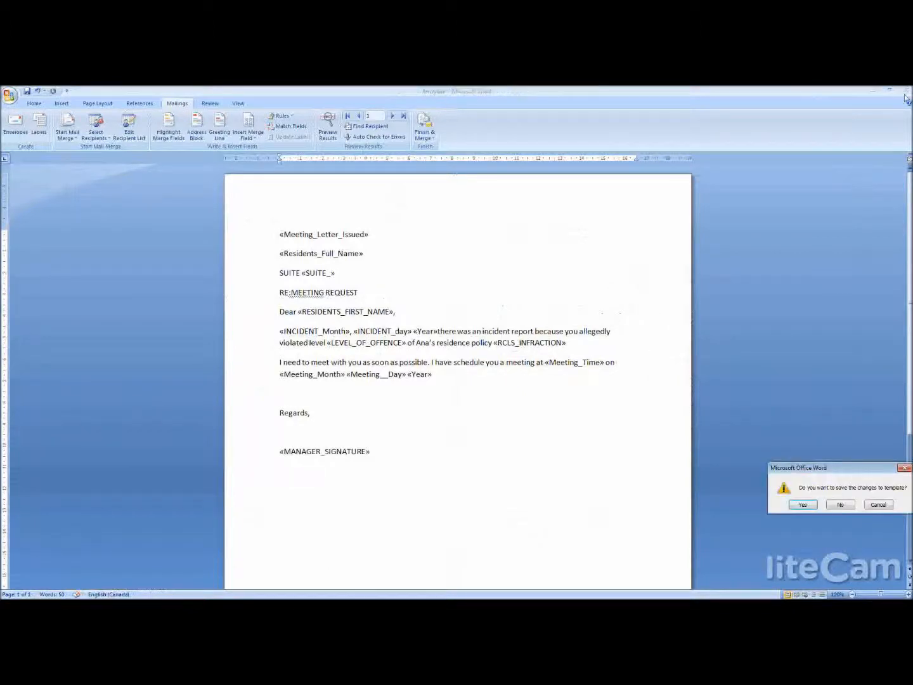
left_click(840, 504)
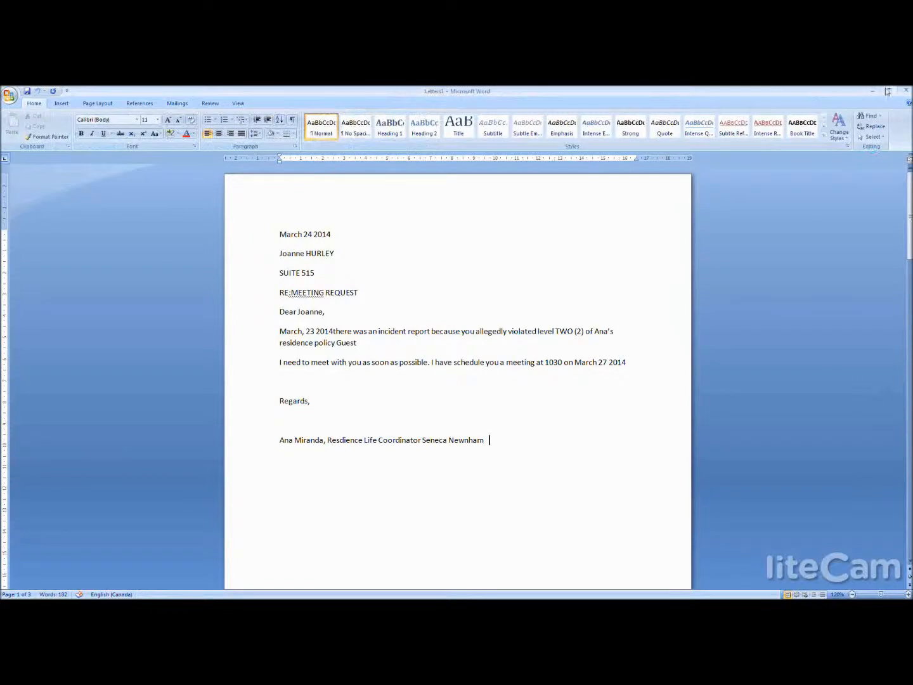
- Close the merged letters document, switch to the TrackMaster workbook in Excel and delete rows 2 to 6 of the MAILMERGE sheet
left_click(907, 92)
left_click(842, 505)
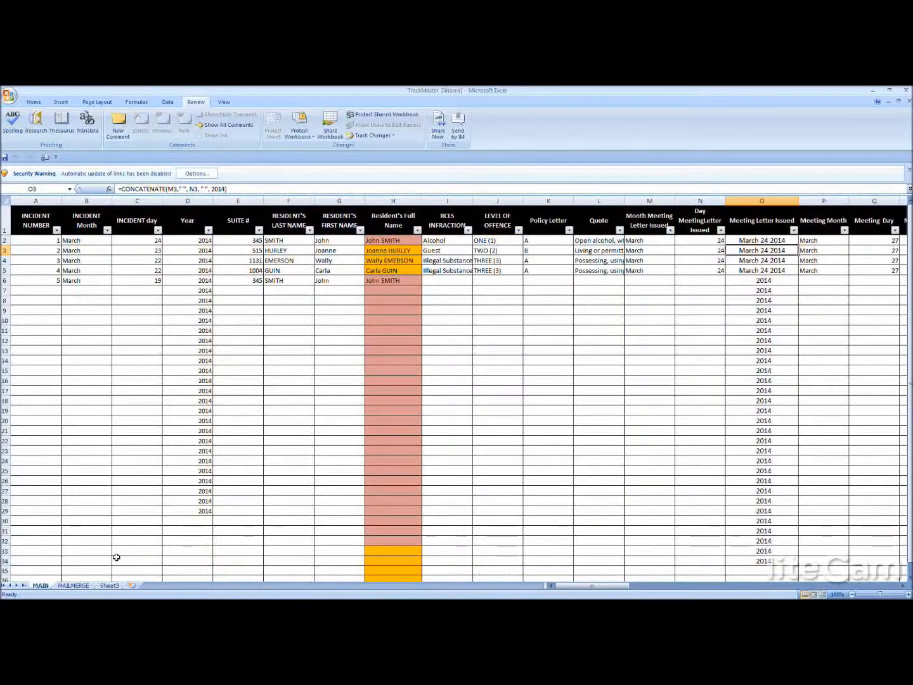
left_click(71, 586)
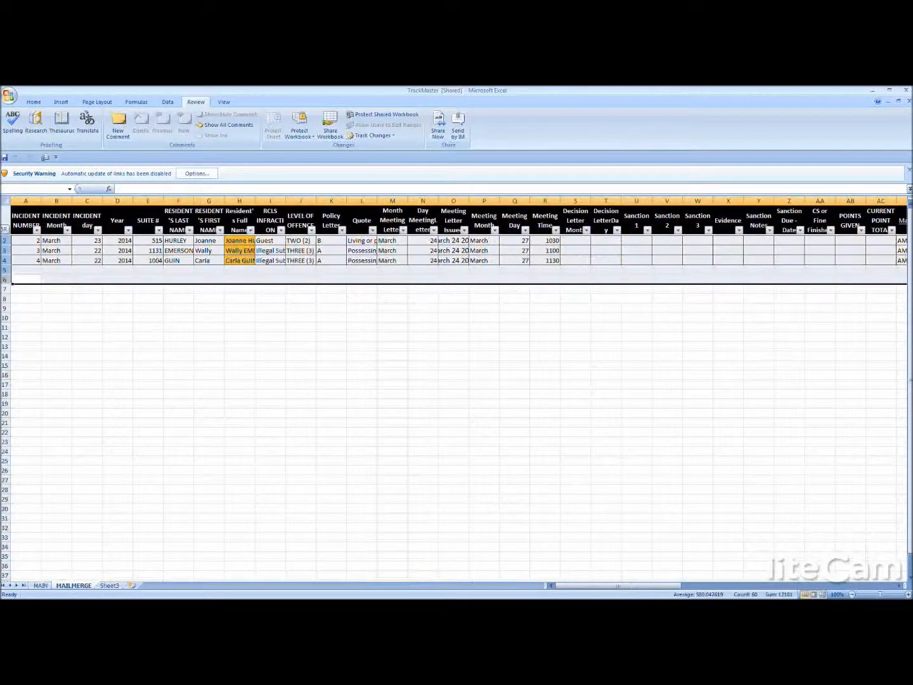
right_click(5, 239)
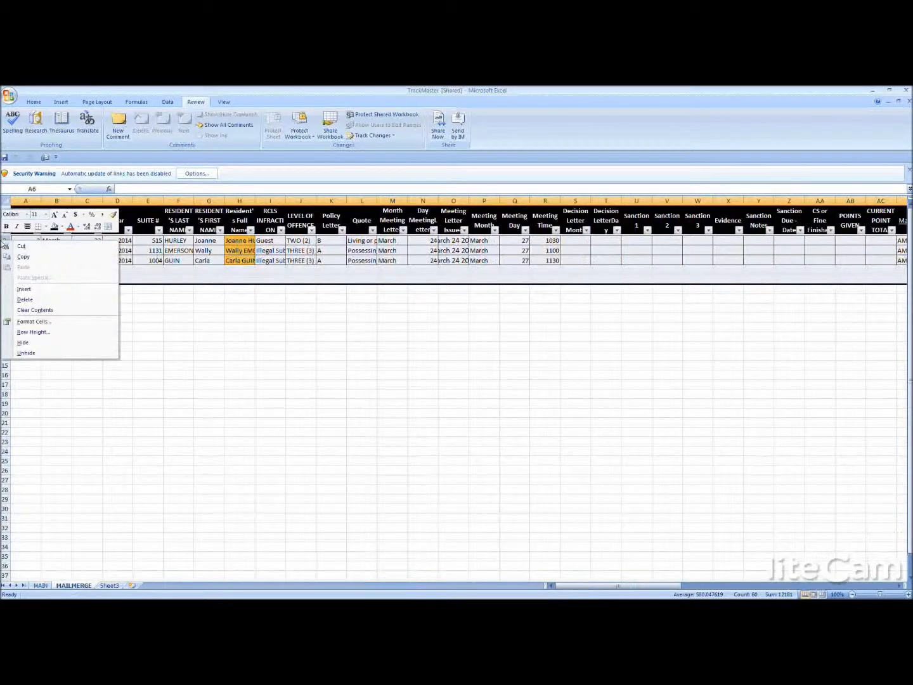
left_click(31, 302)
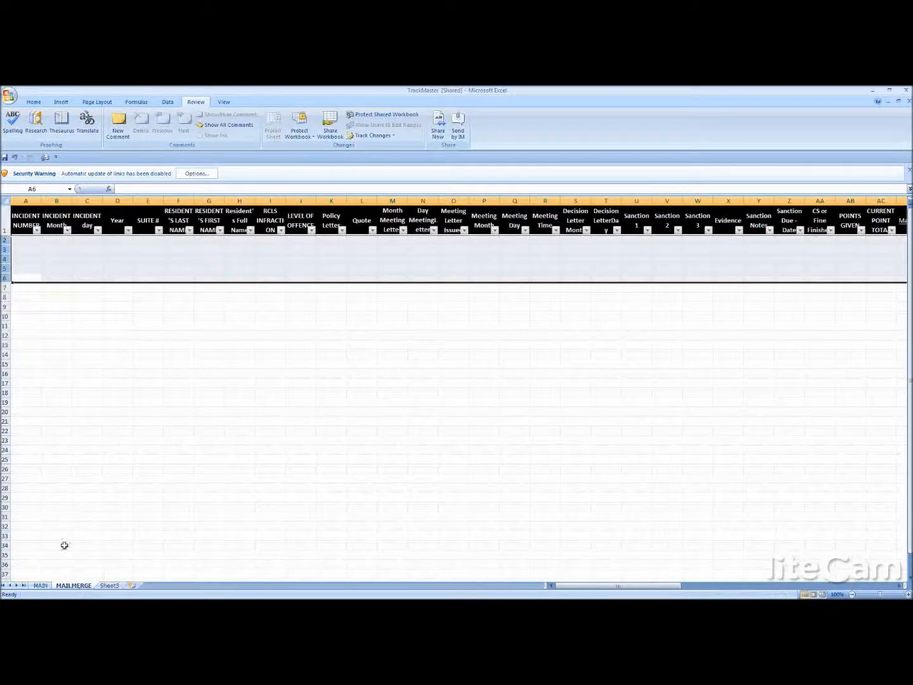
left_click(56, 373)
left_click_drag(4, 240, 5, 279)
left_click(31, 247)
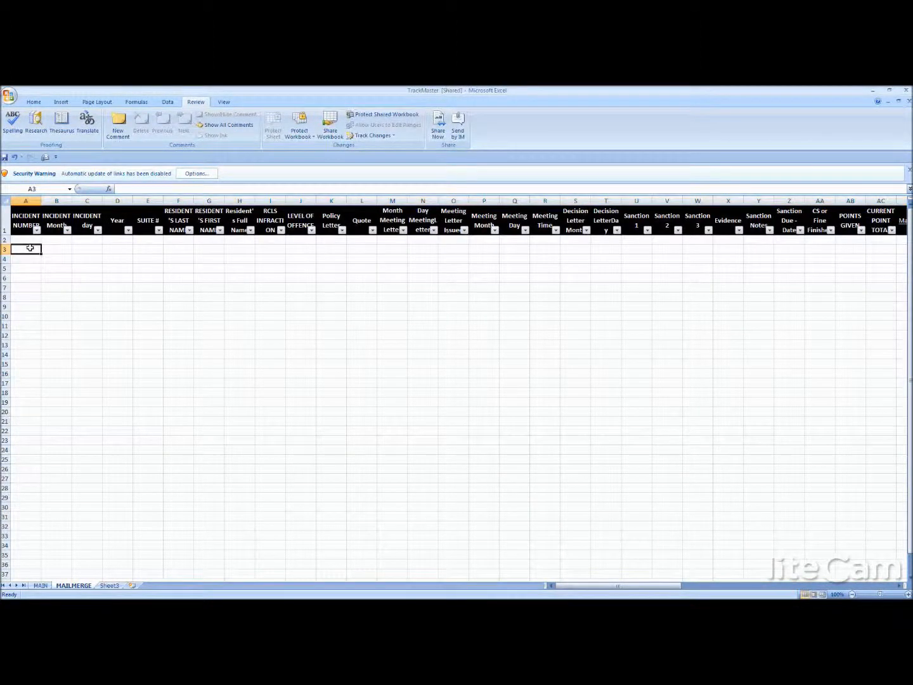
left_click_drag(16, 241, 145, 260)
left_click(108, 259)
left_click(27, 240)
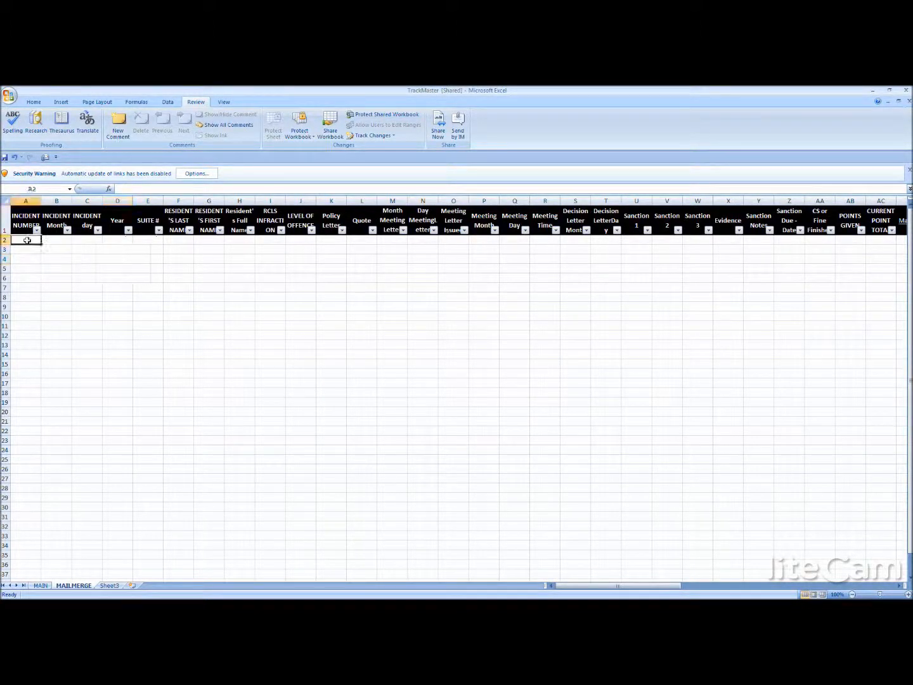
- Enter the sample text sdf in cell A2 and df in cell B3, and clear both cells again
type("sdf")
key("Right")
key("Down")
type("df")
key("Right")
key("Up")
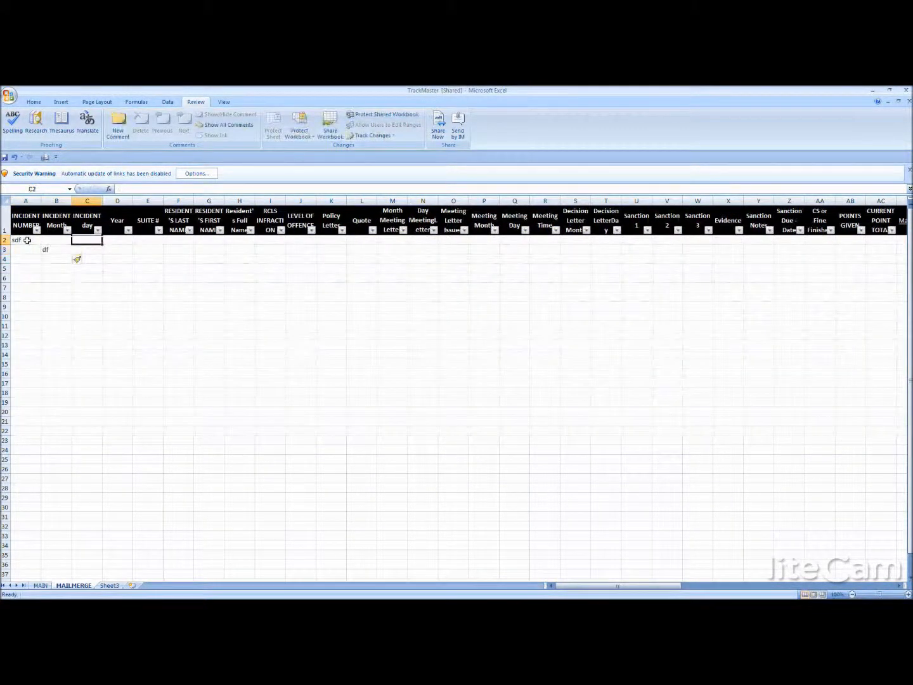
left_click(17, 238)
key("Delete")
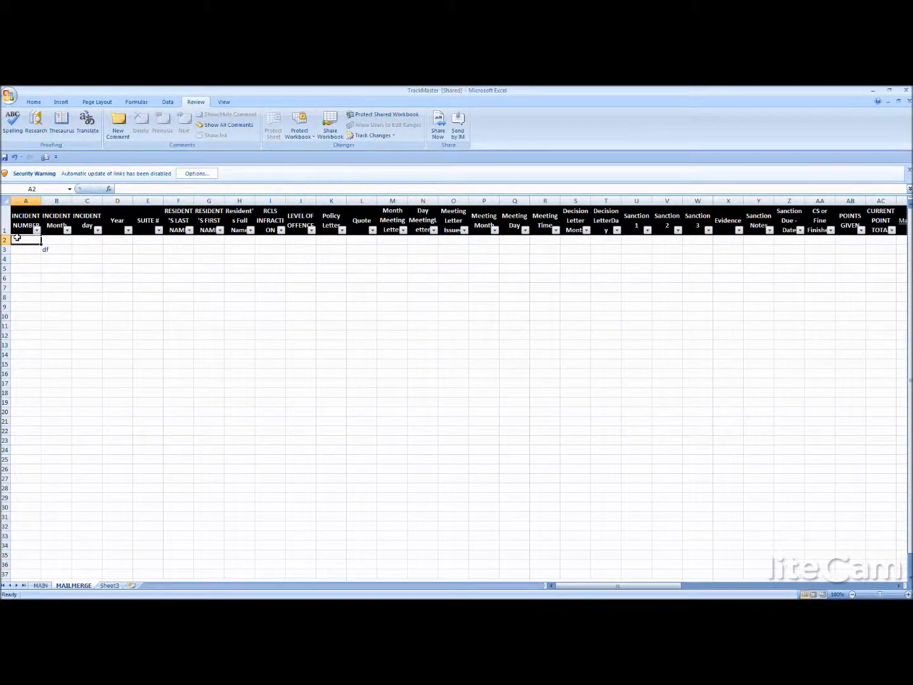
left_click(59, 250)
key("Delete")
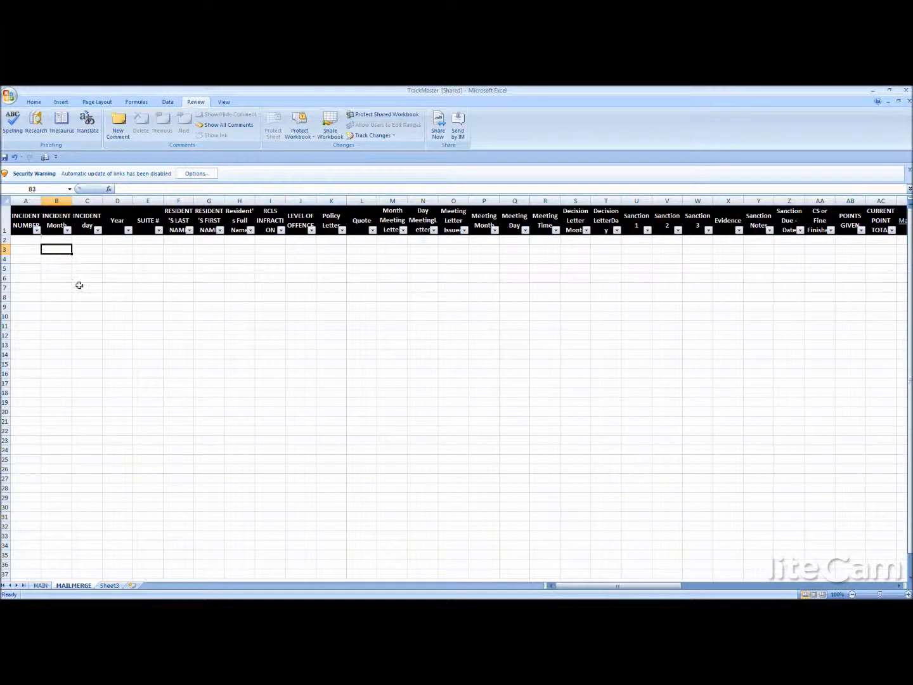
- Delete rows 2 to 7 below the header of the MAILMERGE sheet
left_click(77, 285)
left_click_drag(25, 243, 9, 288)
left_click(25, 268)
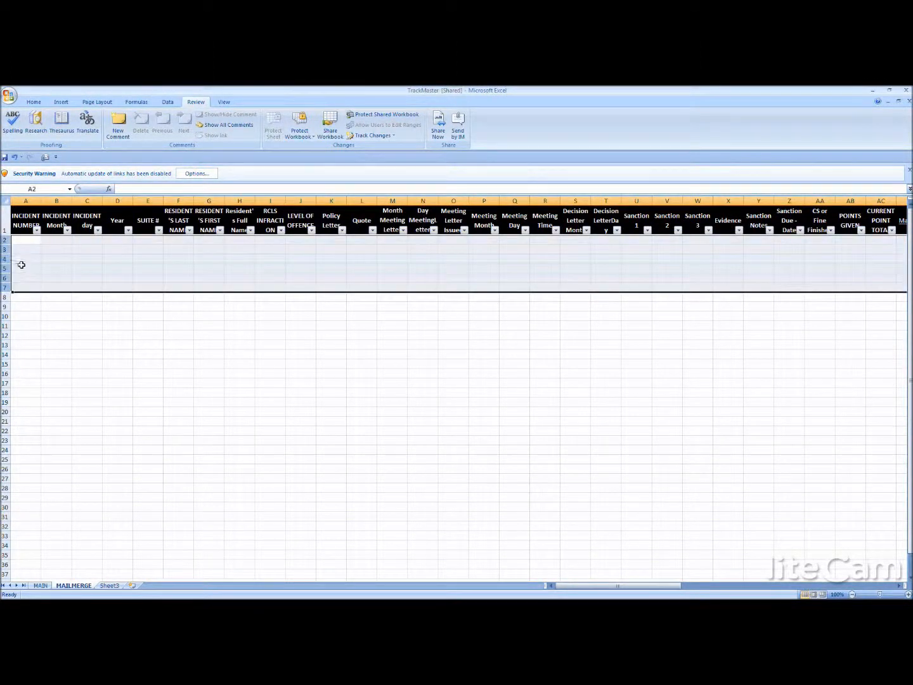
right_click(19, 265)
left_click(57, 324)
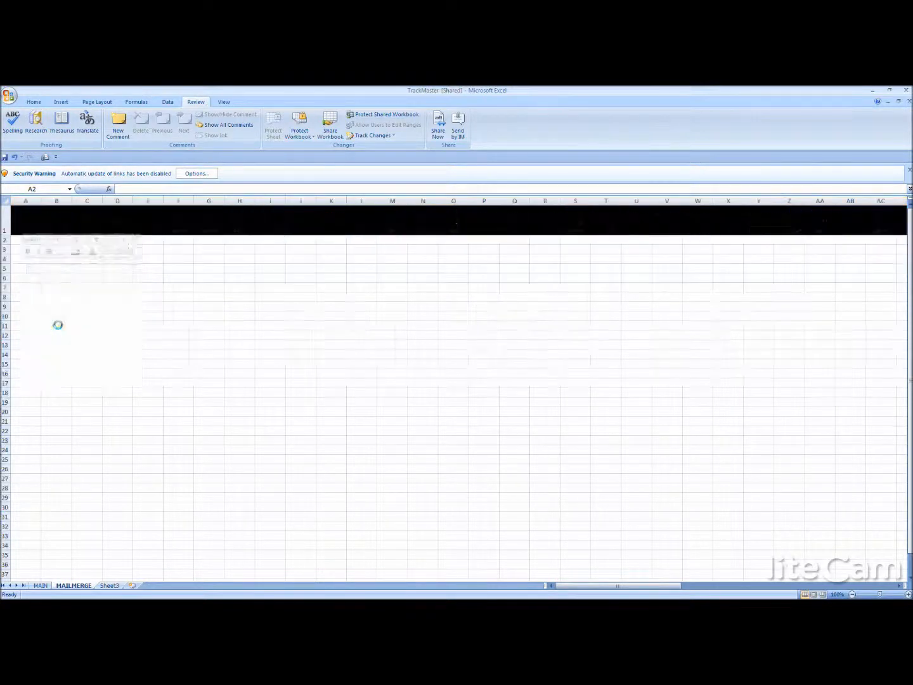
left_click(42, 417)
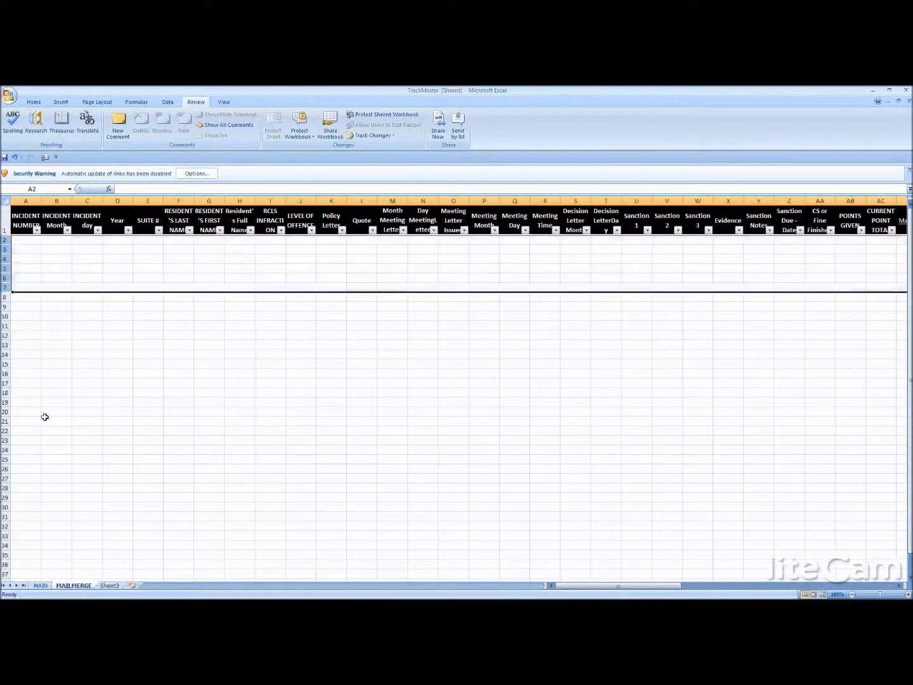
- Copy the whole record of incident 1 from row 2 of the MAIN sheet into row 2 of the MAILMERGE sheet
left_click(41, 585)
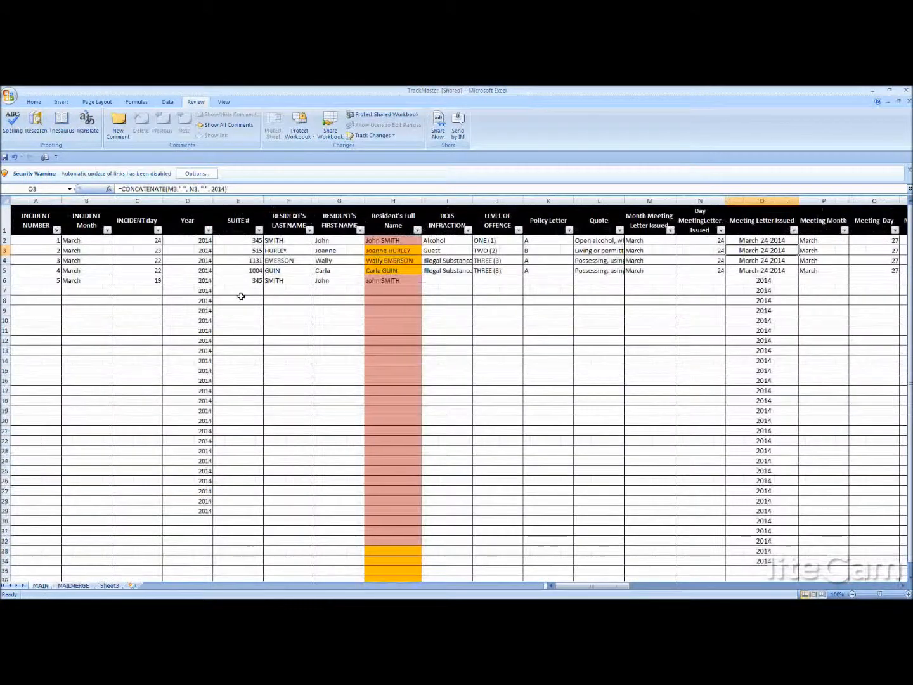
left_click(4, 241)
left_click_drag(578, 588, 532, 567)
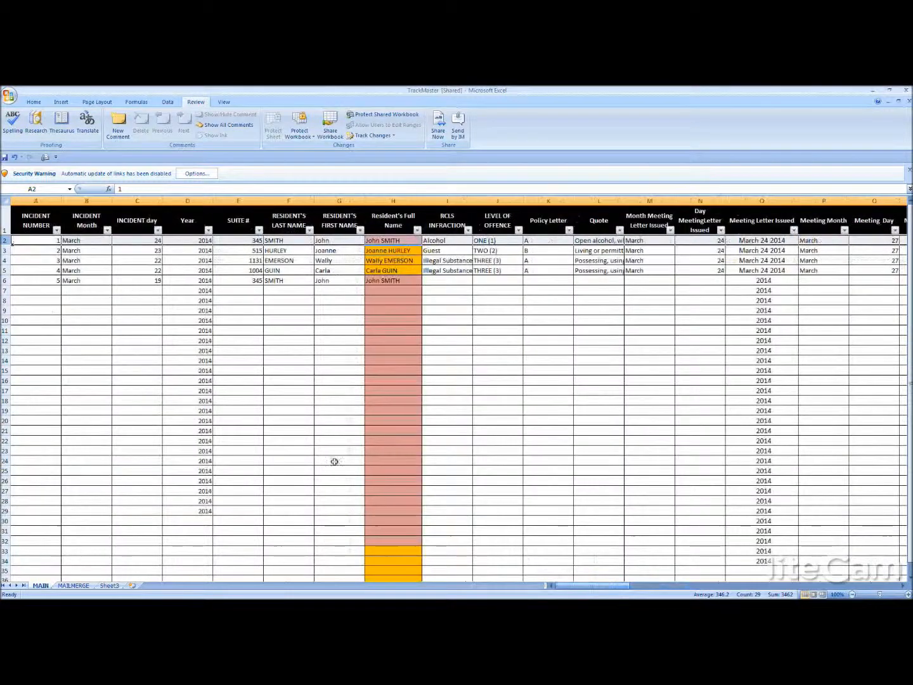
right_click(5, 240)
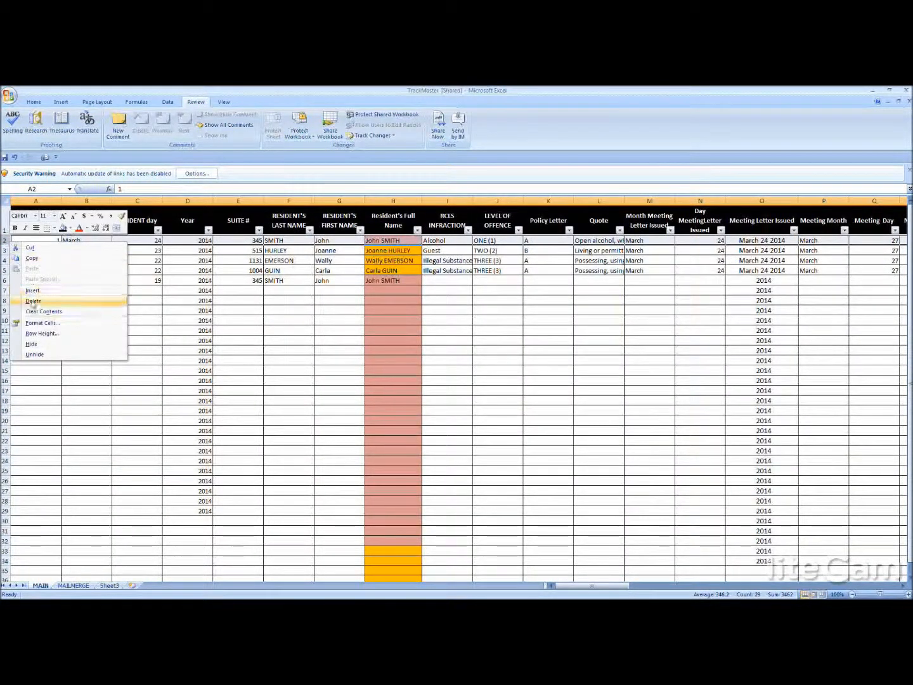
left_click(32, 258)
left_click(73, 585)
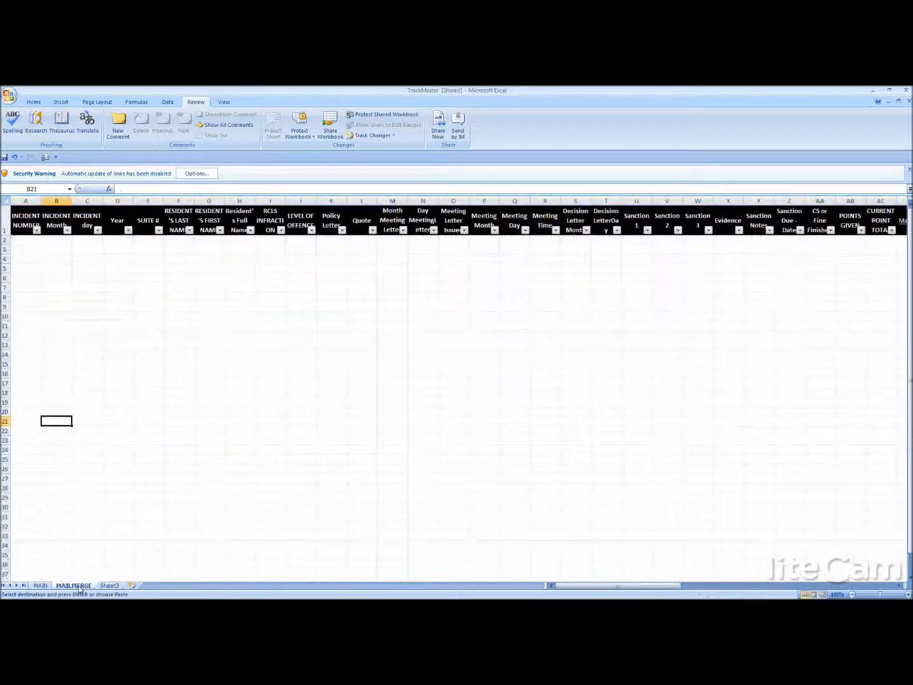
right_click(6, 240)
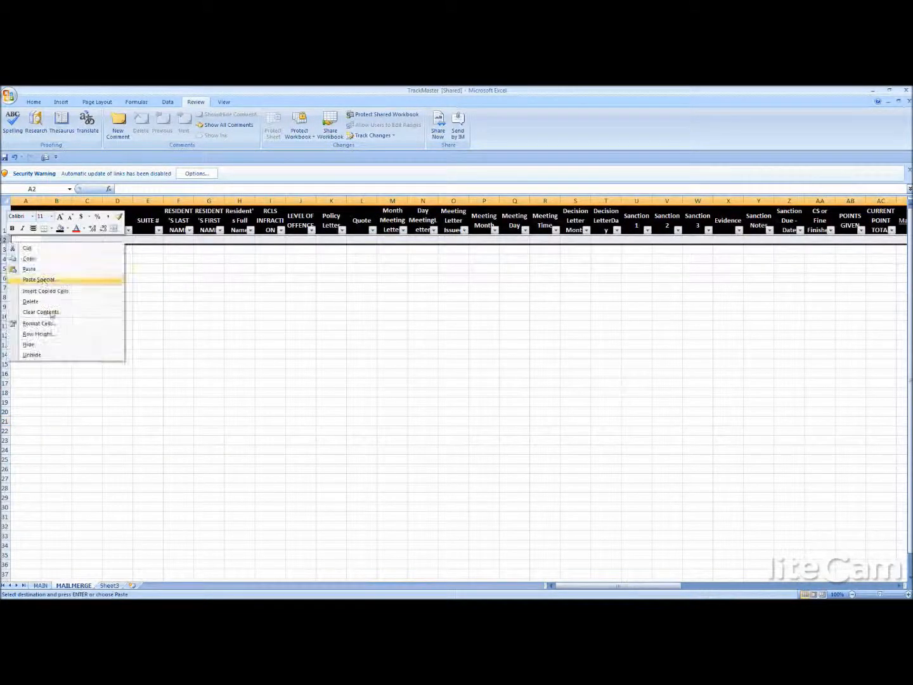
left_click(29, 268)
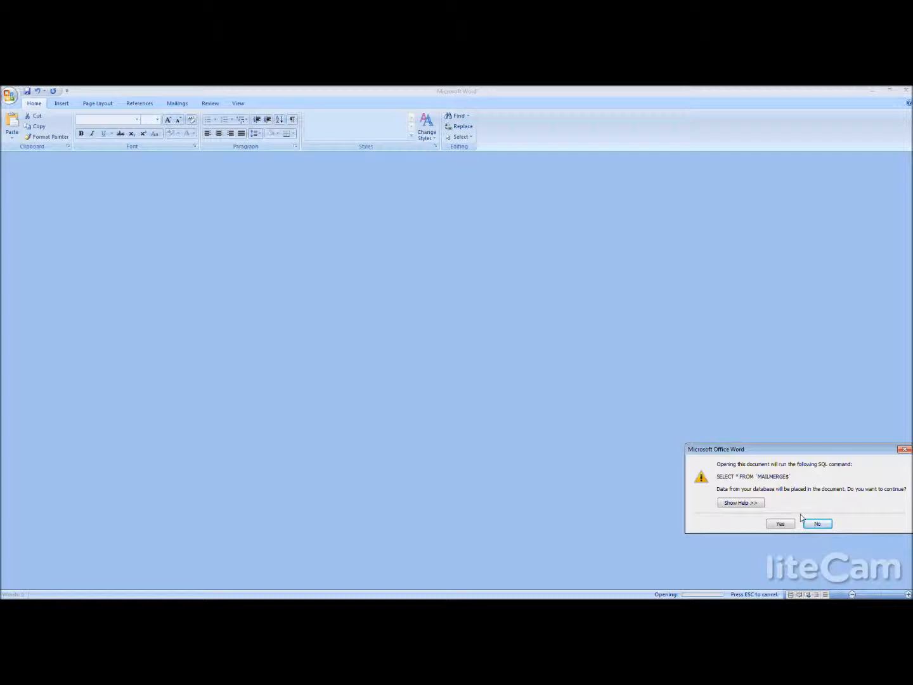
- Finish opening the decision letter template in Word, allowing the SQL command to load data from the MAILMERGE$ table
left_click_drag(823, 451, 667, 297)
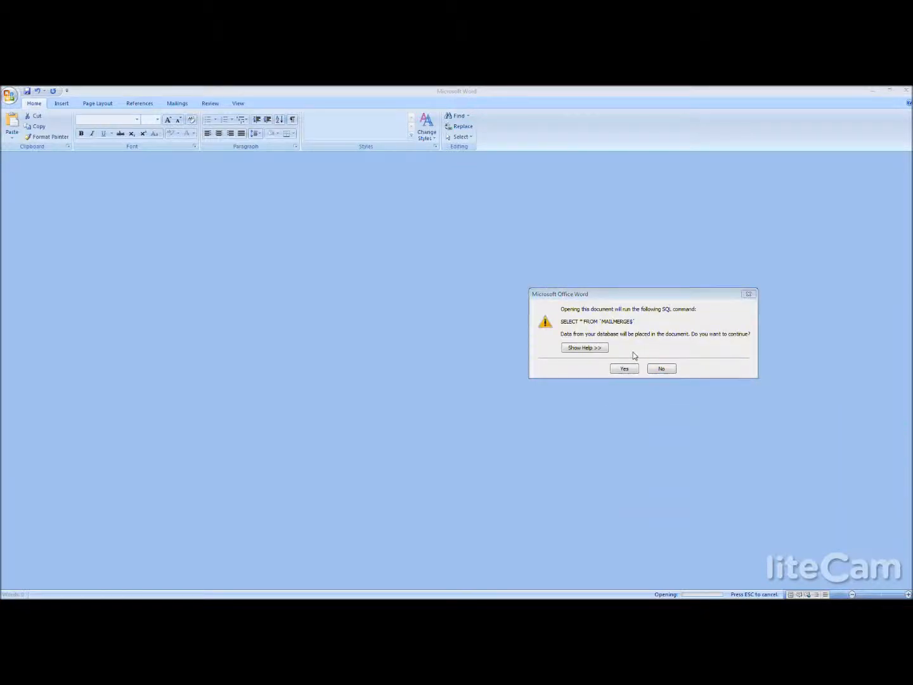
left_click(626, 369)
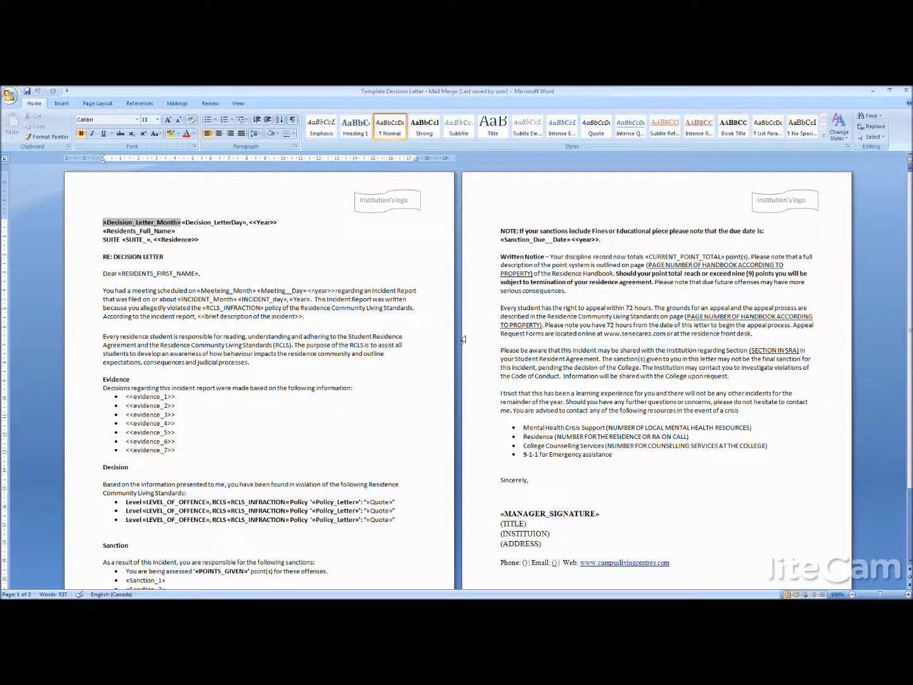
left_click_drag(543, 329, 689, 317)
left_click(610, 291)
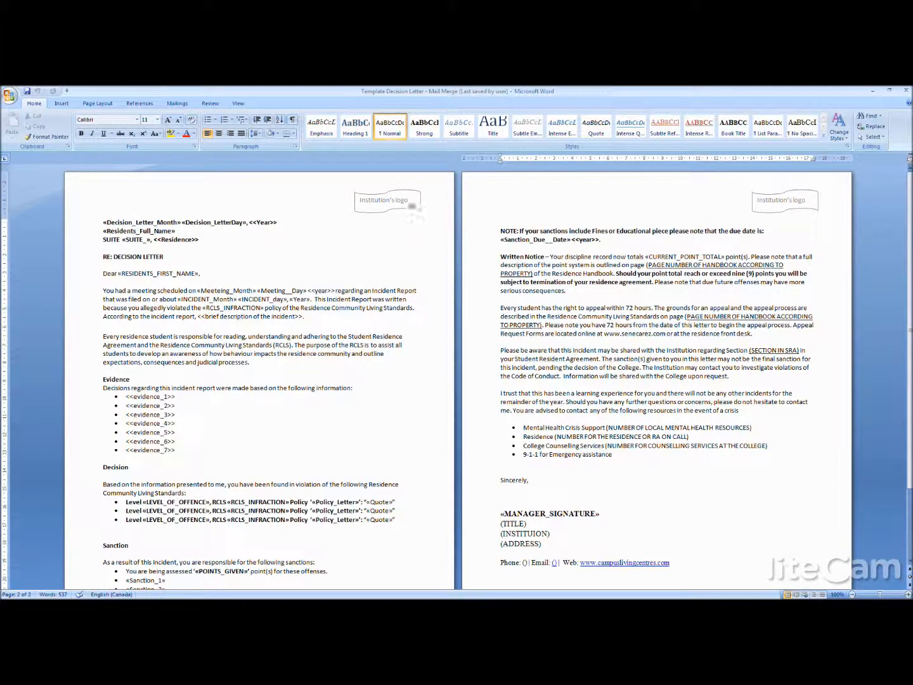
left_click(321, 308)
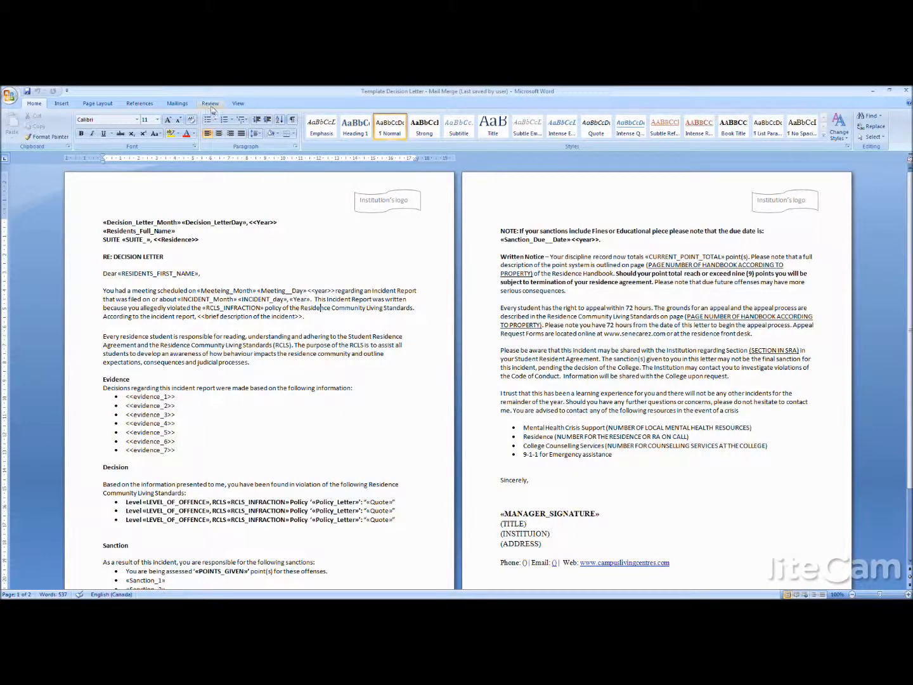
- Merge all records of the decision letter into a new document of individual letters
left_click(177, 104)
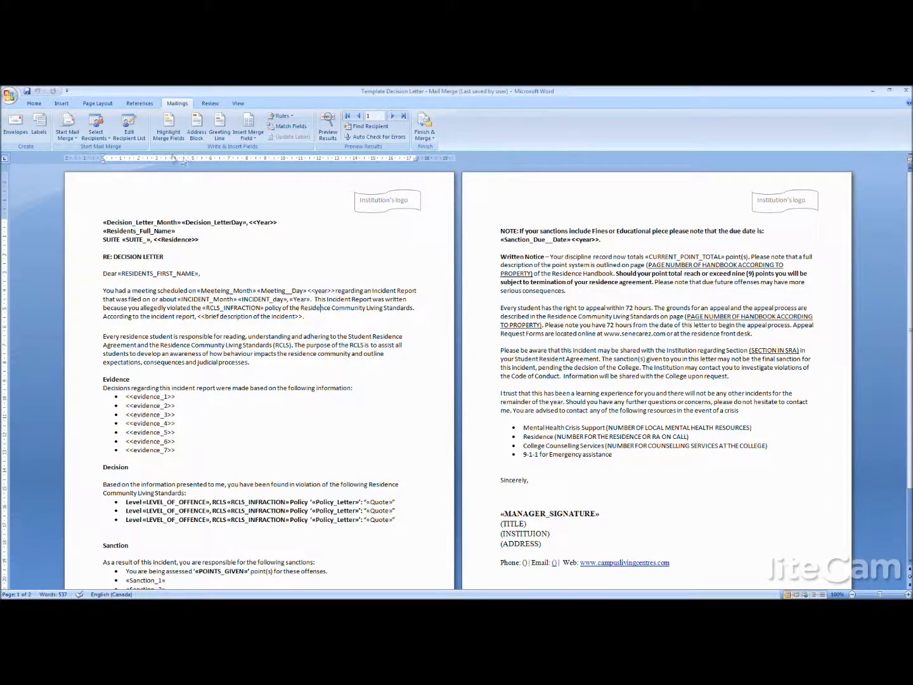
left_click(423, 126)
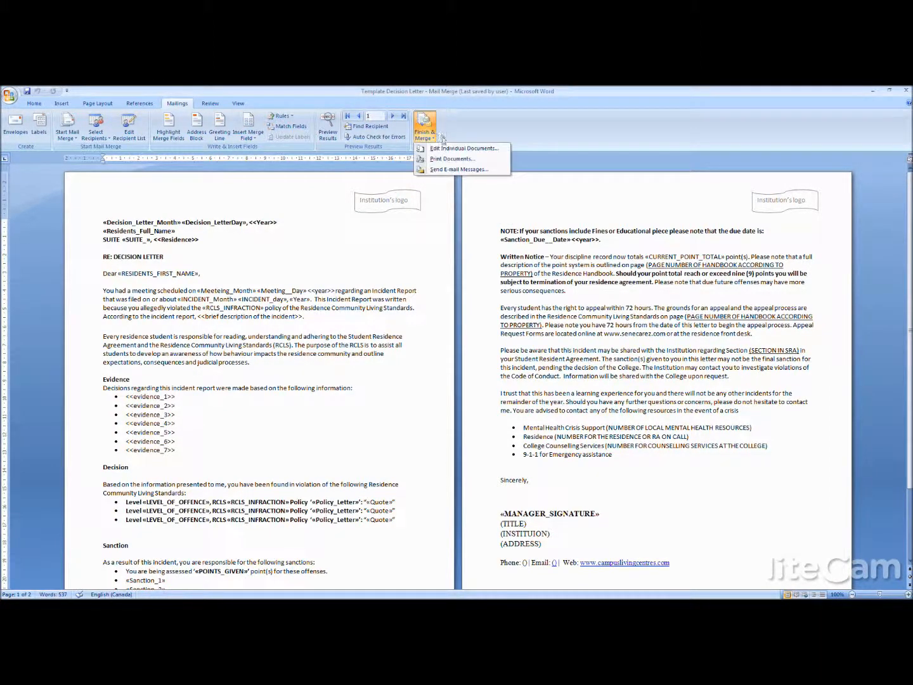
left_click(444, 144)
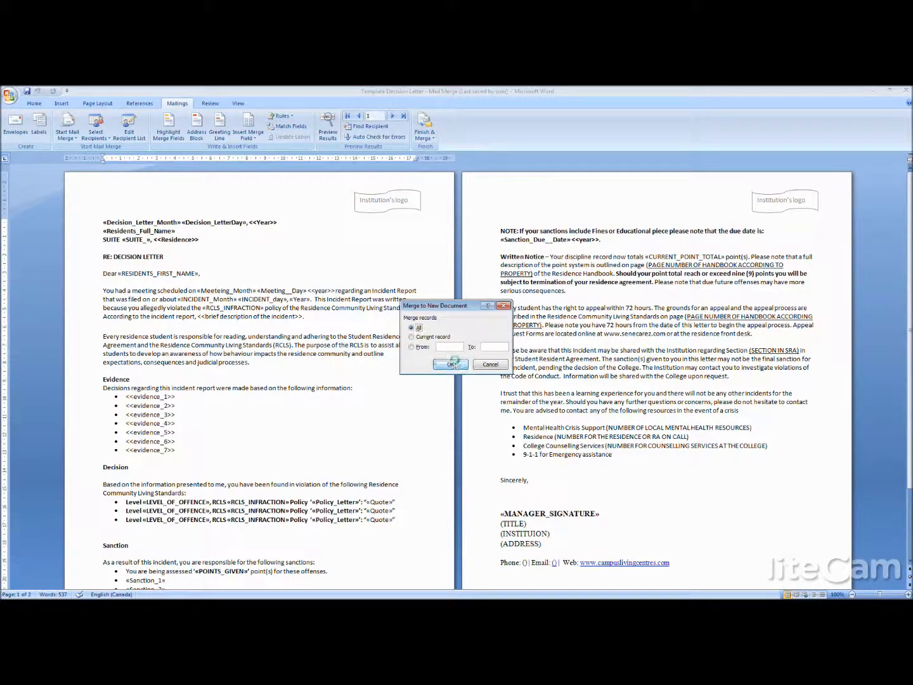
left_click(452, 364)
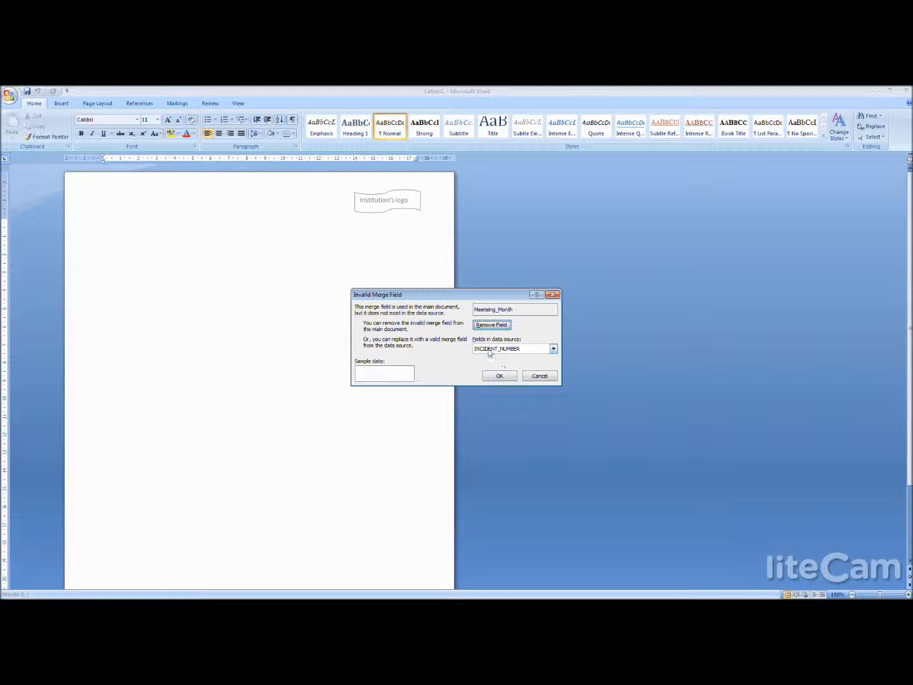
- Replace the invalid Meeteing_Month merge field with the data source's meeting month field and complete the merge
left_click(553, 351)
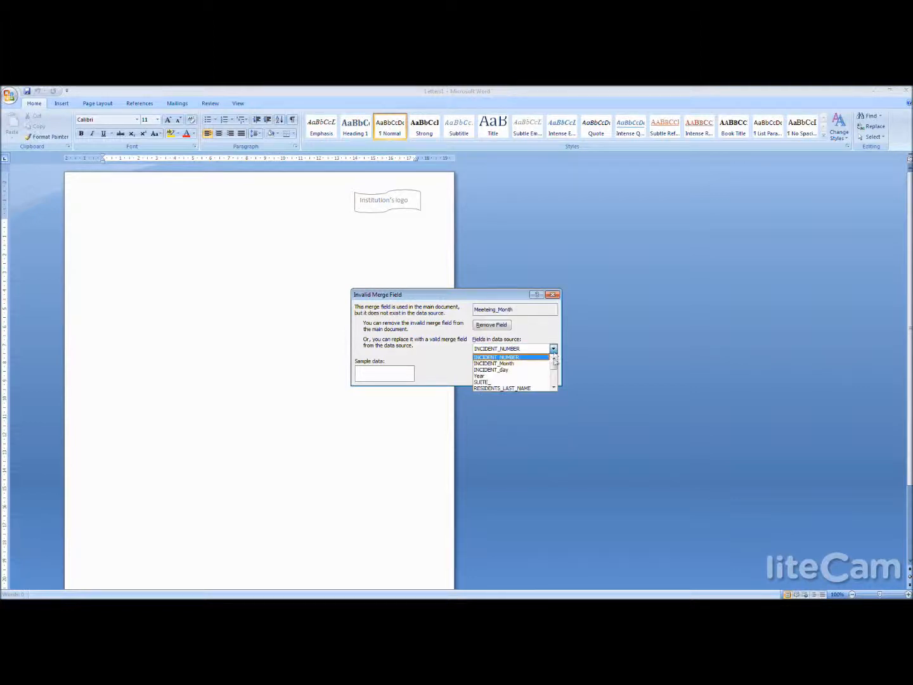
mouse_move(554, 366)
left_mouse_down()
mouse_move(556, 377)
mouse_move(555, 364)
left_mouse_up()
left_click(515, 370)
left_click(512, 374)
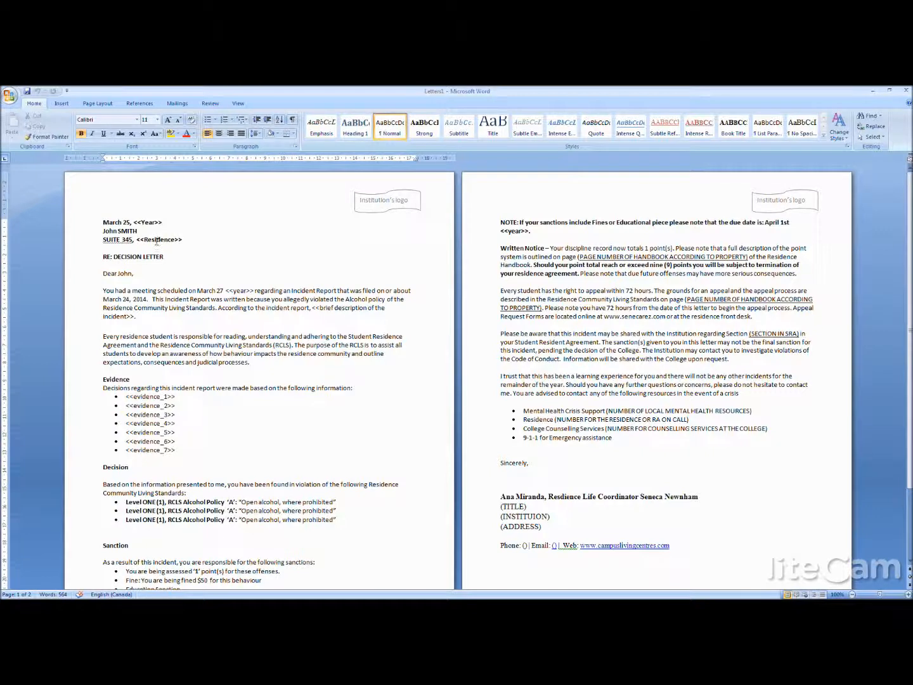
- Review the merged decision letter's infraction lines, sanctions, manager signature, incident paragraph and Residence placeholder
left_click_drag(338, 520, 124, 502)
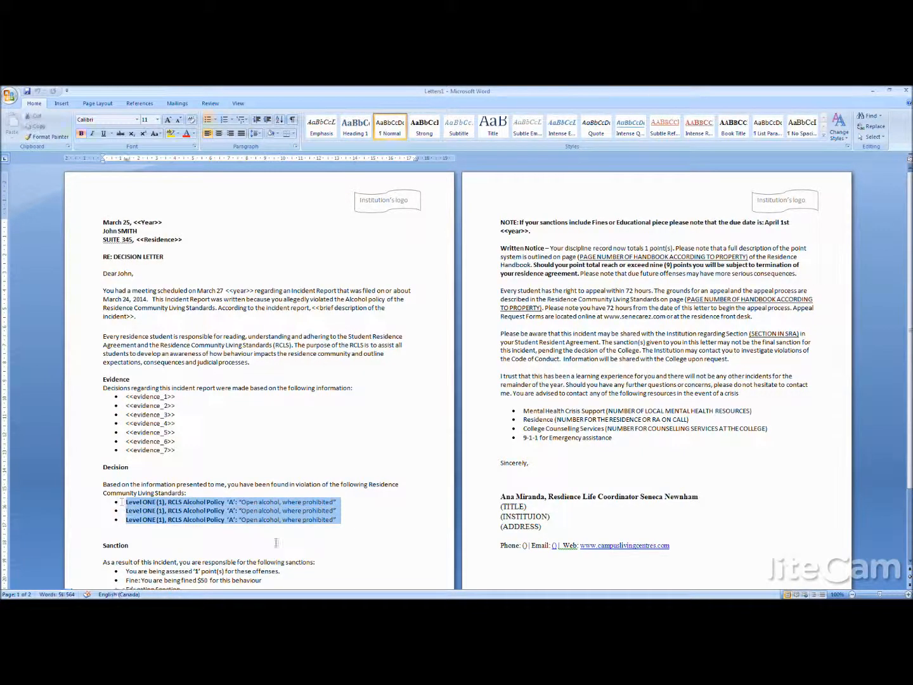
key("Right")
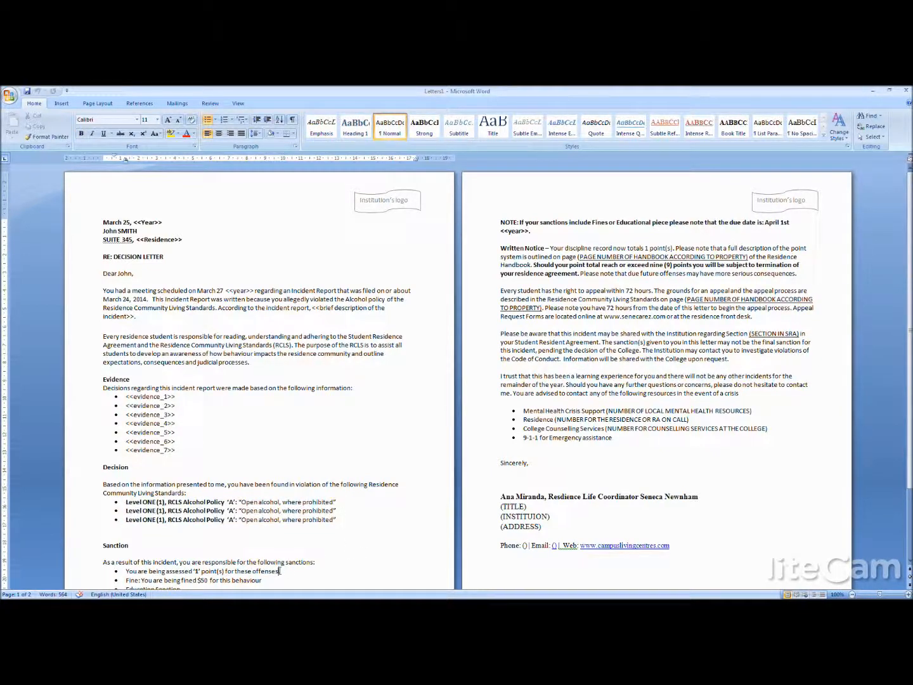
key("Down")
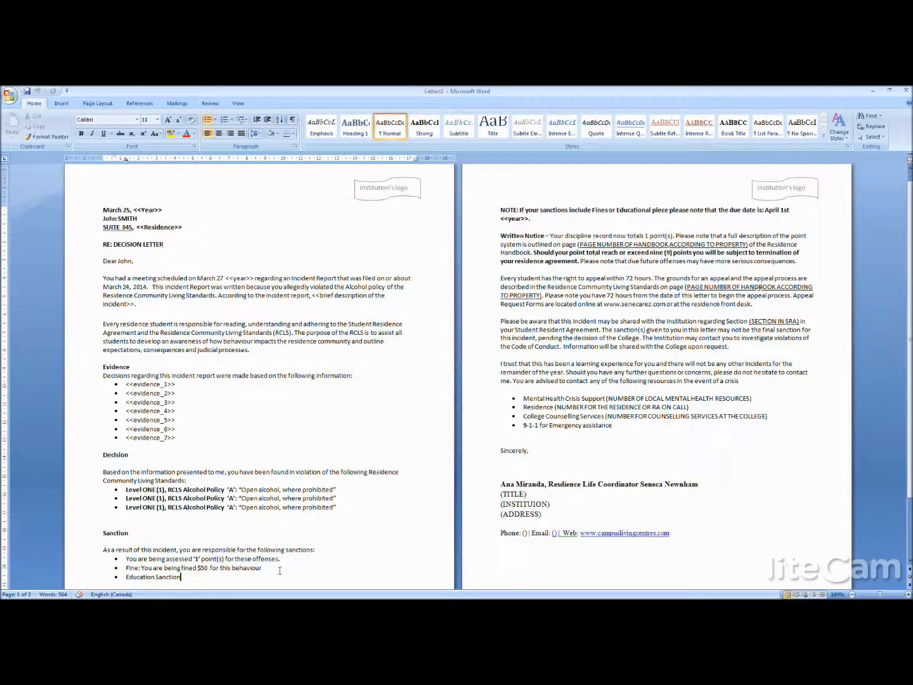
left_click_drag(182, 578, 125, 567)
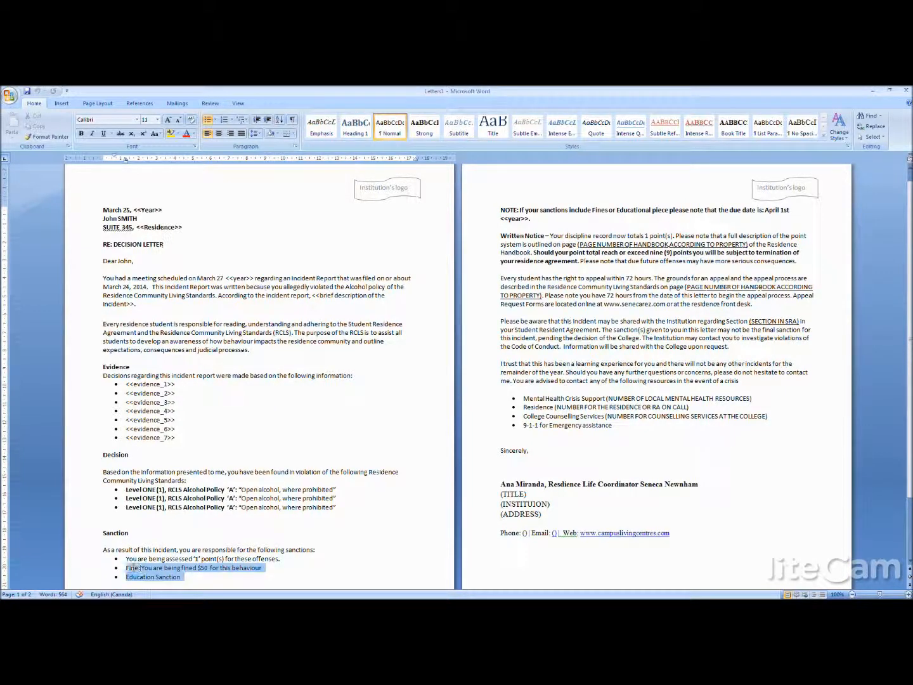
left_click(616, 472)
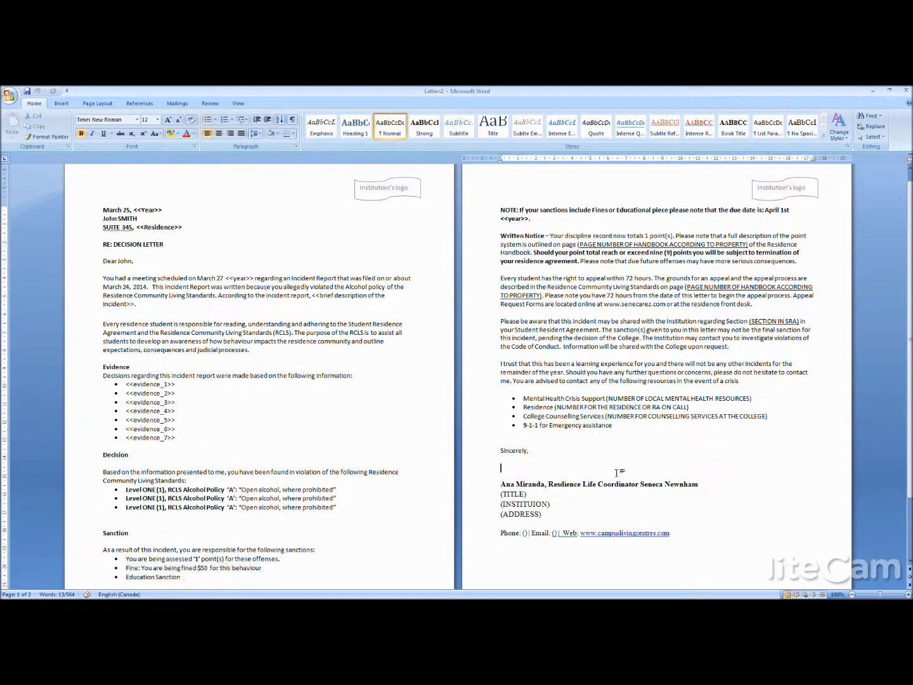
left_click_drag(685, 486, 553, 480)
left_click(685, 512)
left_click_drag(168, 296, 103, 296)
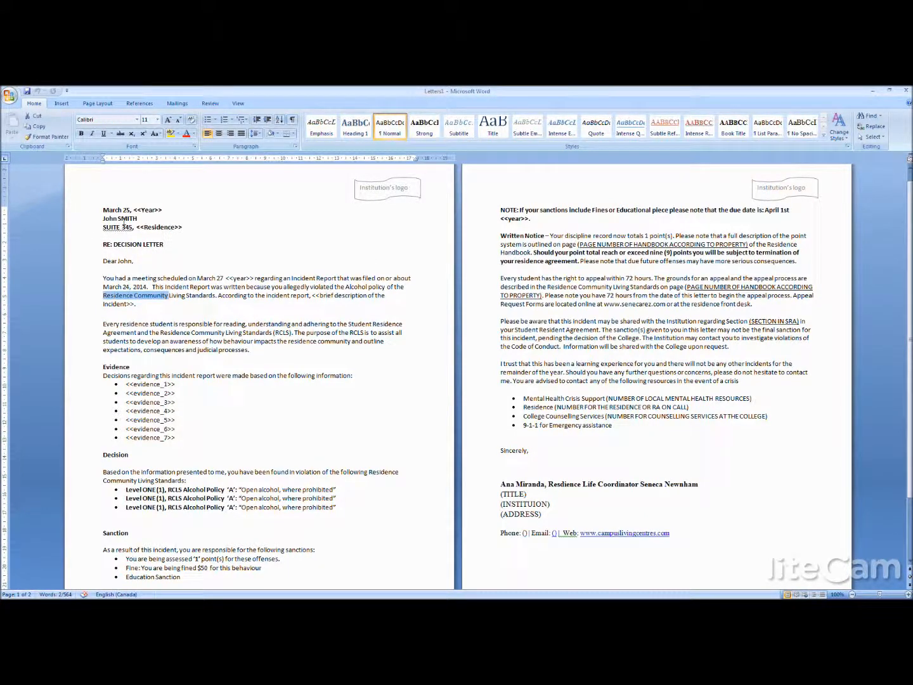
left_click_drag(183, 227, 136, 227)
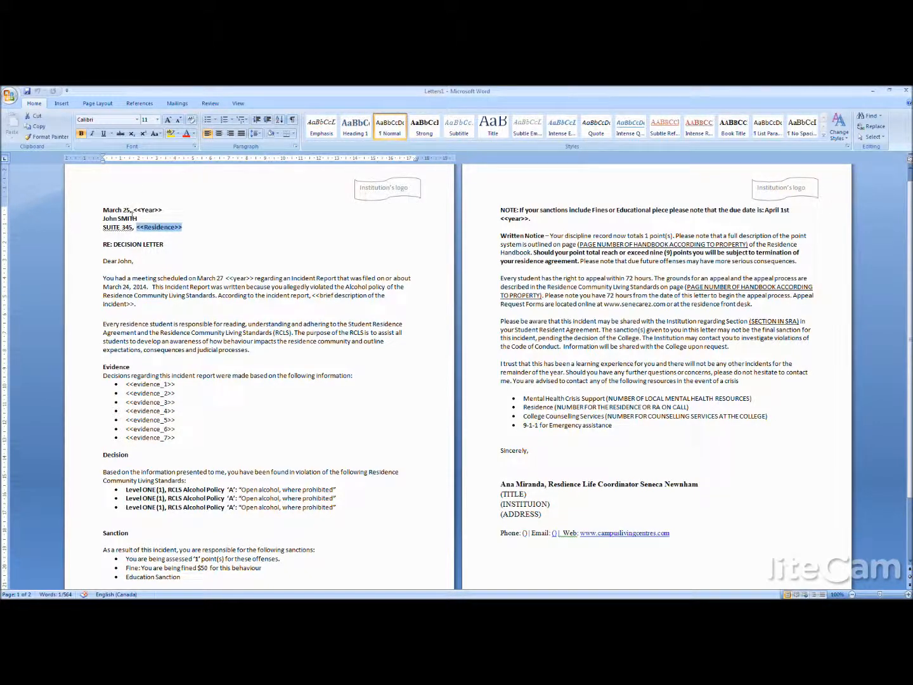
- Close the merged decision letter without saving it and return to the decision letter template
left_click_drag(136, 208, 105, 253)
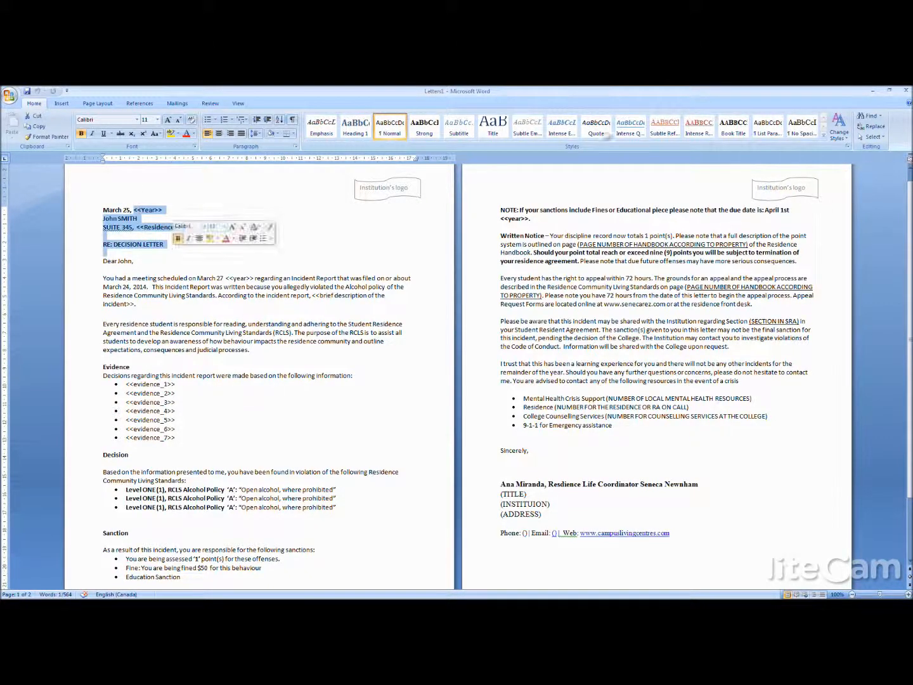
left_click(907, 90)
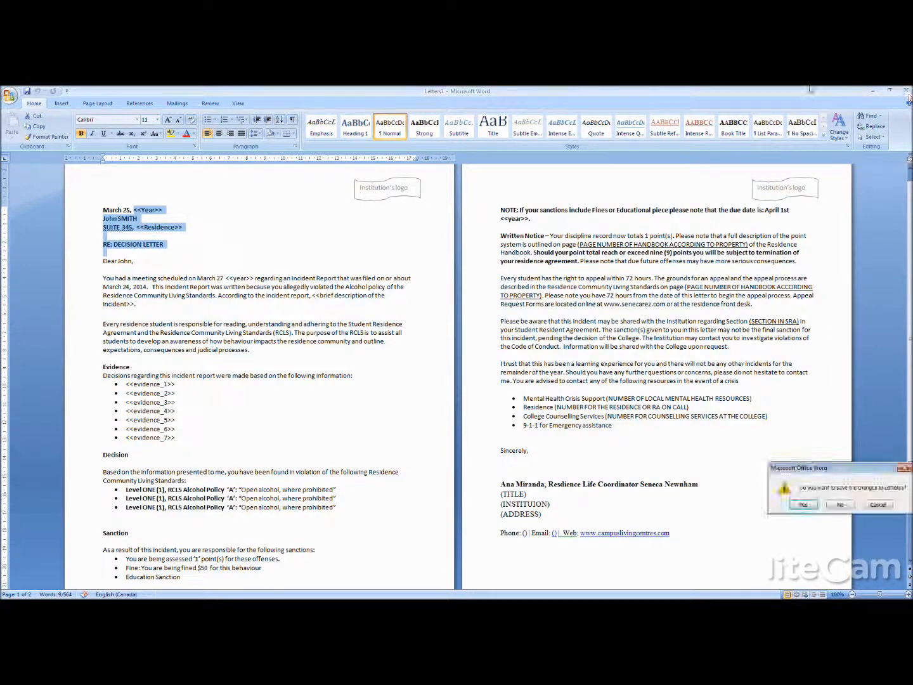
left_click(840, 504)
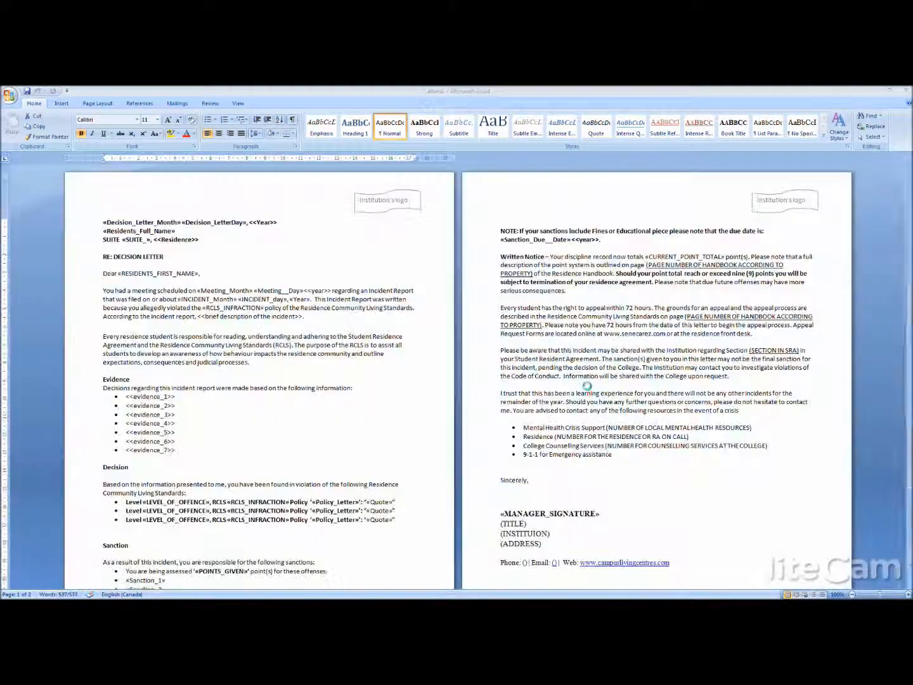
- Replace the <<Year>> placeholder in the template's opening date line with the Year merge field
left_click(220, 222)
left_click(247, 257)
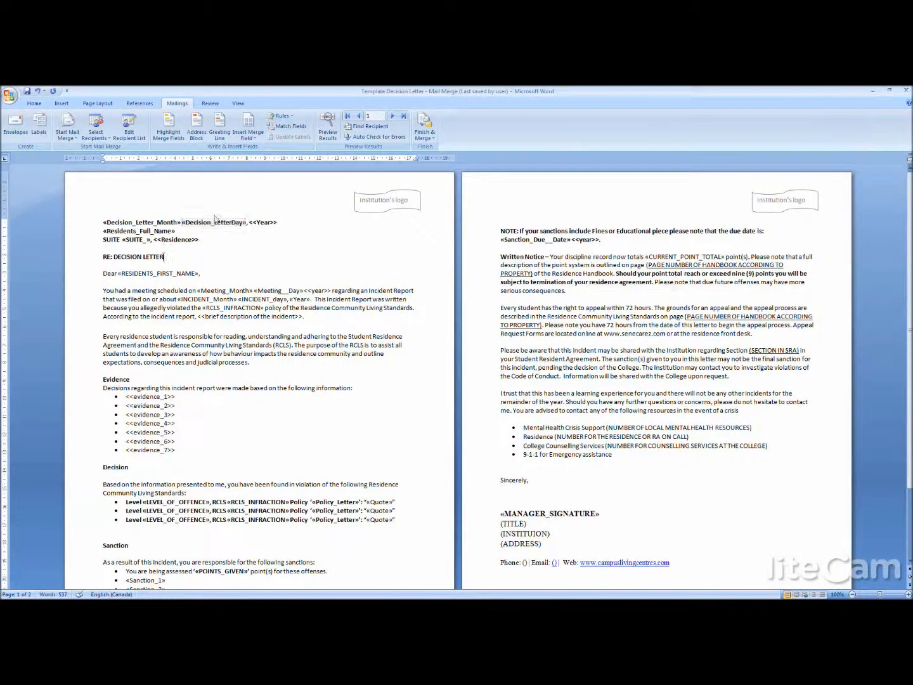
left_click(253, 222)
double_click(260, 222)
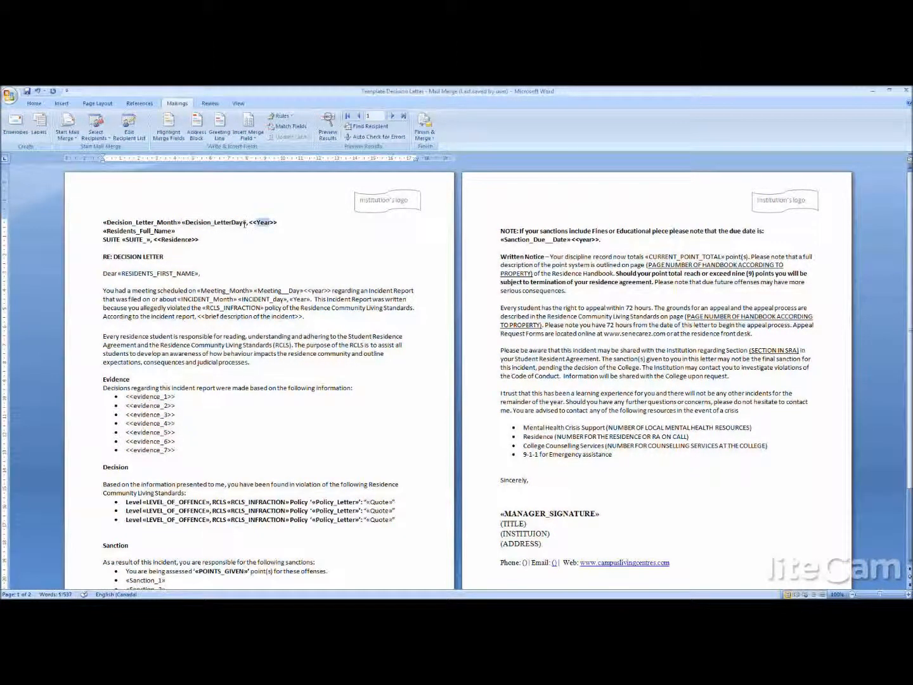
left_click(244, 223)
left_click_drag(277, 222, 250, 222)
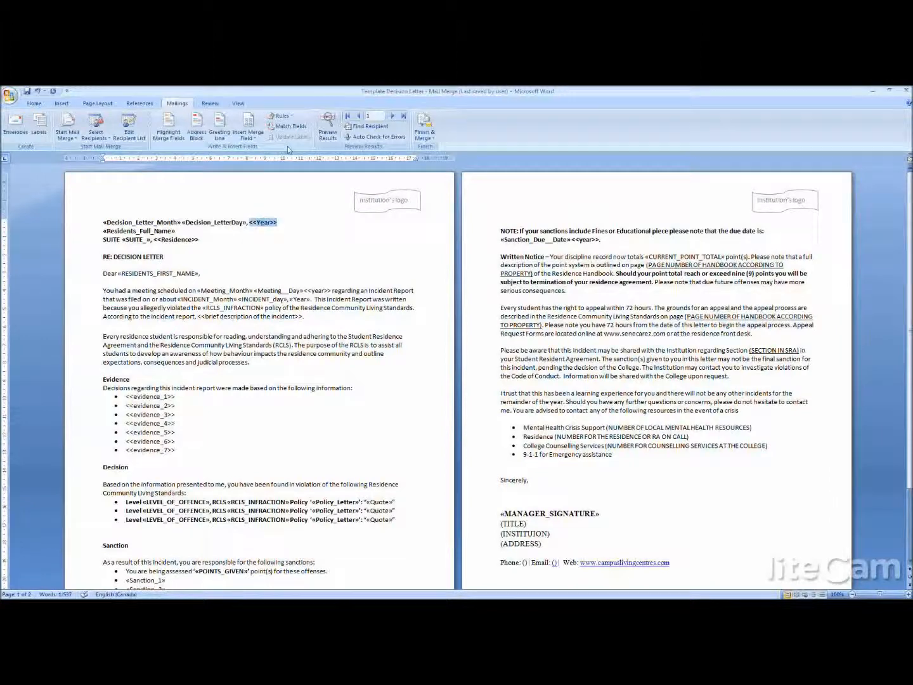
left_click(247, 137)
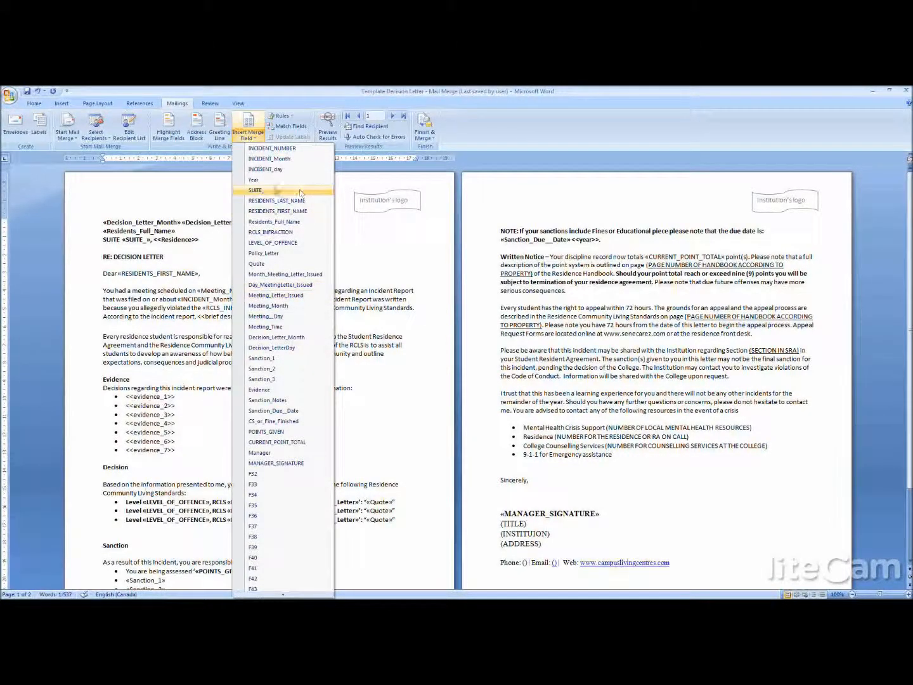
left_click(254, 179)
- Replace the <<evidence_1>> placeholder in the Evidence list's first bullet with the Evidence merge field
left_click_drag(185, 393, 125, 398)
left_click(156, 492)
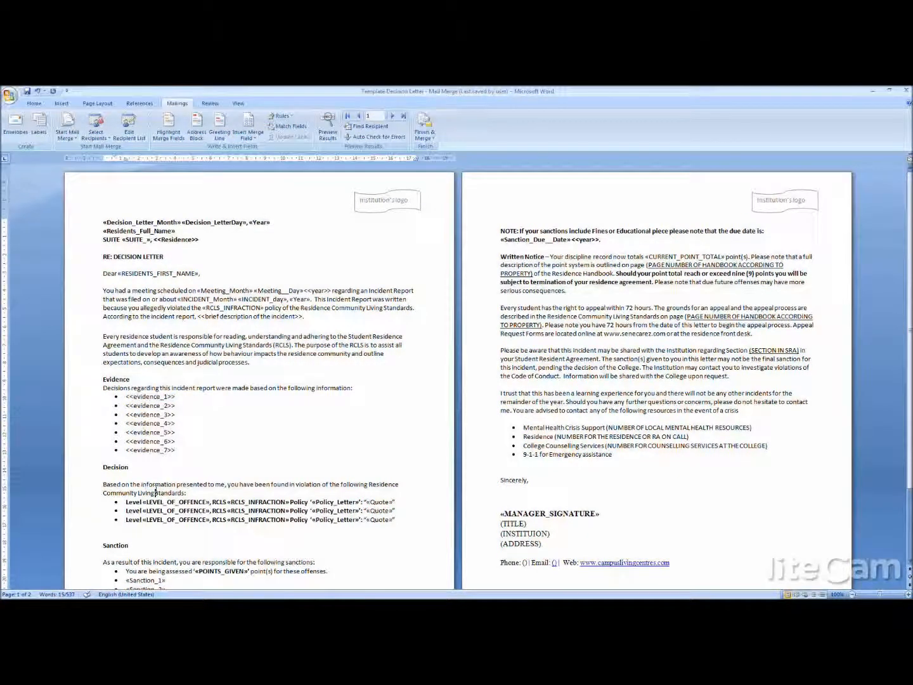
left_click_drag(156, 493, 226, 525)
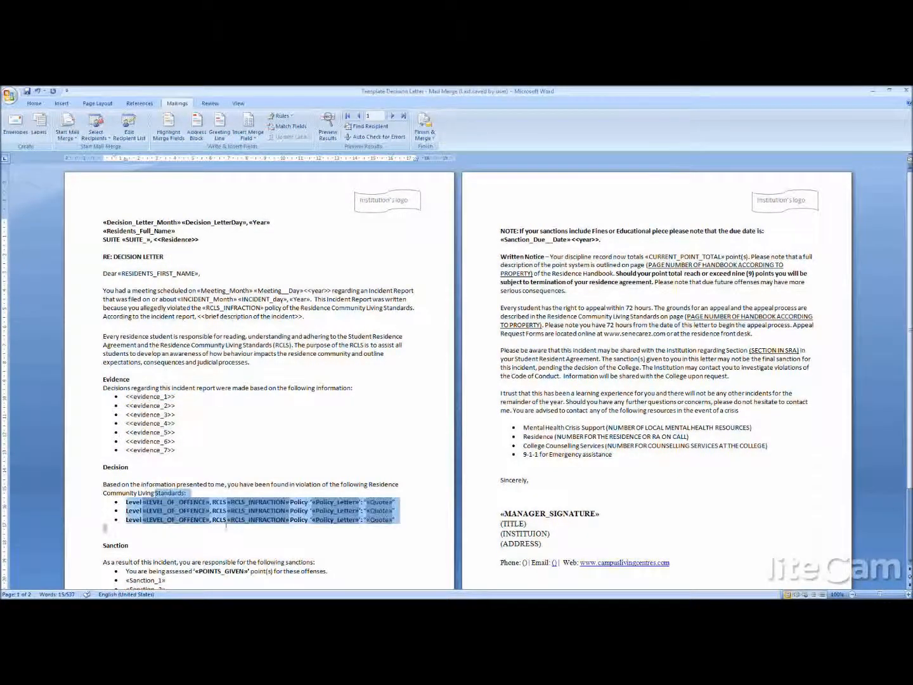
left_click(168, 450)
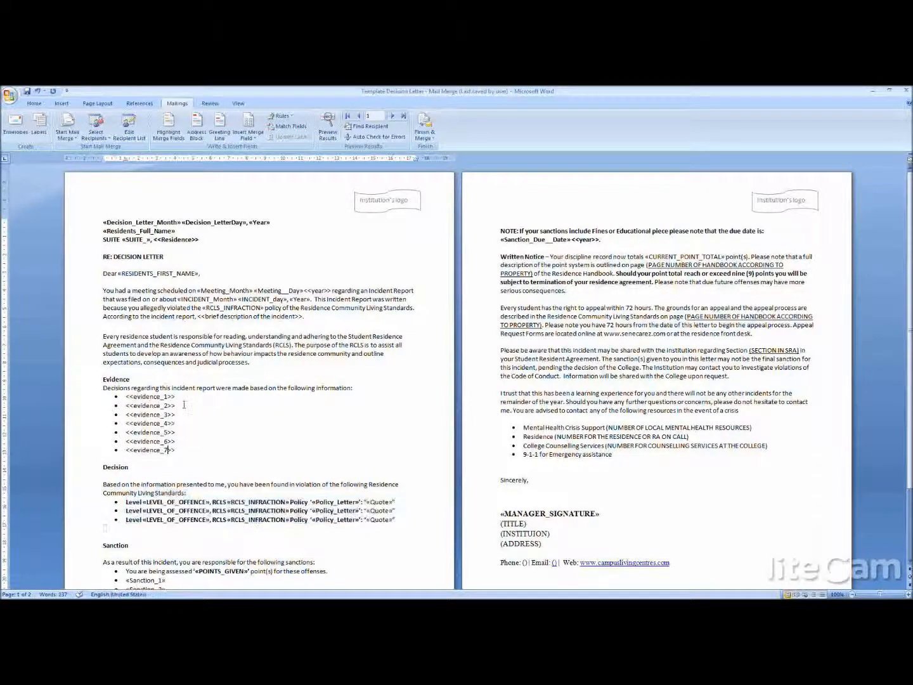
left_click_drag(176, 396, 125, 396)
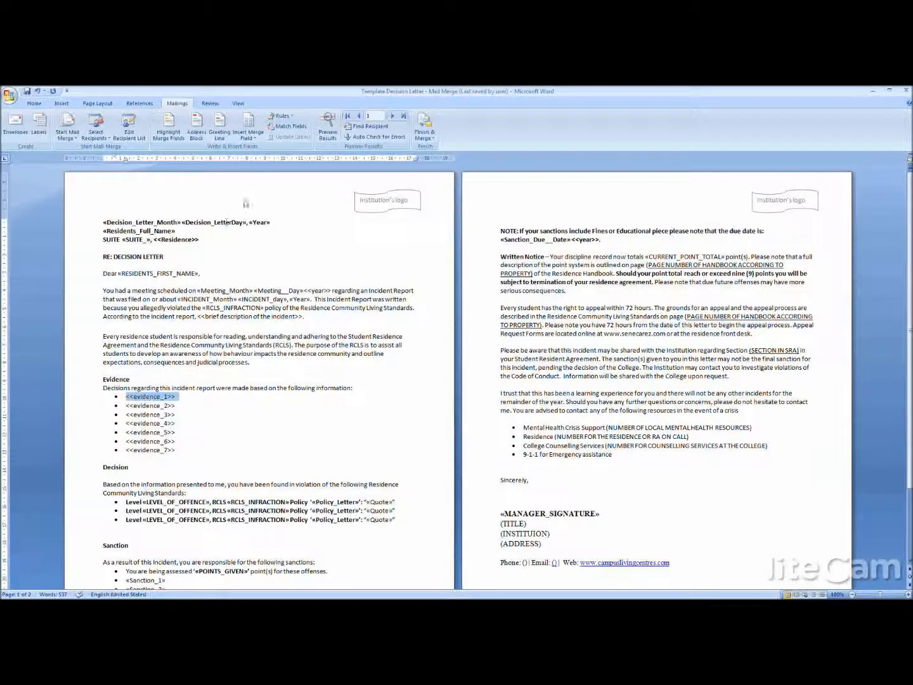
left_click(257, 136)
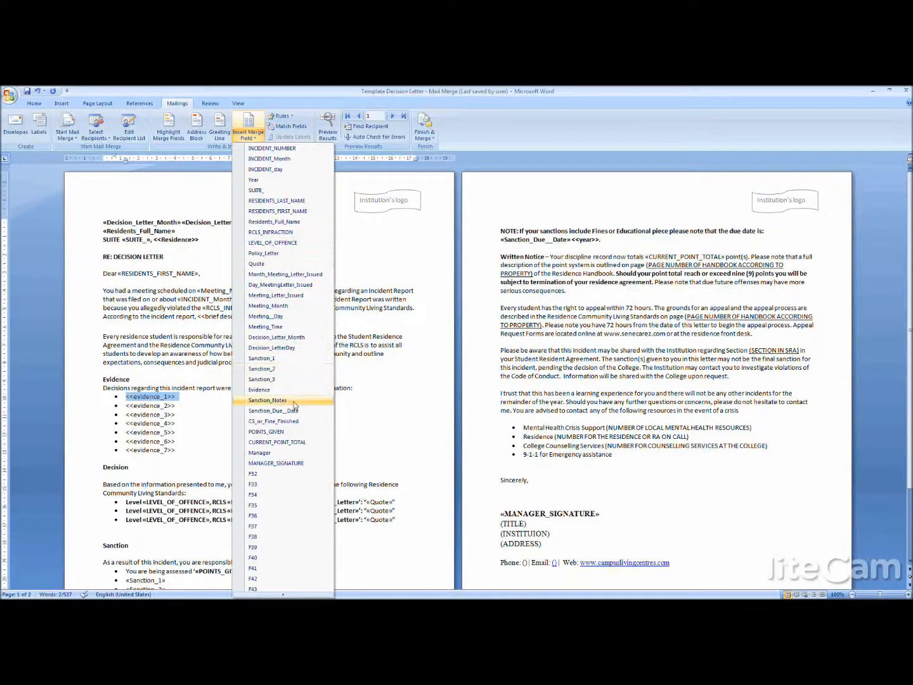
left_click(272, 389)
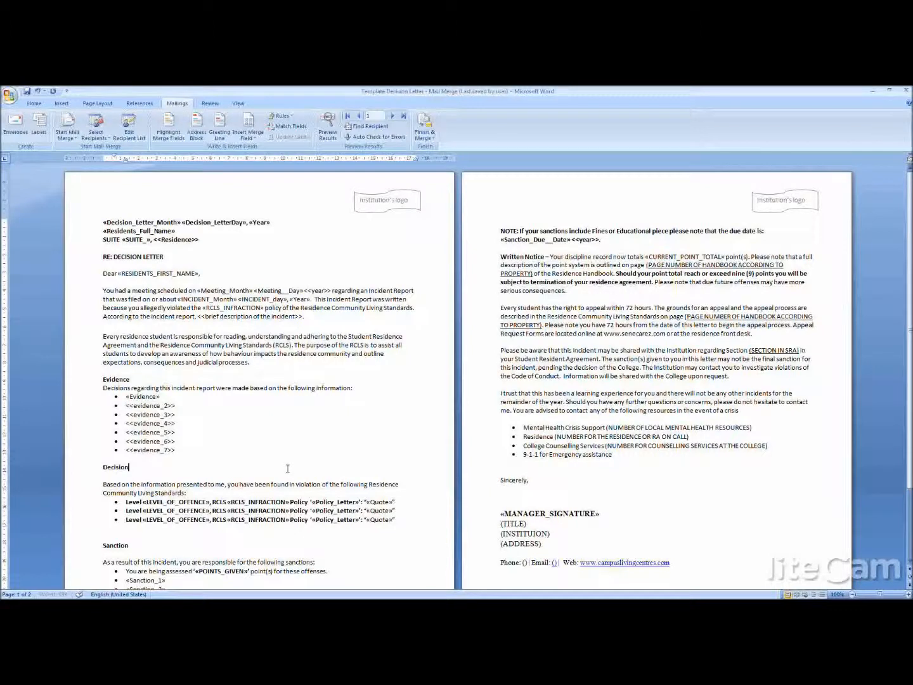
- Replace the <<Residence>> placeholder after the suite number with the residence's name as fixed text
left_click(204, 239)
left_click_drag(204, 238, 155, 245)
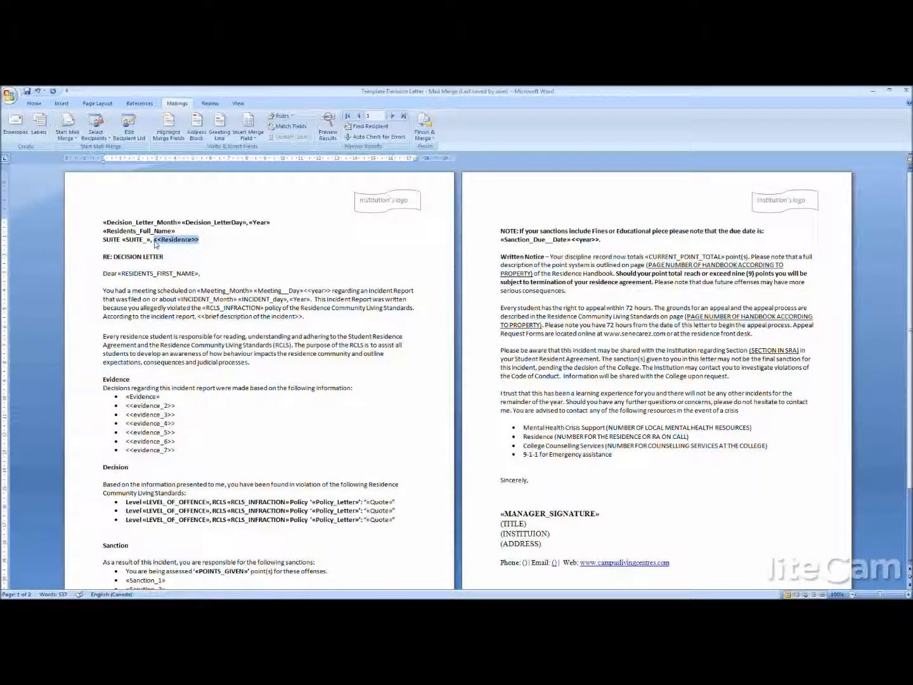
type("ANA aResidence")
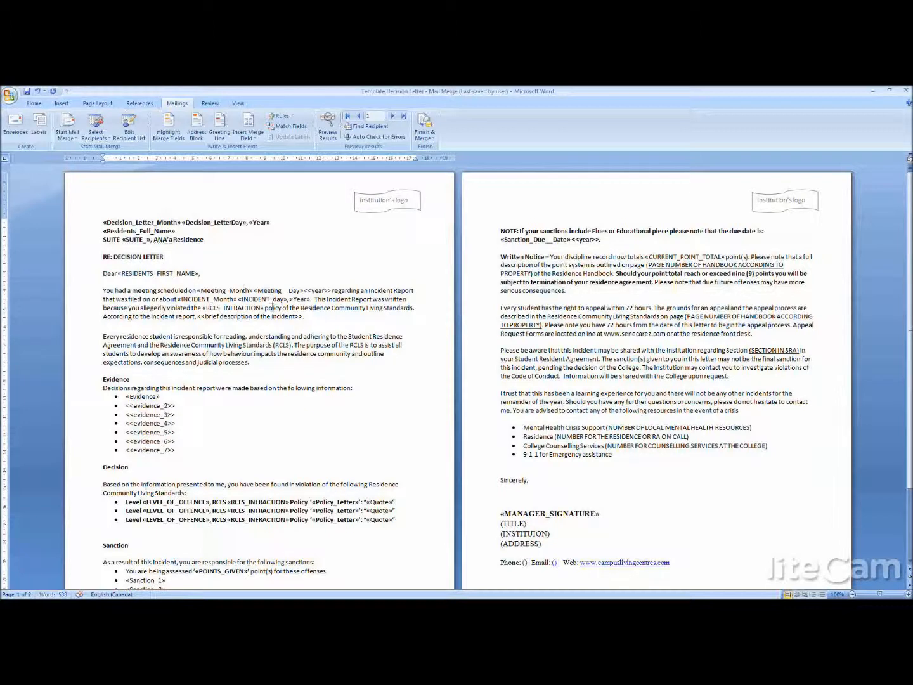
left_click(172, 239)
key("BackSpace")
type("s")
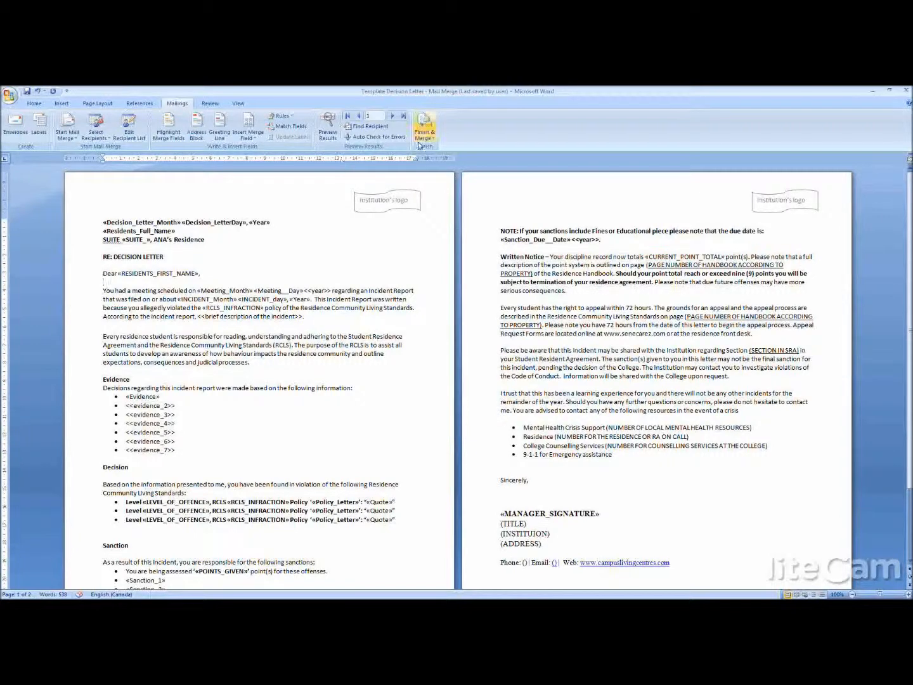
- Merge all records of the updated decision letter template into a new document of individual letters
left_click(425, 130)
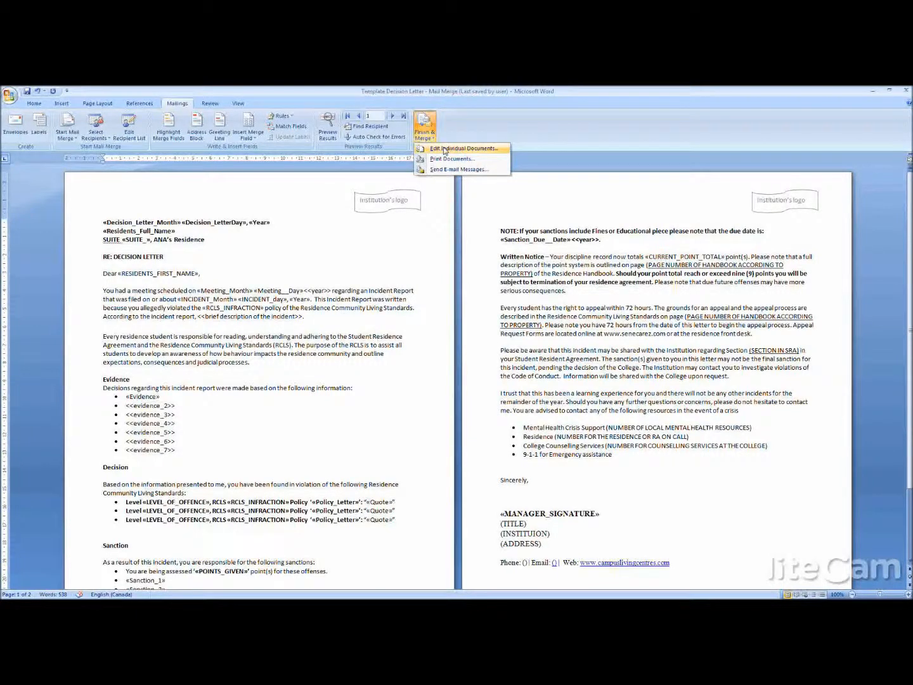
left_click(443, 147)
left_click(451, 364)
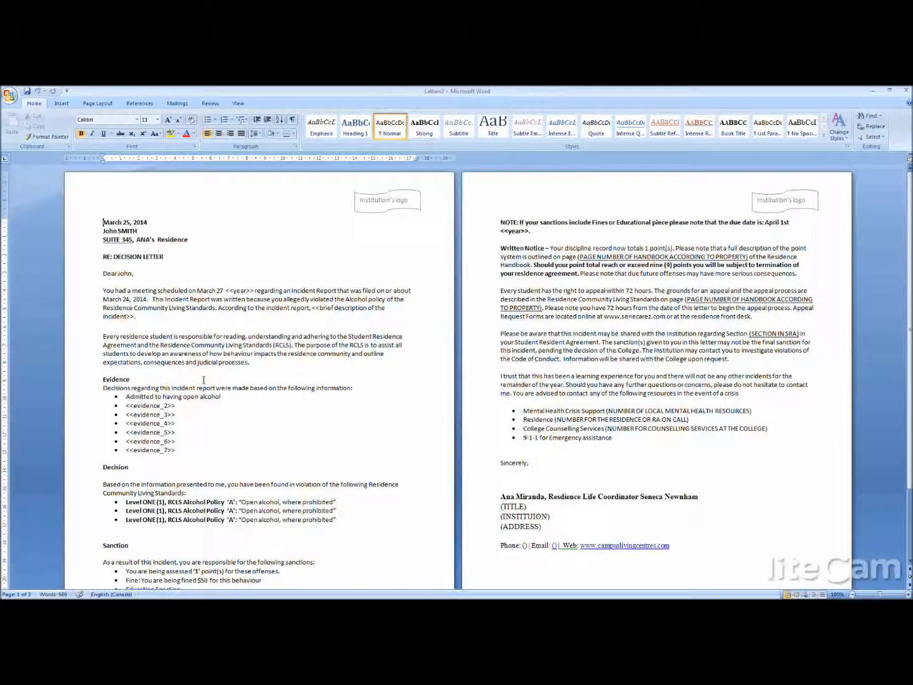
- Check the merged letter's Evidence list, including the evidence_2 to evidence_7 placeholders
left_click_drag(220, 398, 166, 390)
left_click_drag(178, 450, 138, 412)
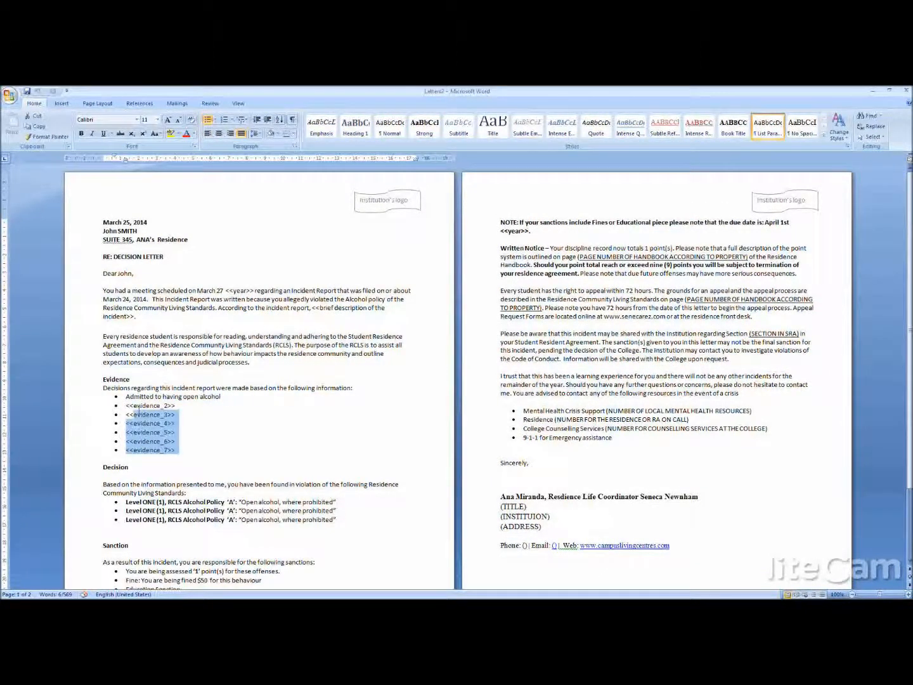
left_click_drag(139, 412, 127, 409)
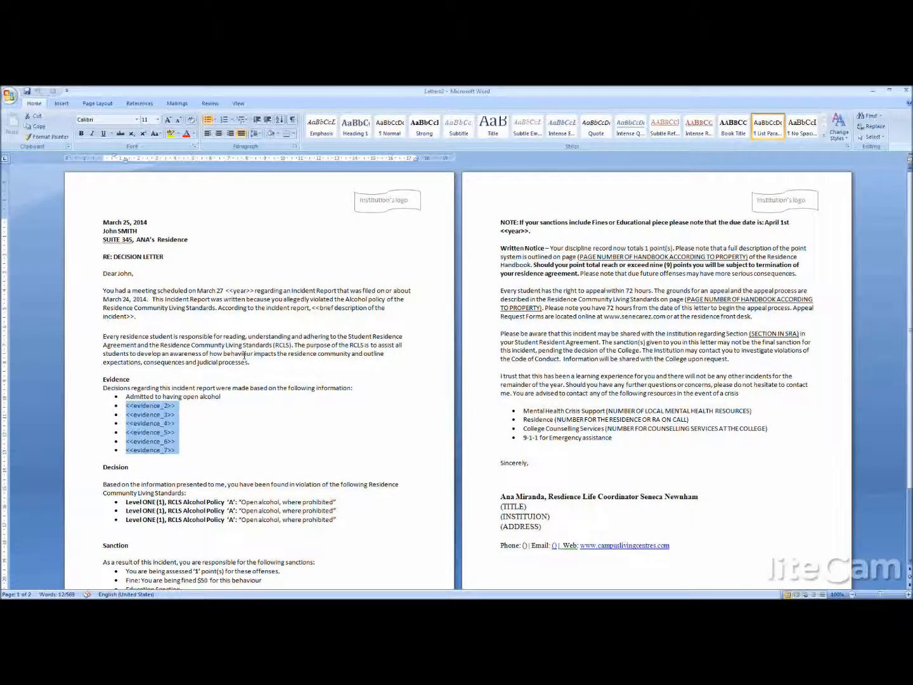
left_click(616, 446)
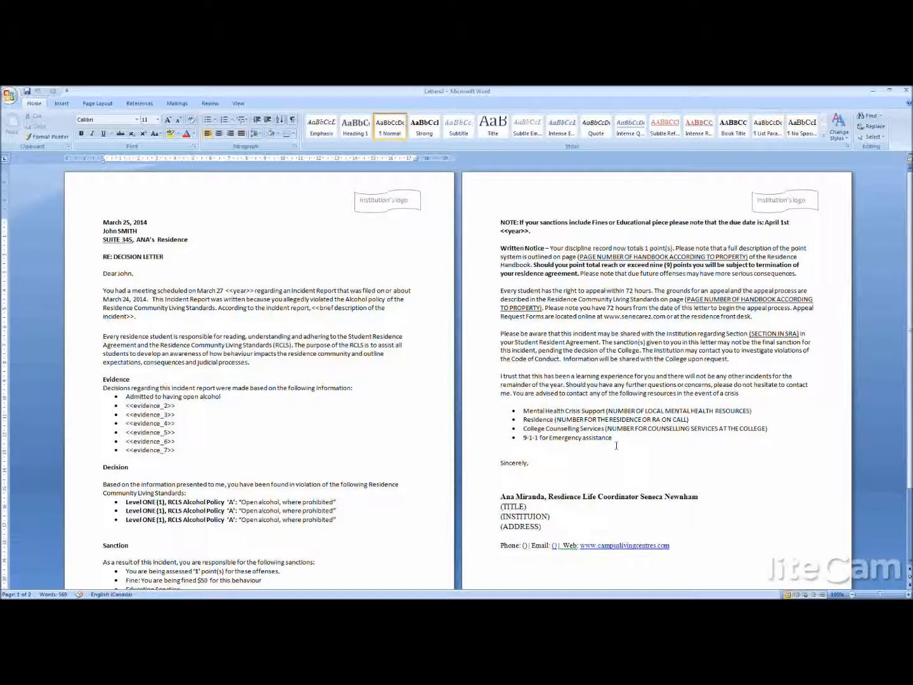
left_click(378, 268)
- Close the merged letters with their save cancelled, and close the decision letter template without saving its changes
left_click(909, 92)
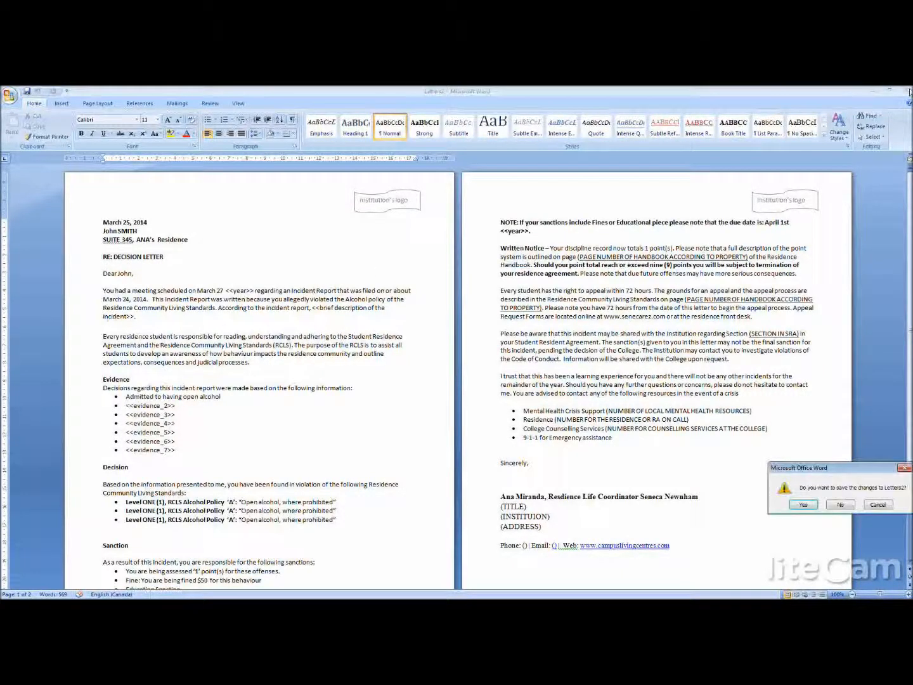
left_click(804, 505)
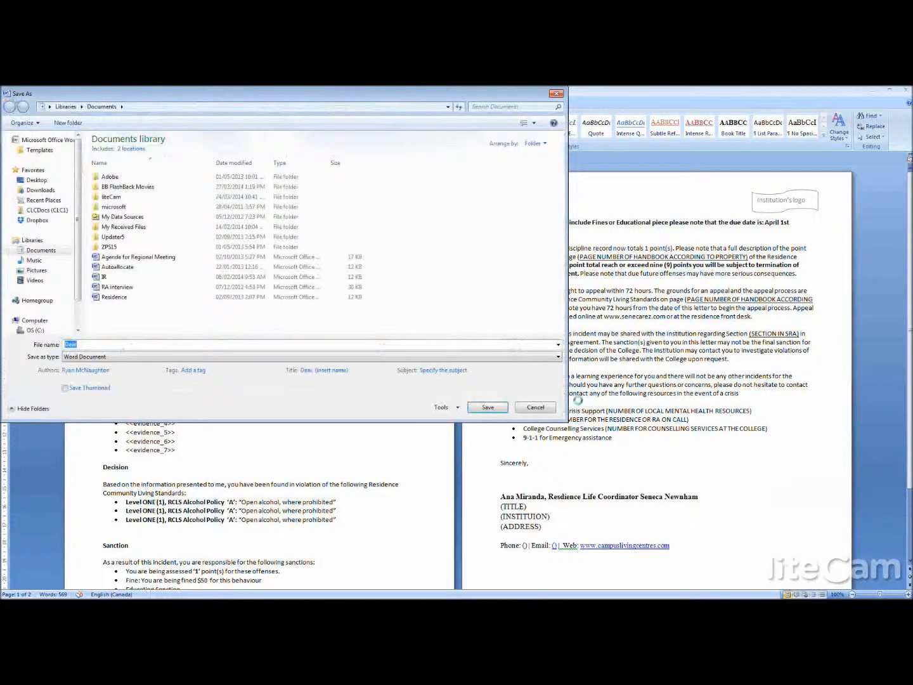
left_click(536, 408)
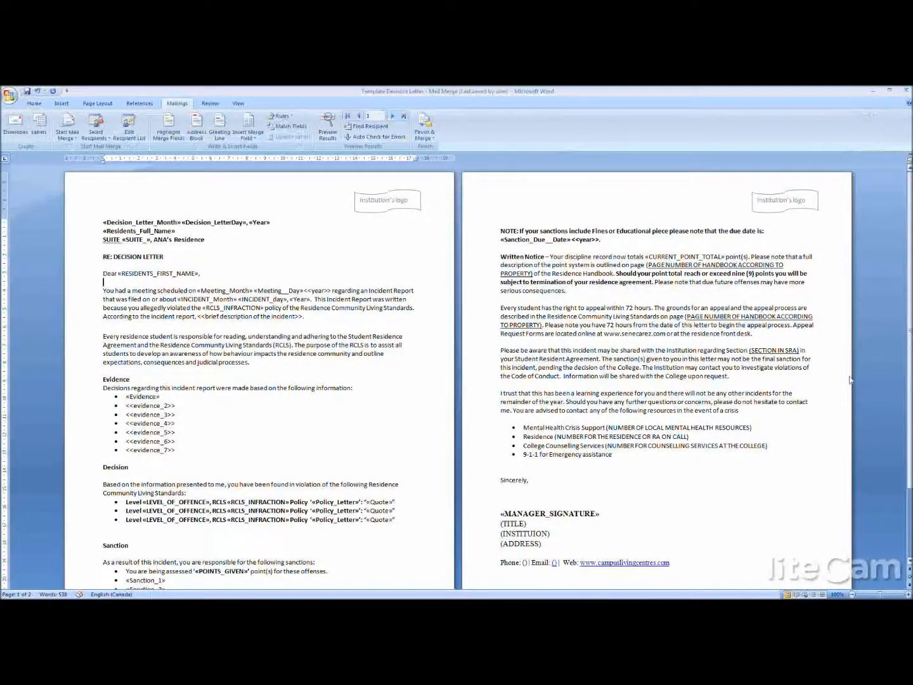
left_click(906, 91)
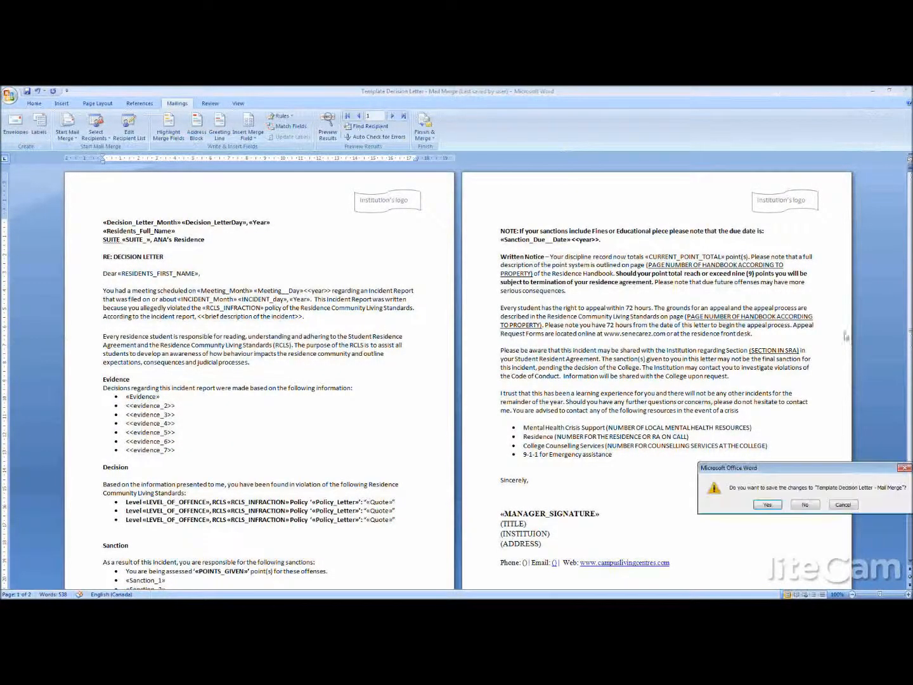
left_click(806, 505)
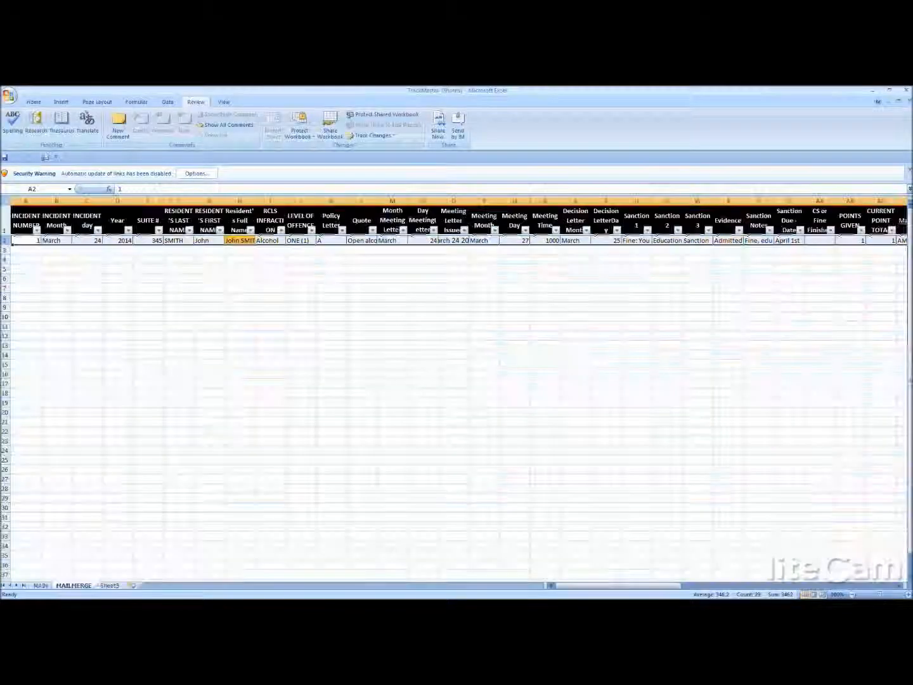
left_click(610, 327)
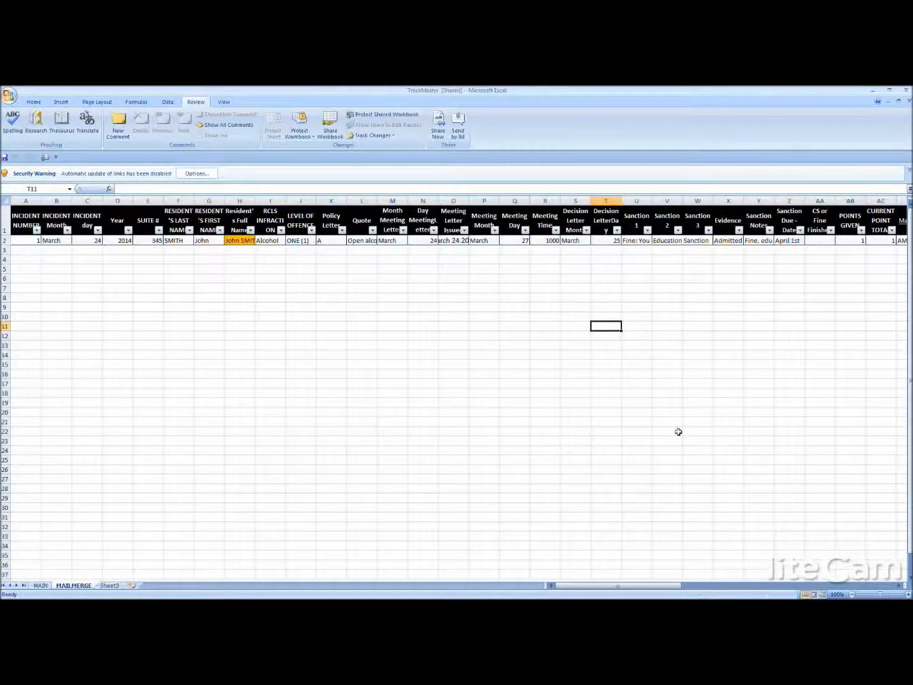
left_click(698, 201)
left_click(710, 335)
left_click_drag(668, 586, 865, 544)
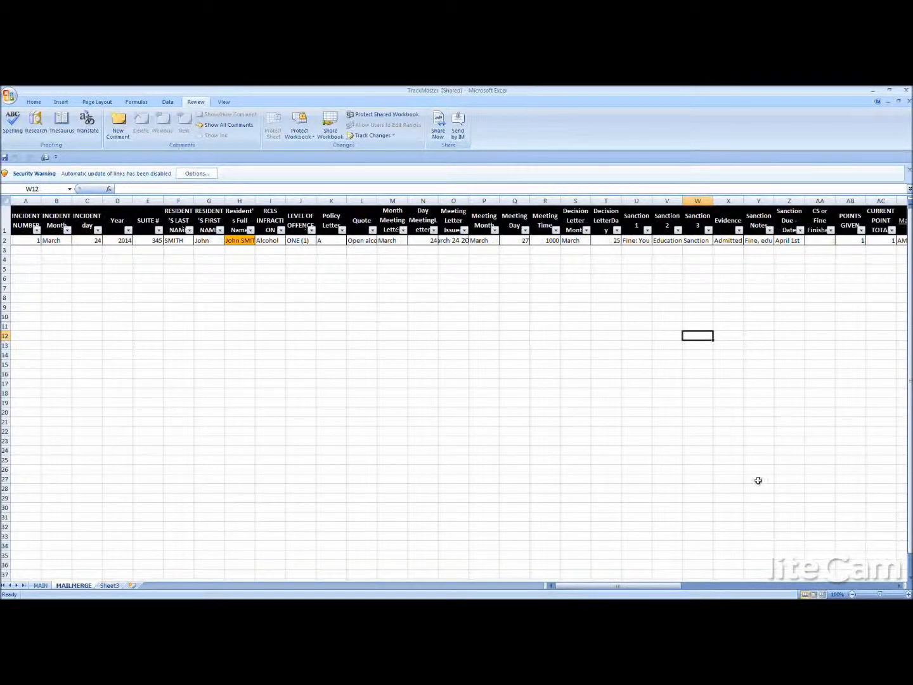
left_click_drag(672, 581, 684, 579)
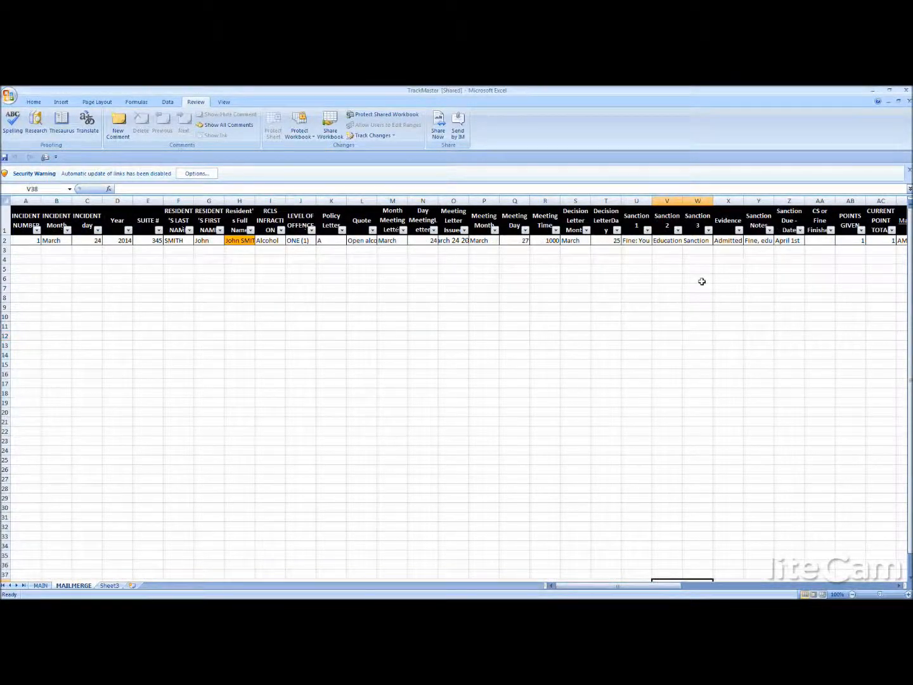
- Insert a column before Sanction Notes on the MAILMERGE sheet and head it "Evidence 2"
left_click(736, 215)
left_click(749, 200)
left_click(735, 215)
left_click(751, 200)
right_click(753, 199)
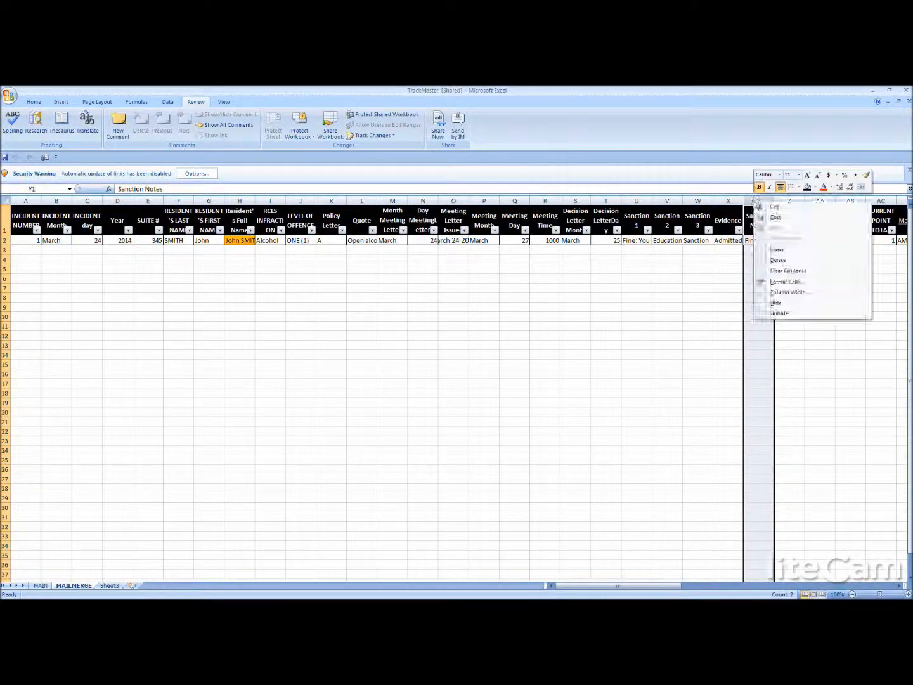
left_click(775, 249)
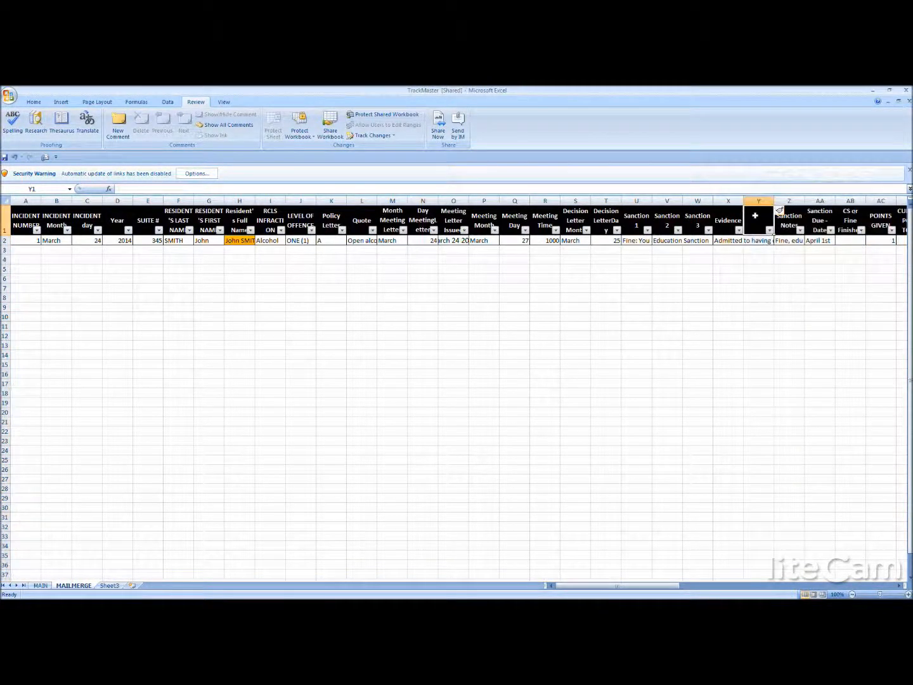
type("Evide")
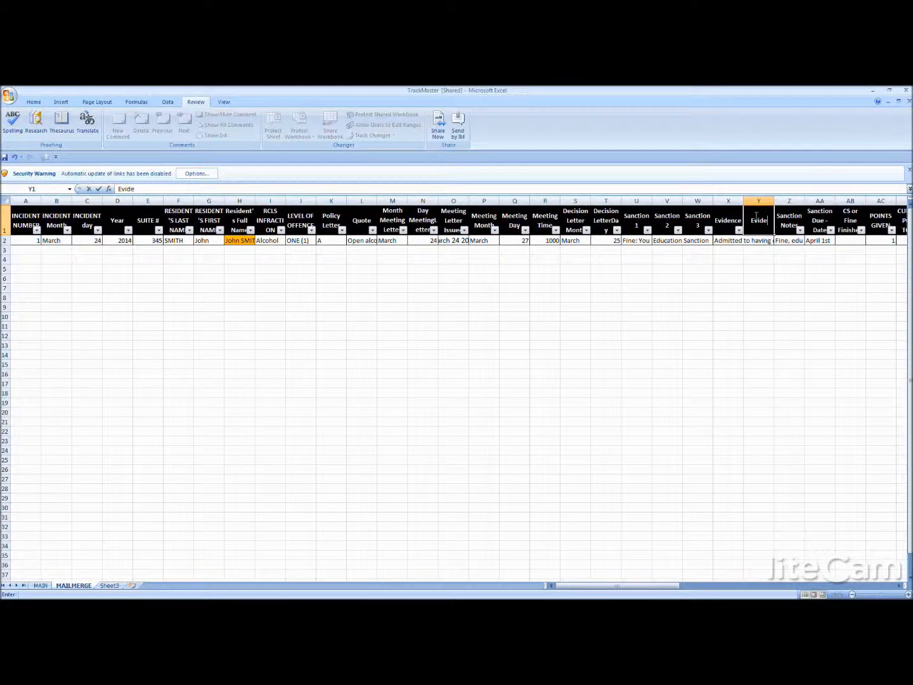
type("nce 2")
left_click(789, 279)
- Insert another column between Evidence 2 and Sanction Notes and head it "Evidence 3"
left_click(790, 201)
right_click(790, 201)
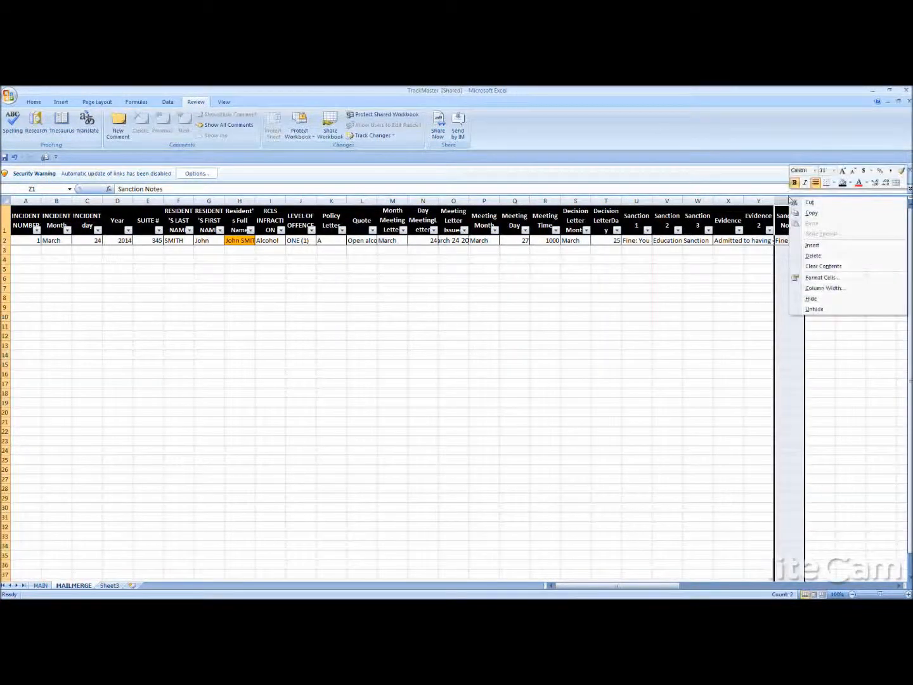
left_click(807, 246)
left_click(788, 219)
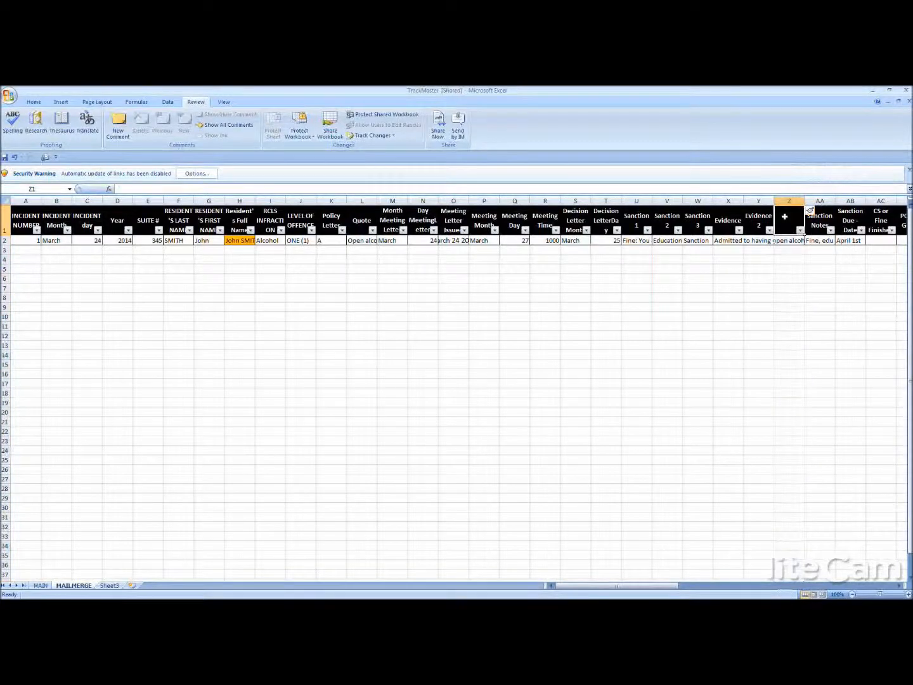
type("Evidence")
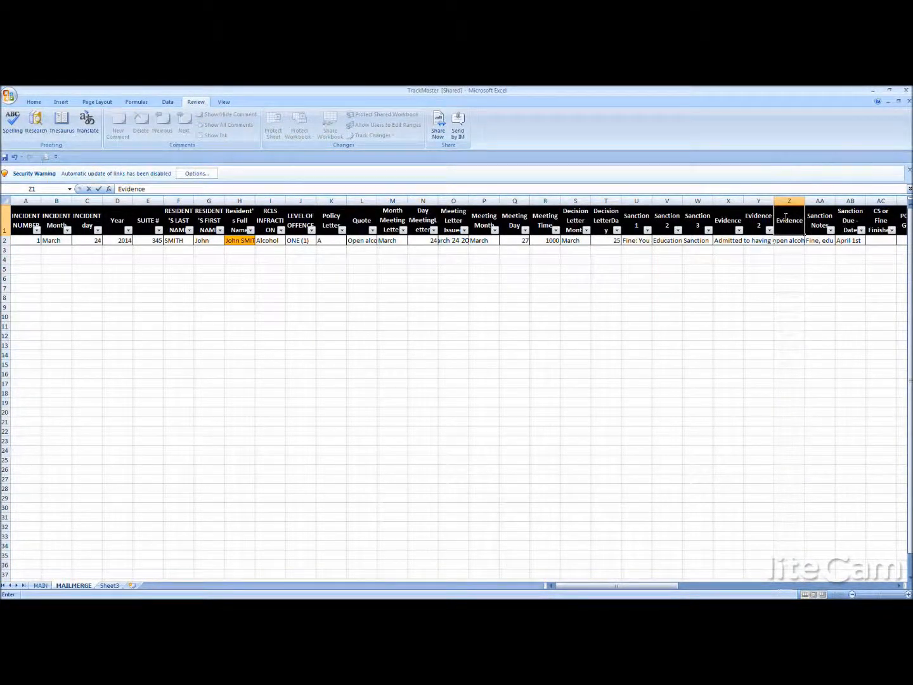
left_click(803, 317)
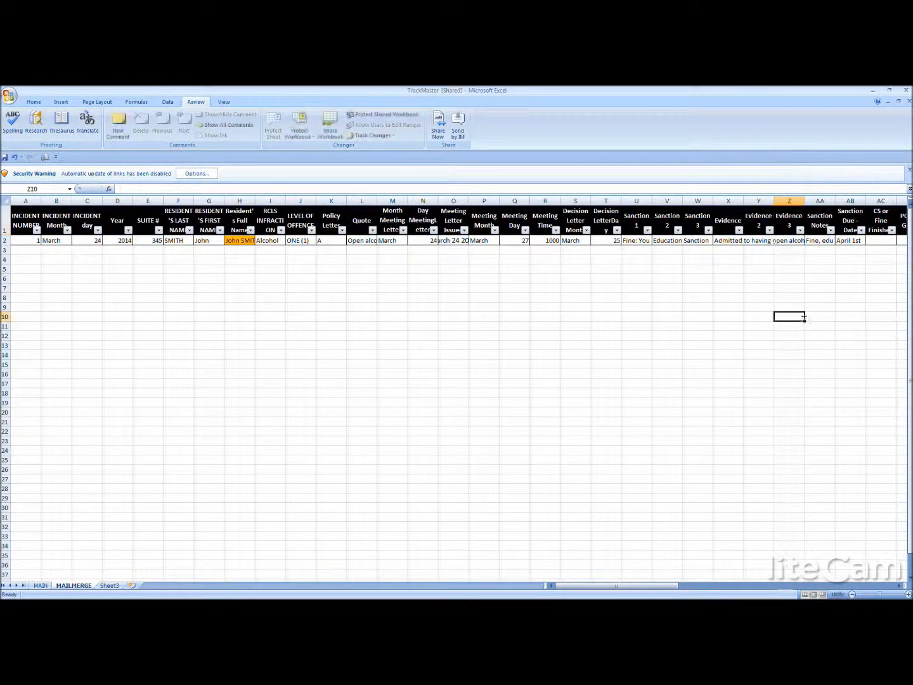
- Insert a column before Sanction Notes on the MAILMERGE sheet, head it "Evidence 4", and save the workbook
left_click(818, 200)
right_click(816, 197)
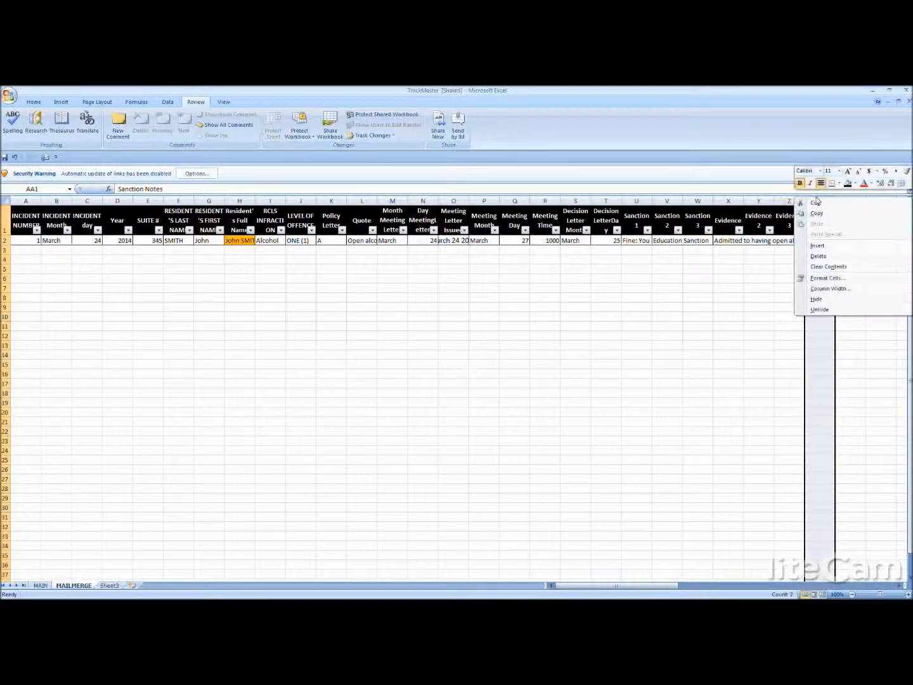
left_click(825, 247)
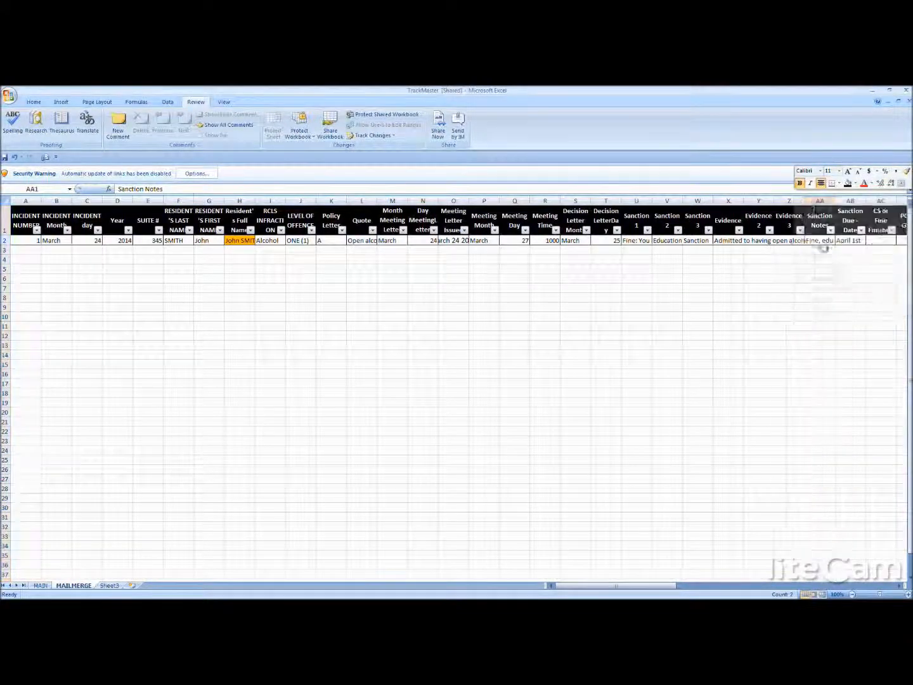
type("E")
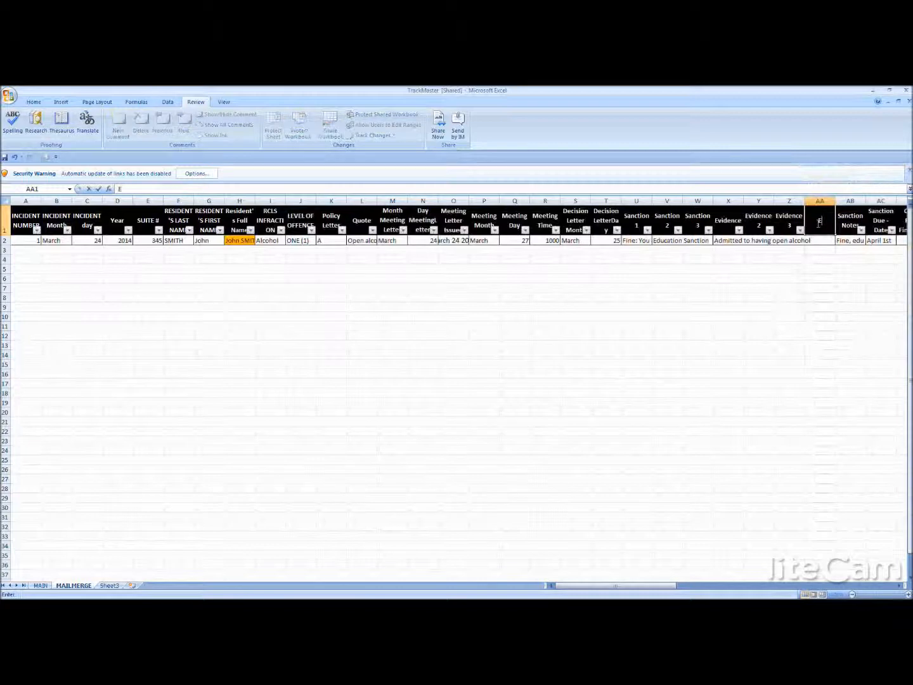
type("vidence 4")
left_click(815, 315)
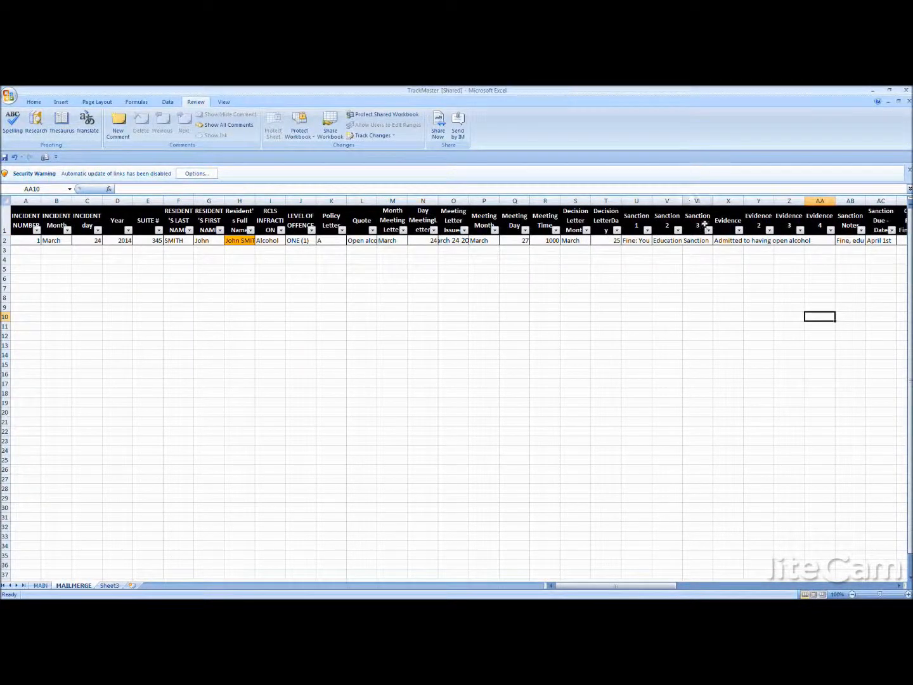
left_click(750, 242)
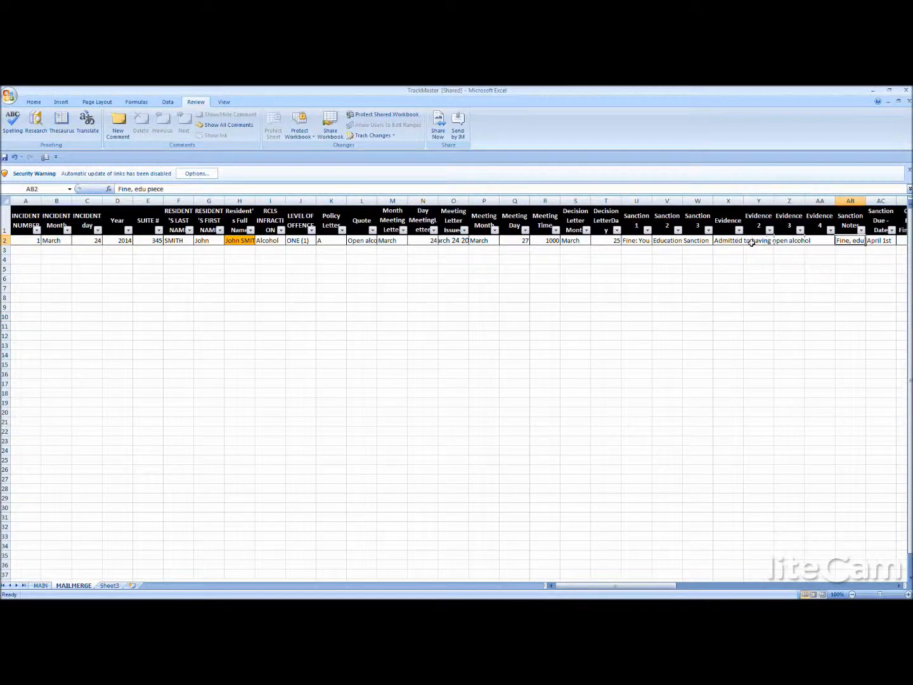
left_click(758, 345)
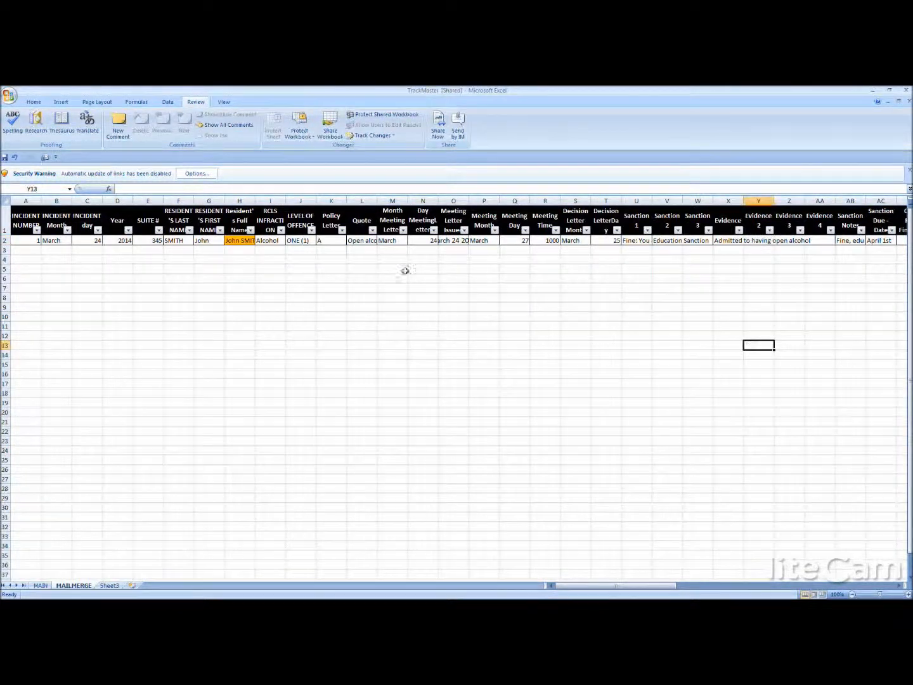
left_click(5, 157)
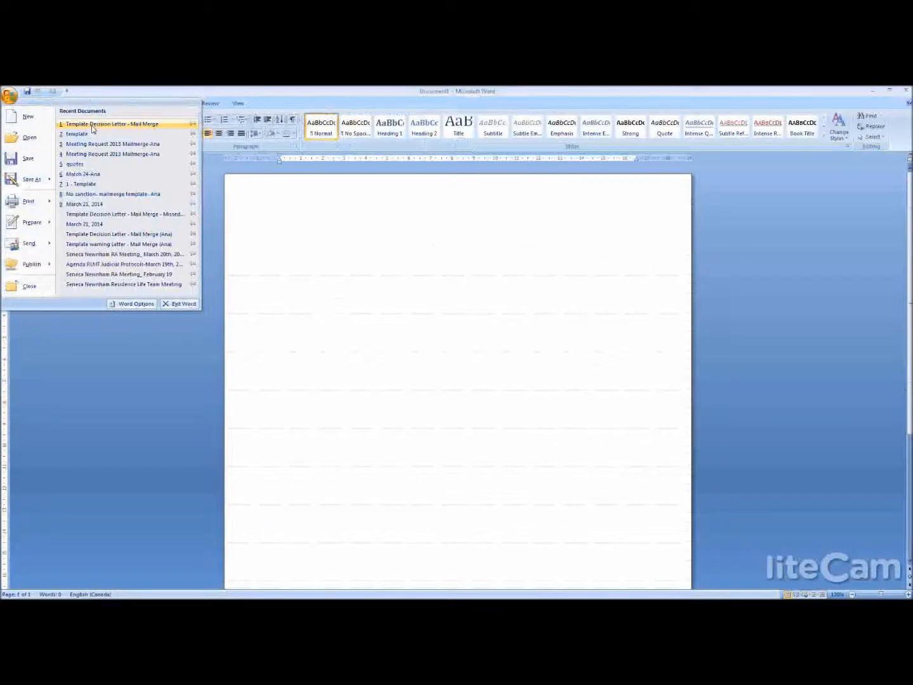
- In Word, open Template Decision Letter - Mail Merge and delete the evidence_2 to evidence_7 placeholders from the Evidence list
left_click(92, 125)
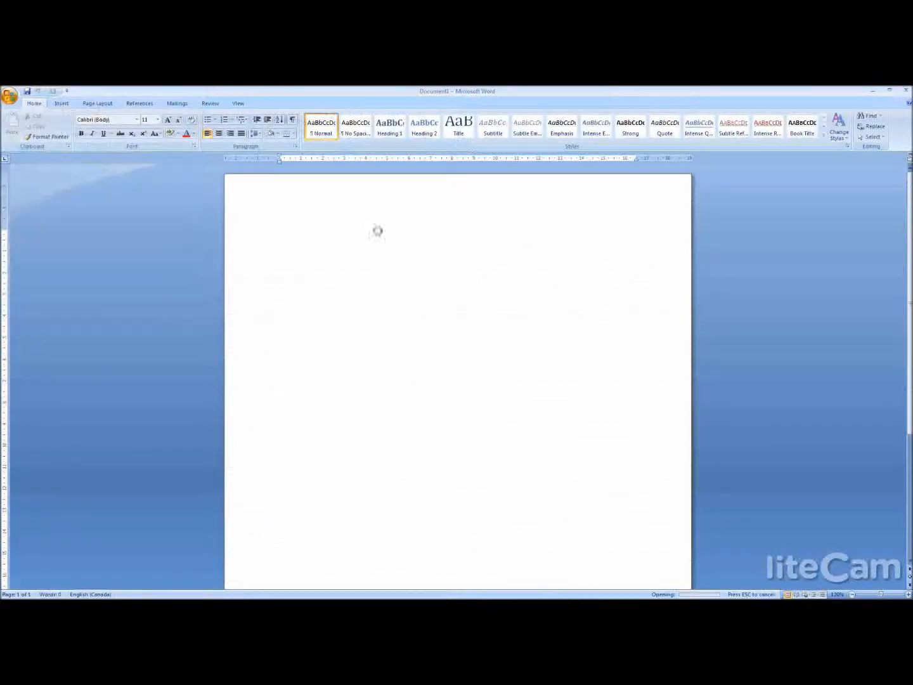
left_click(780, 523)
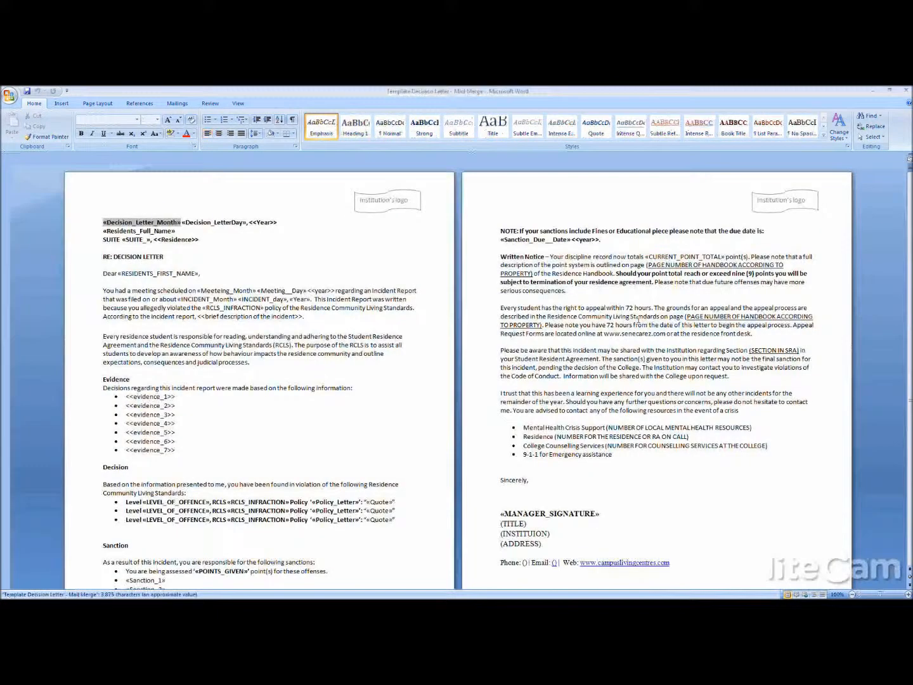
left_click_drag(178, 450, 127, 406)
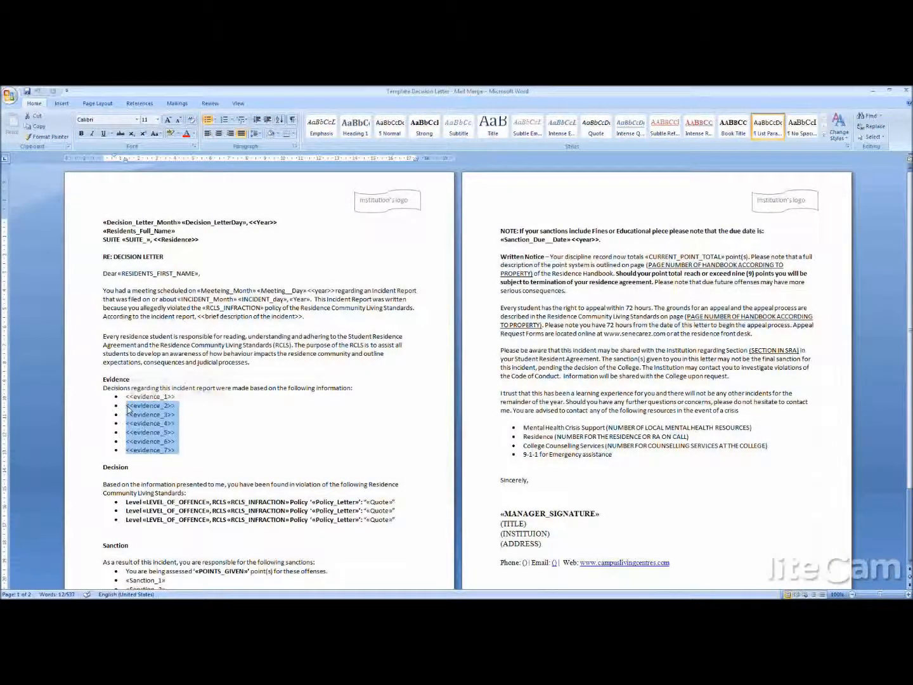
key("Delete")
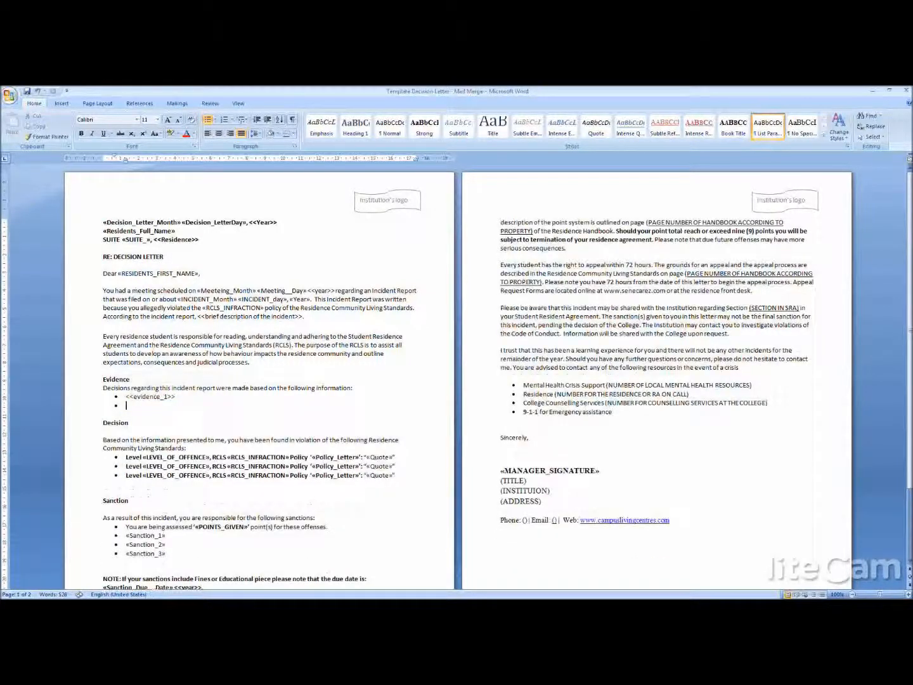
- Insert the merge fields Evidence_2, Evidence_3 and Evidence_4 as separate bullets below the evidence_1 placeholder
left_click(177, 104)
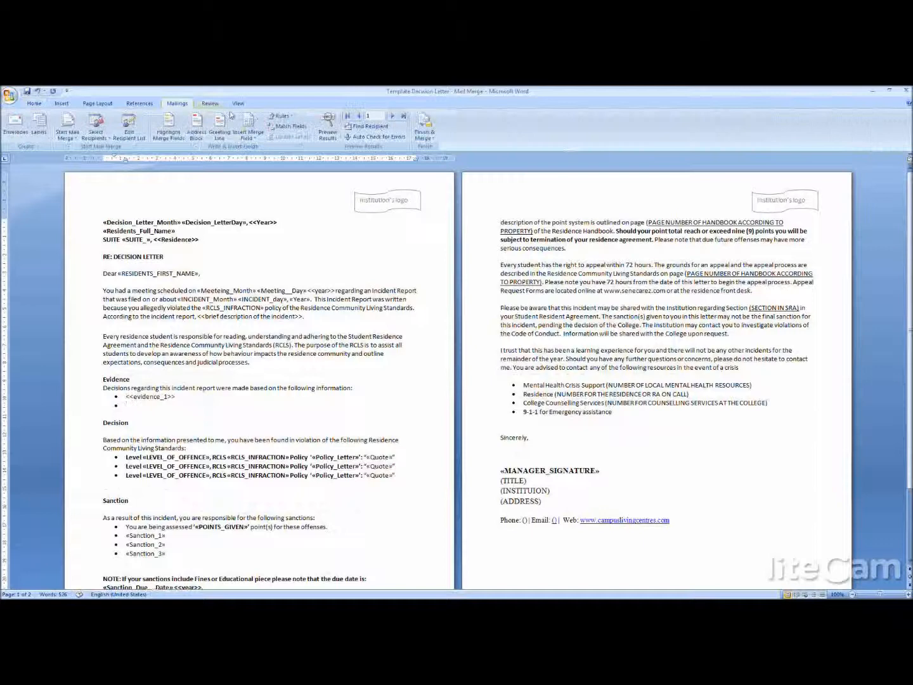
left_click(250, 135)
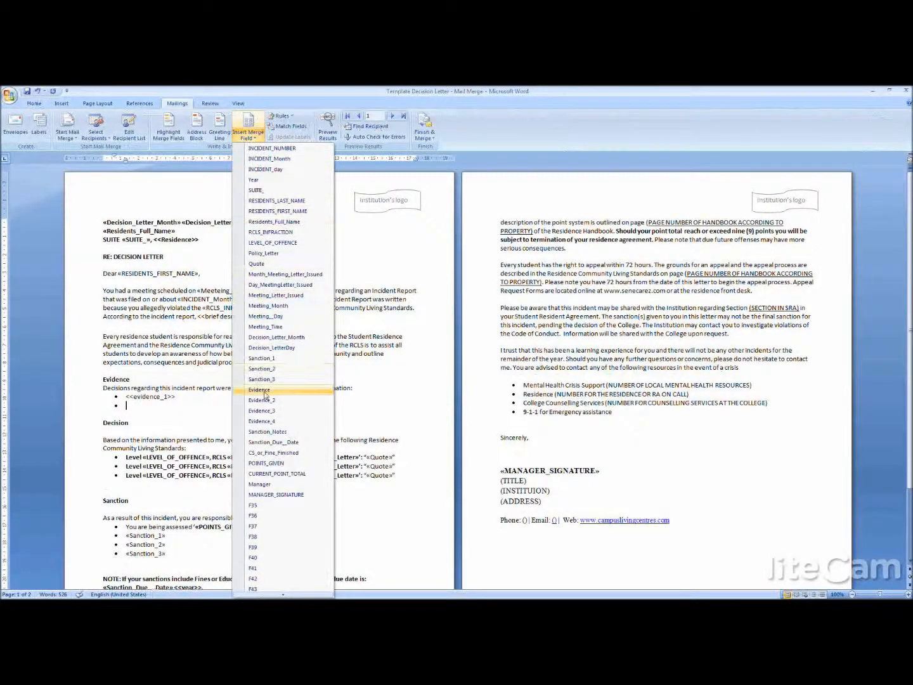
left_click(277, 400)
key("Return")
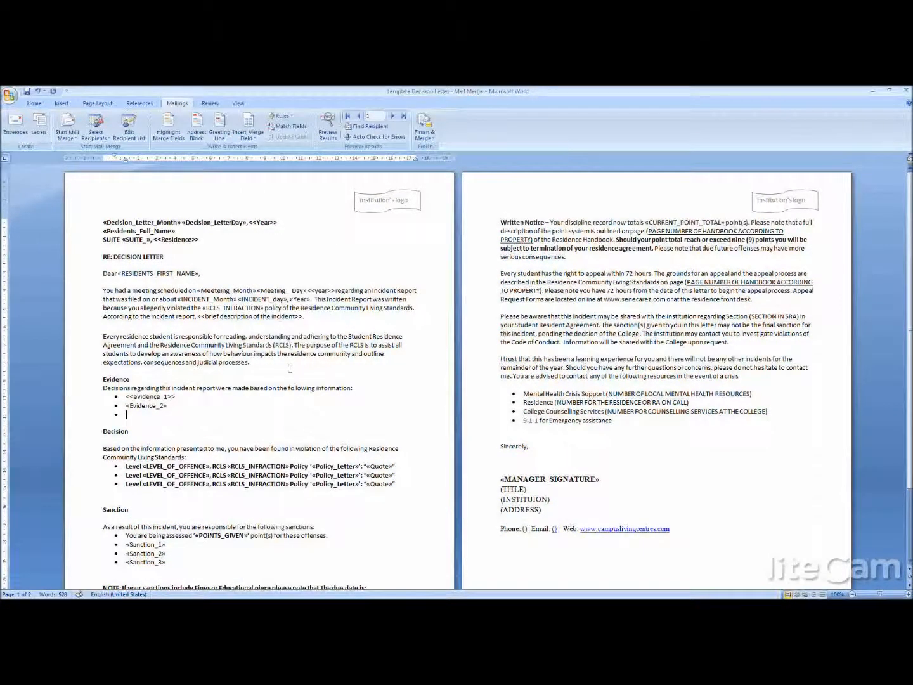
left_click(249, 133)
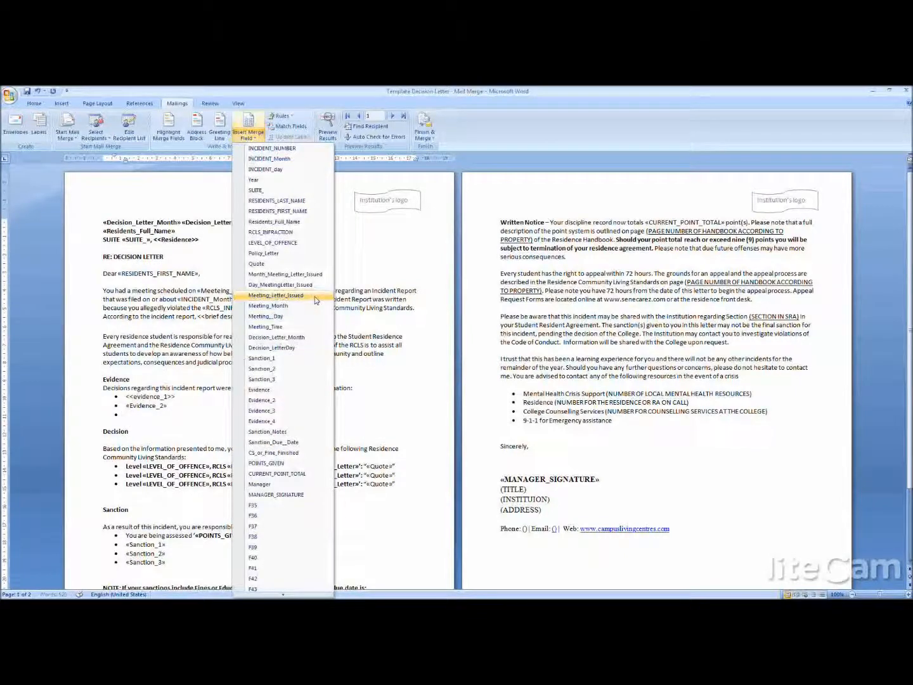
left_click(262, 411)
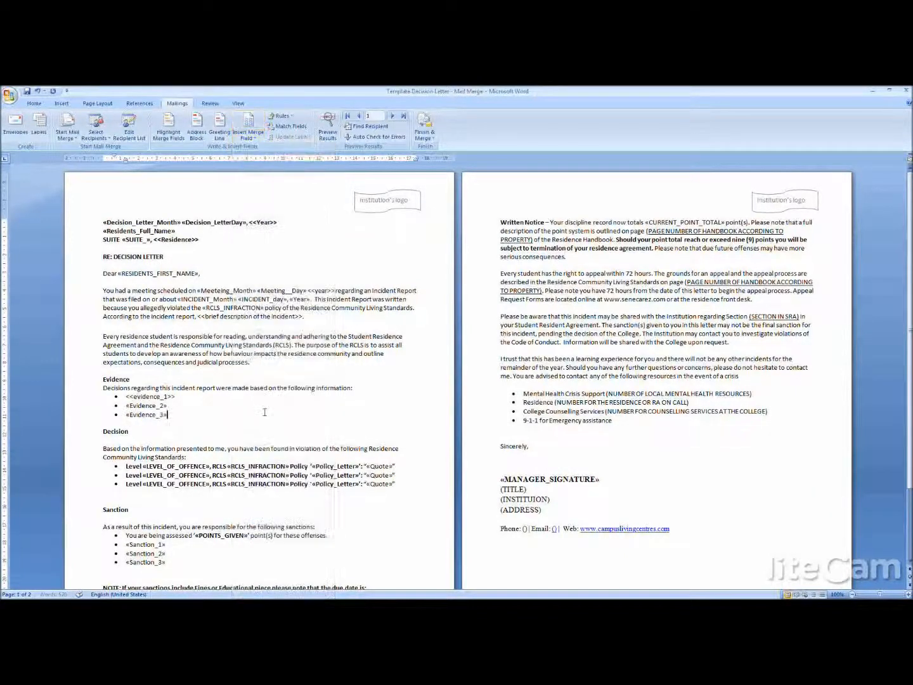
key("Return")
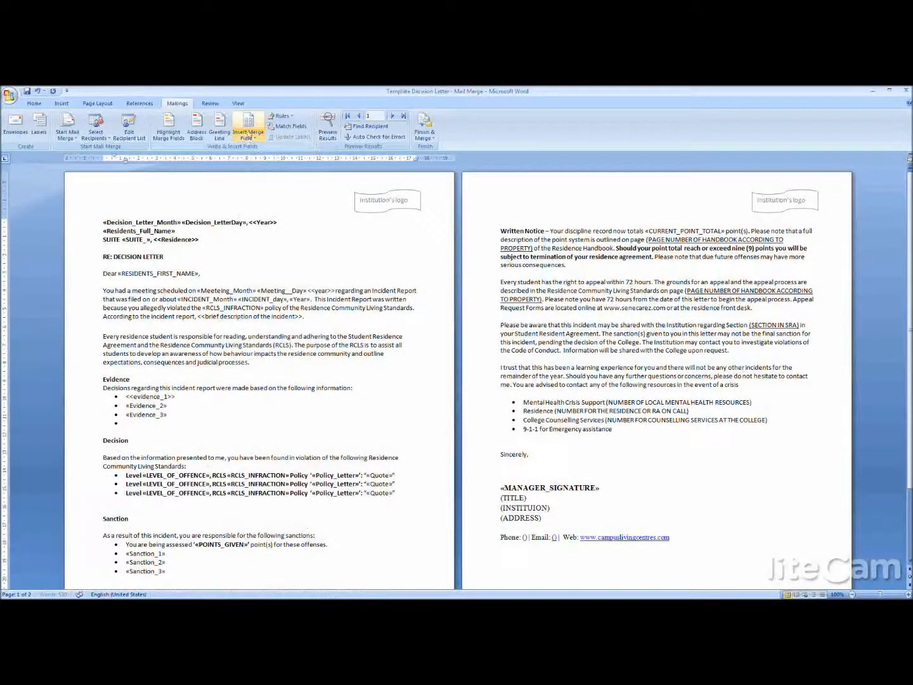
left_click(249, 133)
left_click(266, 421)
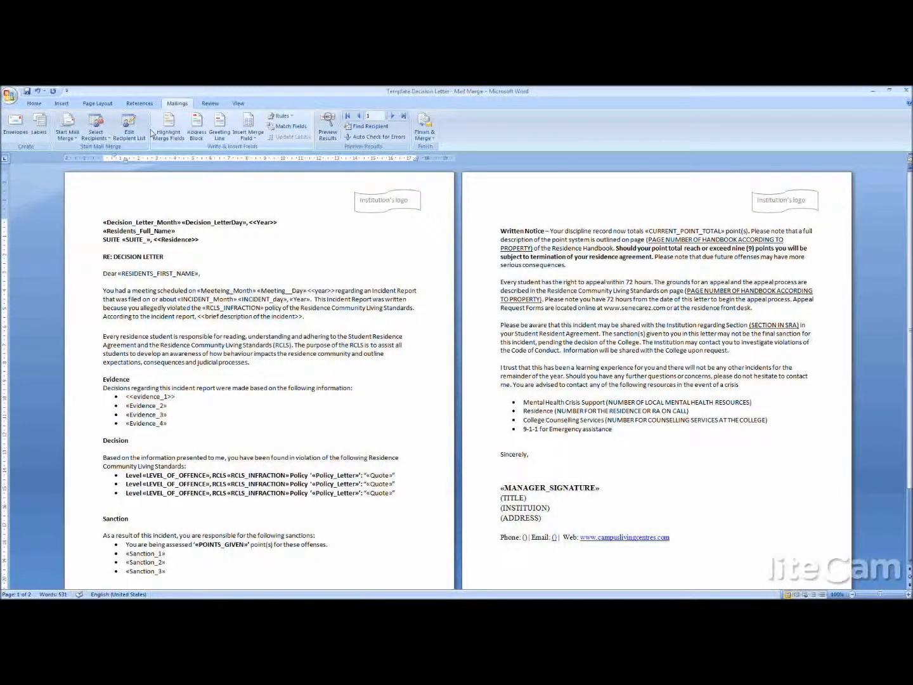
- Merge all records into individual letters, replacing the invalid Meeteing_Month field with Meeting_Month
left_click(425, 127)
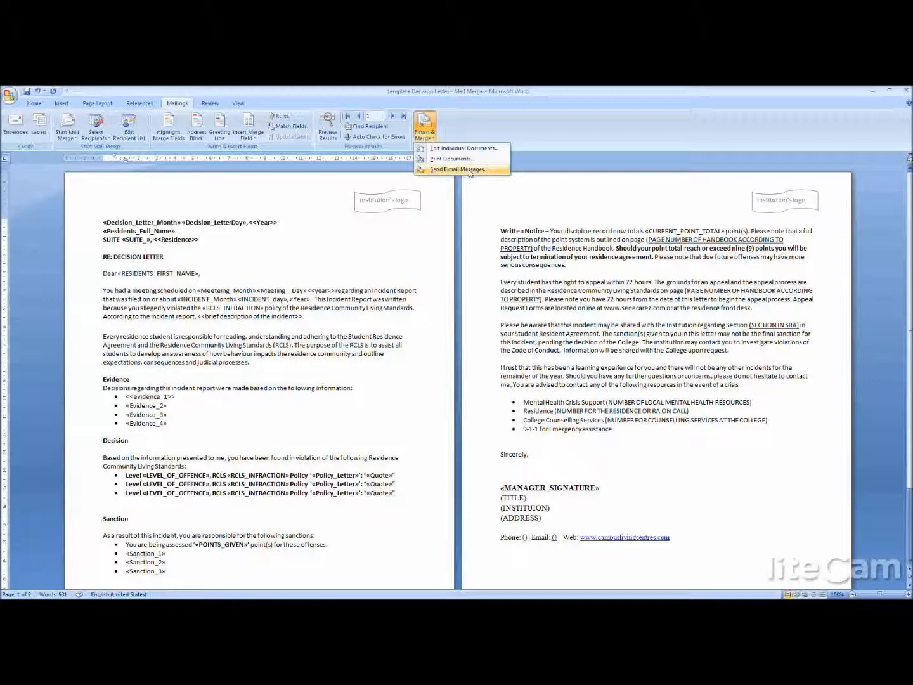
left_click(452, 150)
left_click(452, 368)
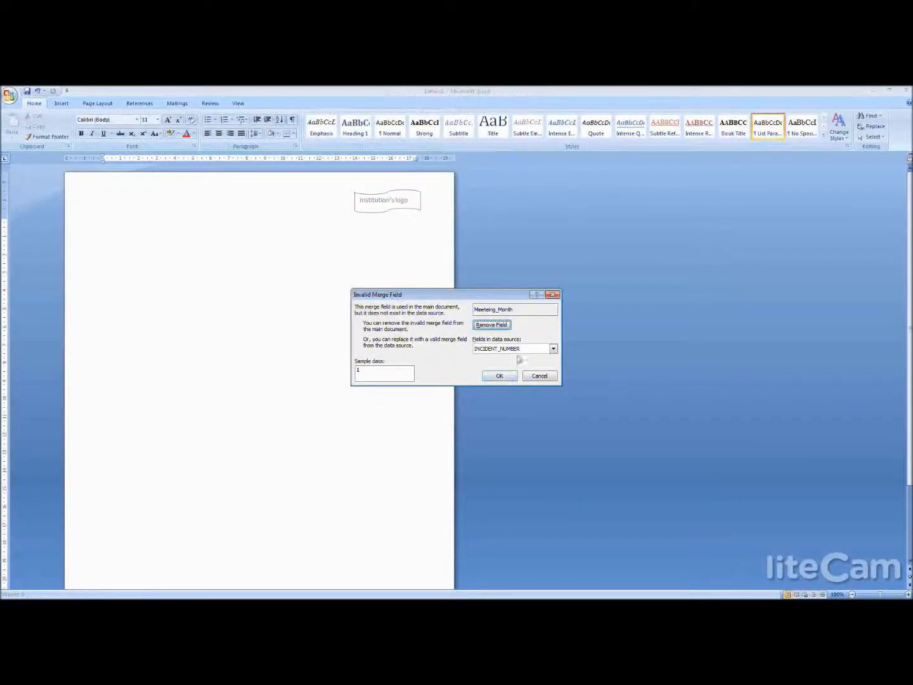
left_click(552, 349)
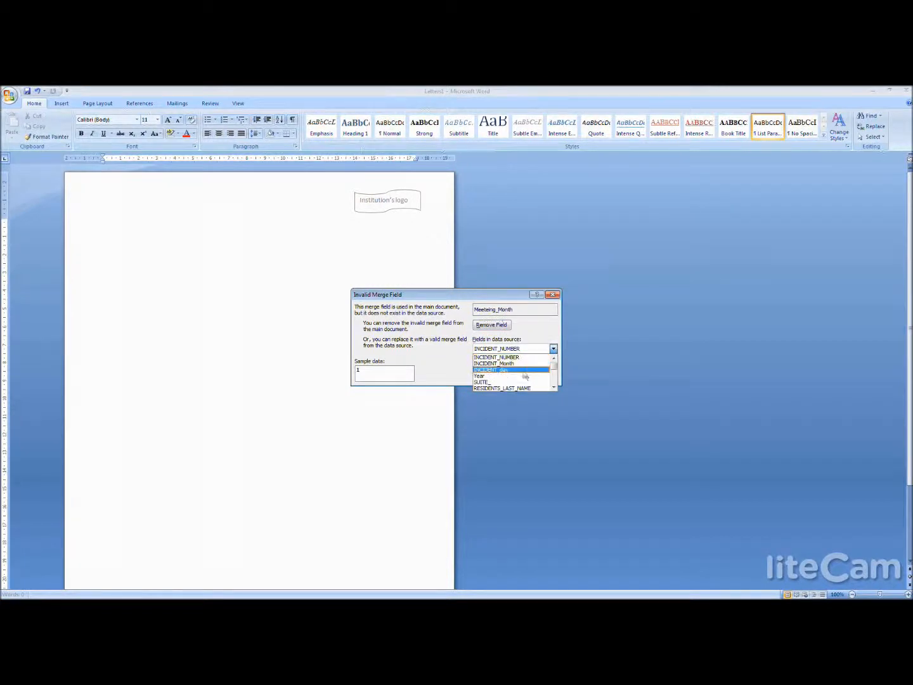
left_click_drag(555, 367, 557, 371)
left_click(495, 364)
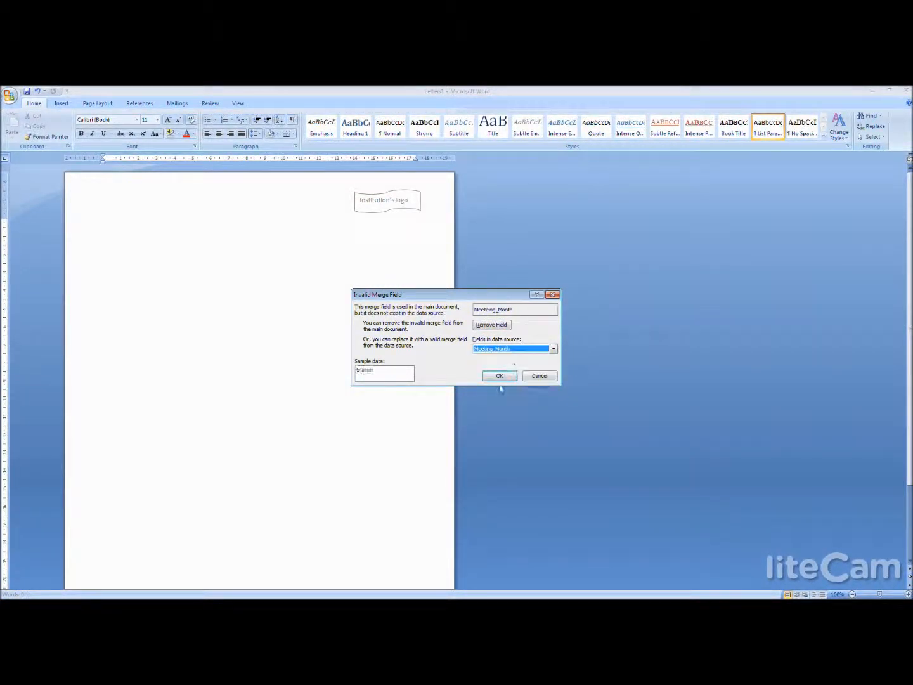
left_click(501, 377)
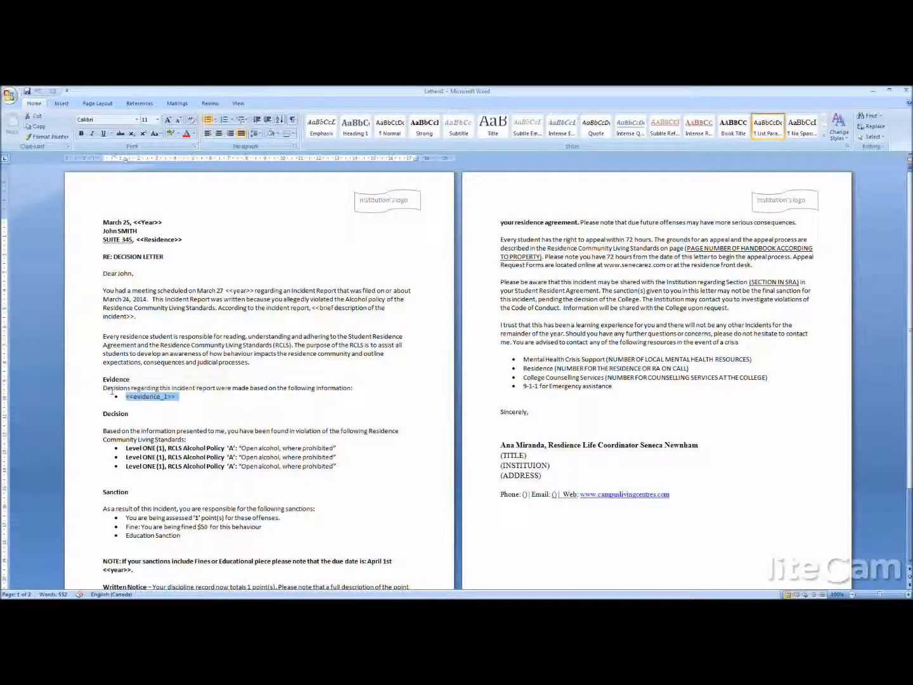
- Replace the evidence_1 placeholder in the decision letter template's Evidence list with the Evidence merge field
mouse_move(102, 378)
left_mouse_down()
mouse_move(169, 416)
mouse_move(166, 450)
left_mouse_up()
left_click(165, 415)
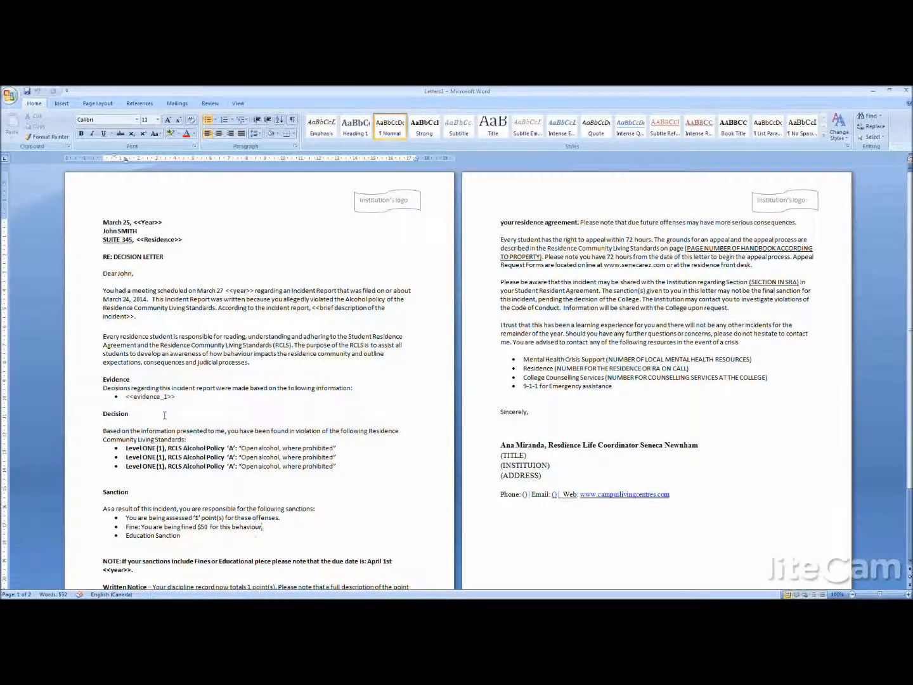
left_click(166, 395)
left_click_drag(176, 396, 127, 397)
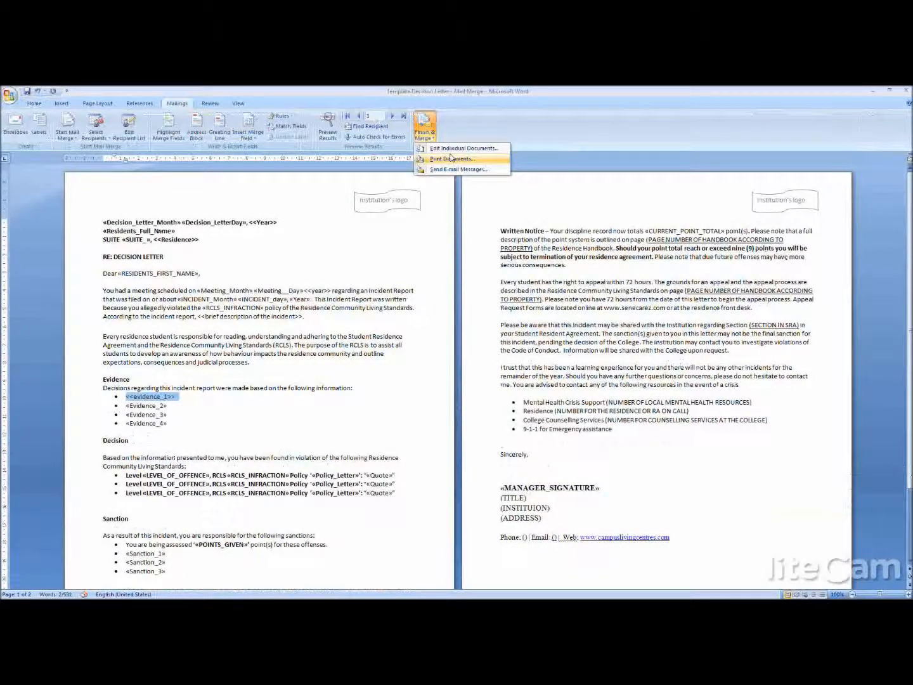
left_click(249, 136)
left_click(315, 383)
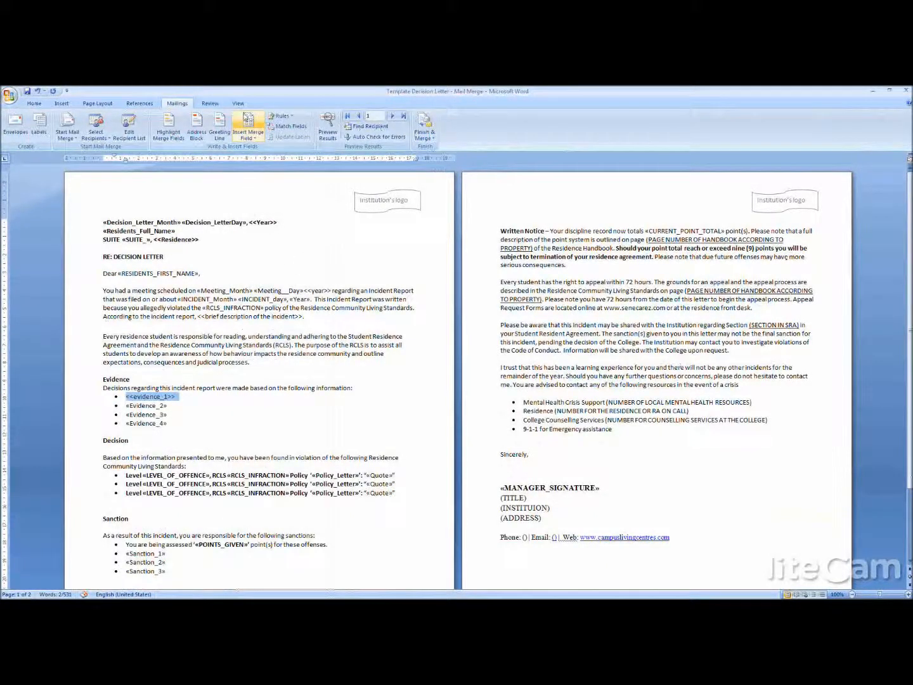
left_click(247, 137)
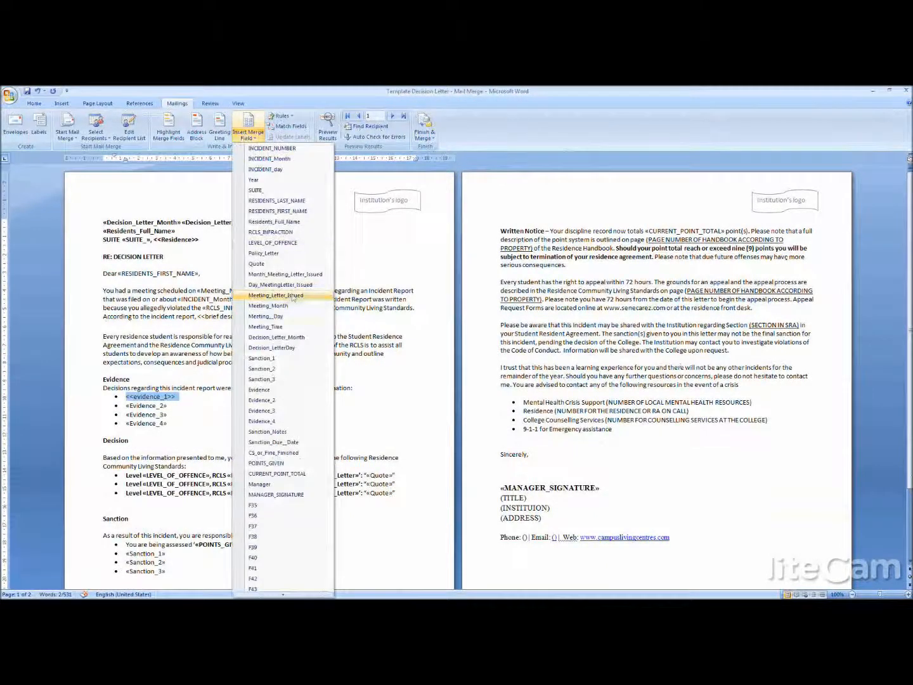
left_click(280, 391)
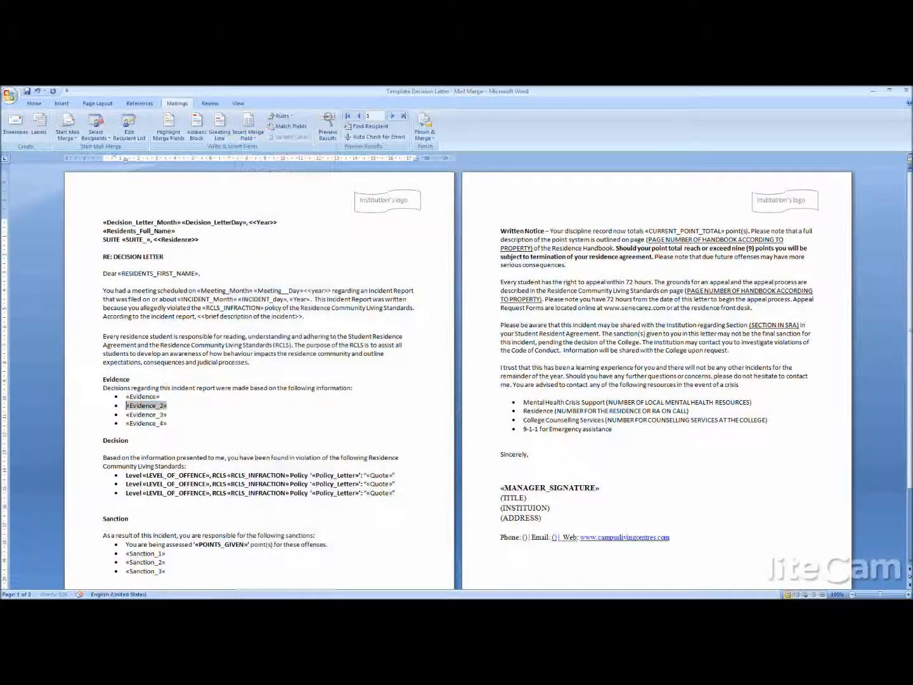
- Merge all records from the updated decision letter template into a new document of individual letters
left_click(348, 401)
left_click(429, 135)
left_click(458, 148)
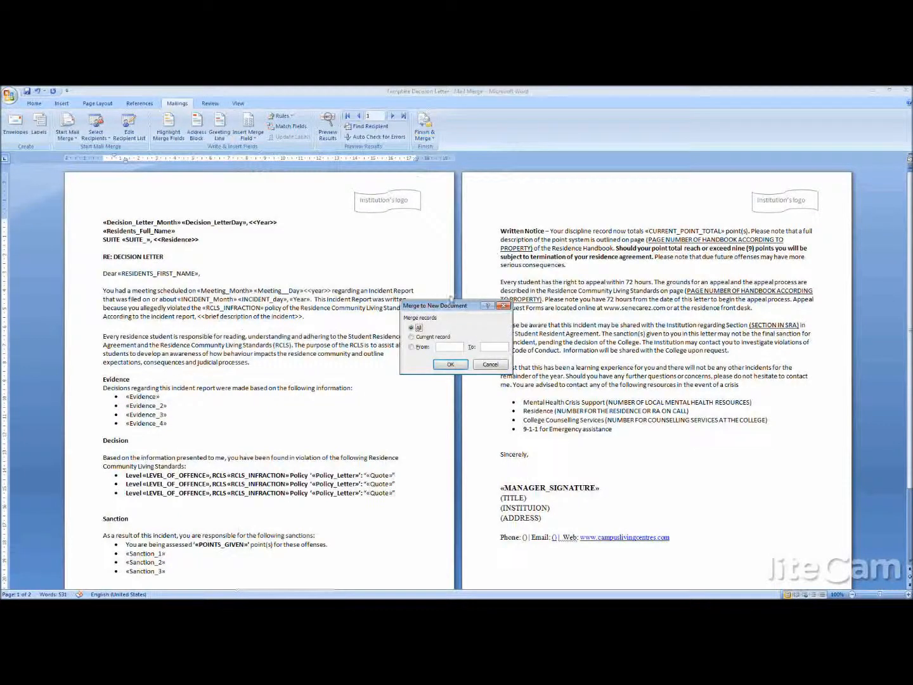
left_click(450, 365)
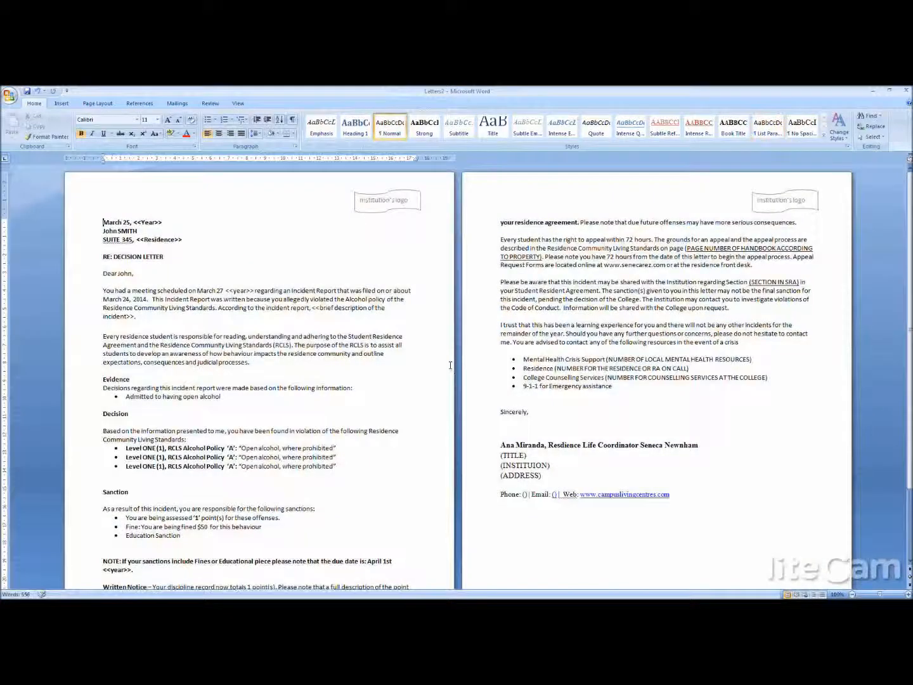
- Examine the repeated policy violation bullets under Decision in the merged letter and the RCLS INFRACTION column on the MAILMERGE sheet
left_click_drag(218, 405, 277, 499)
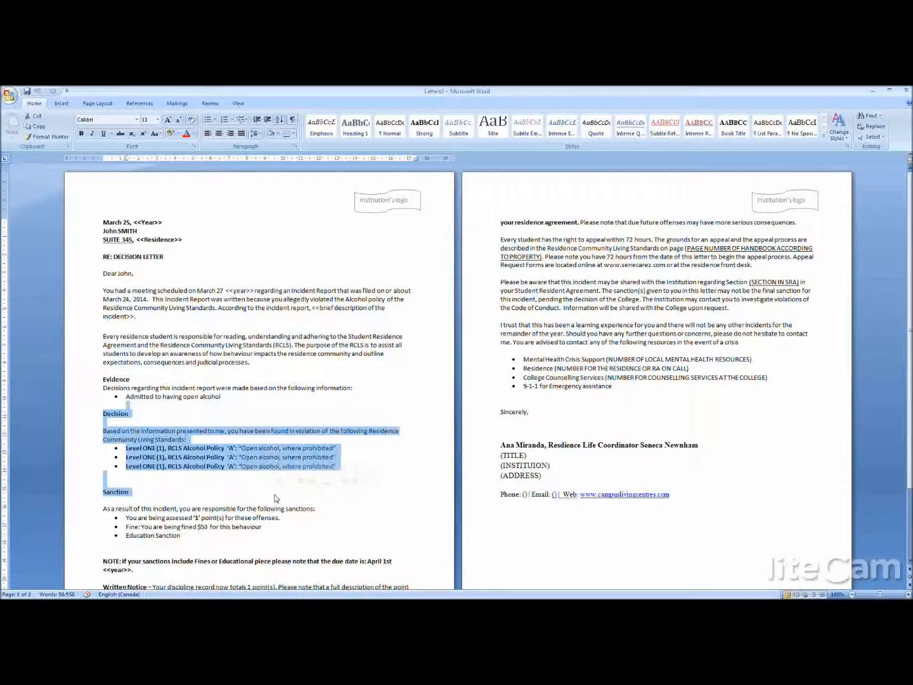
left_click(350, 469)
left_click_drag(353, 466, 129, 462)
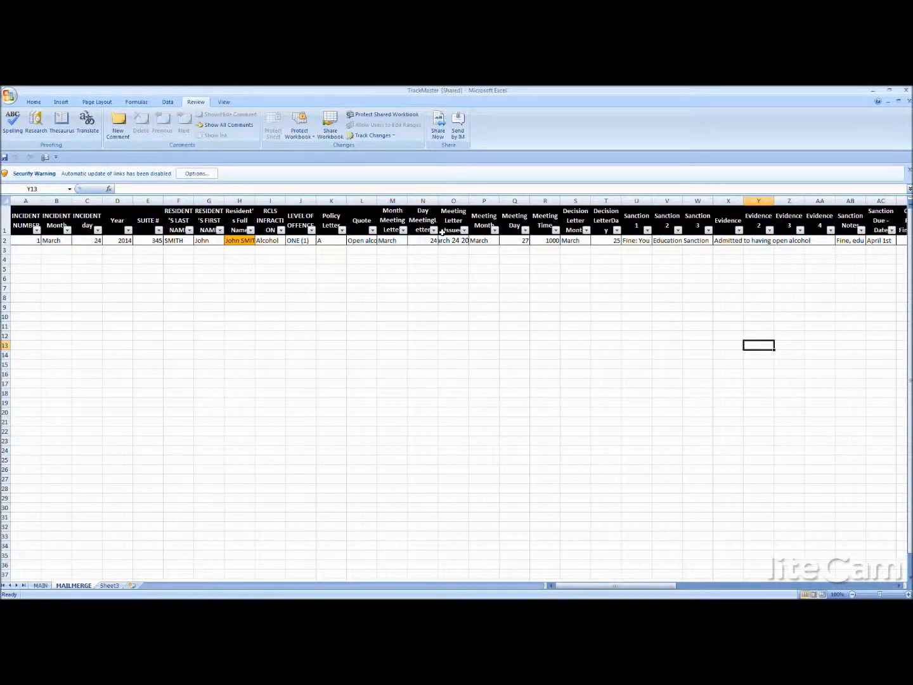
left_click(274, 221)
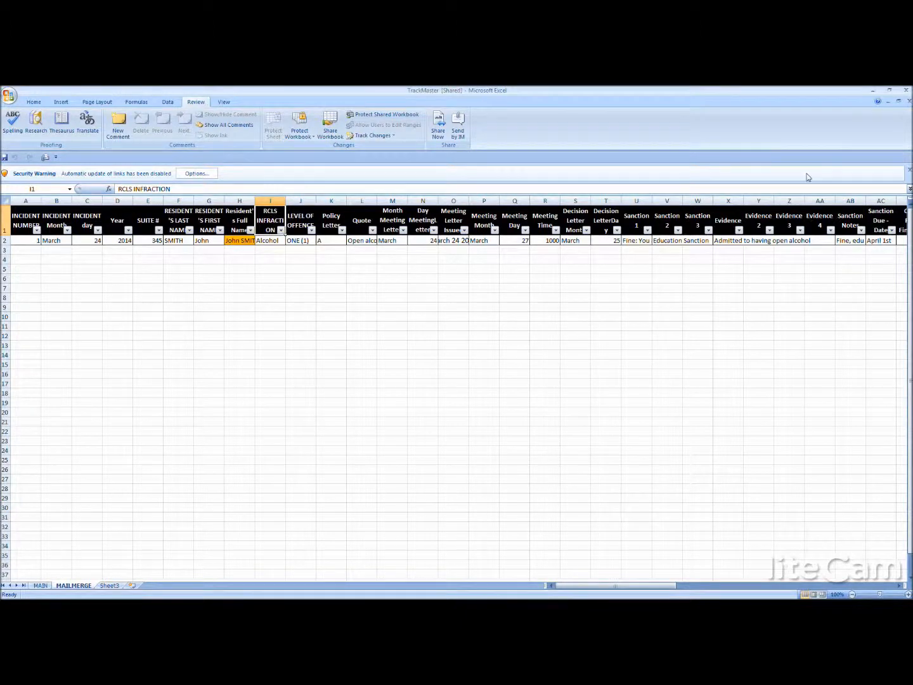
key("alt+Tab")
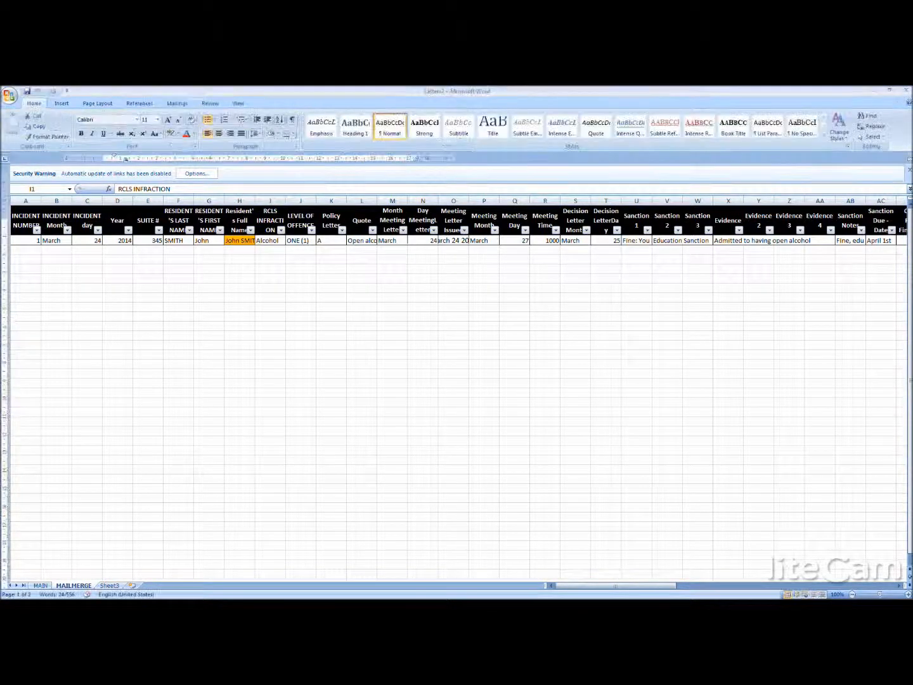
left_click(210, 460)
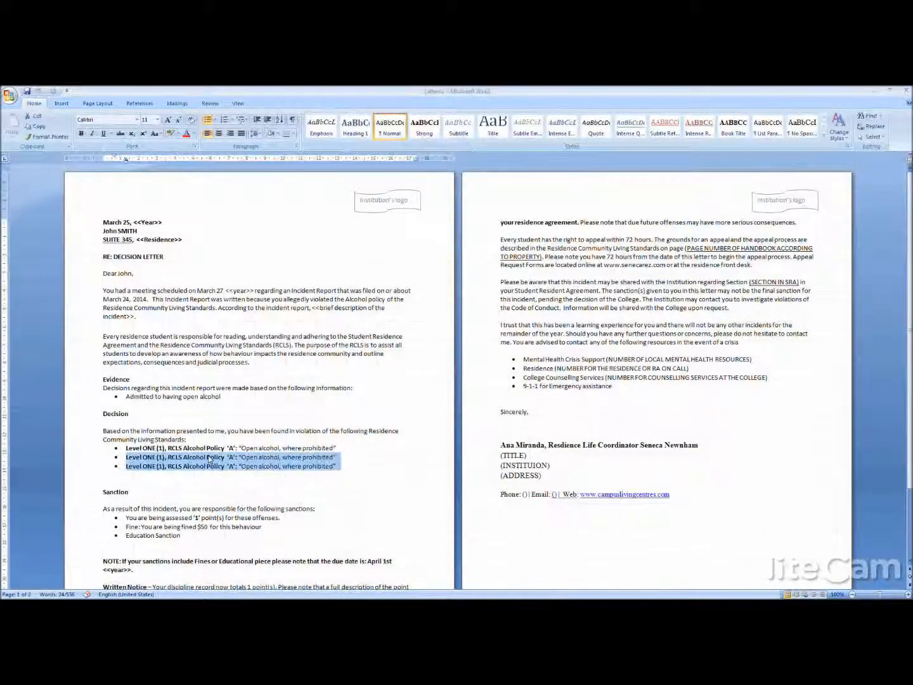